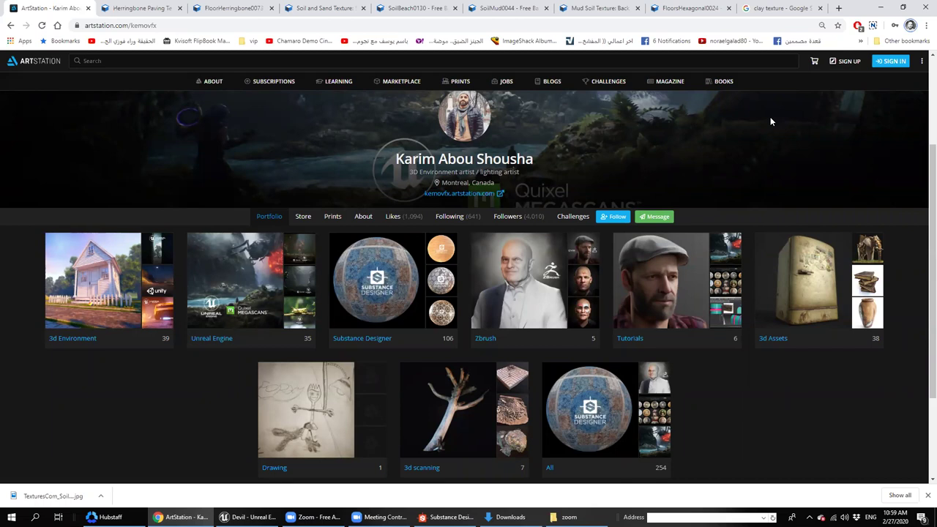
scroll(771, 125, up, 2)
scroll(775, 134, down, 3)
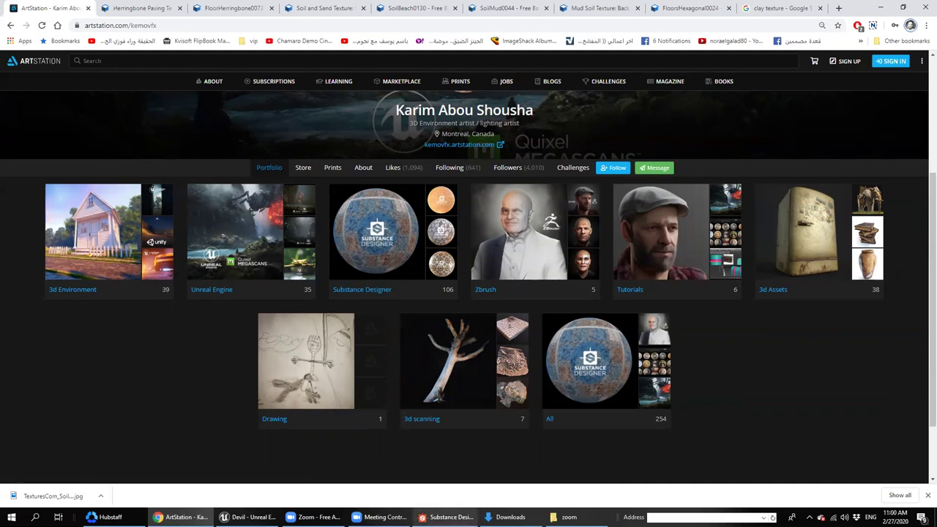
Switch to Substance Designer and examine the hexagonal floor material in the 3D view from several distances and angles
click(447, 517)
scroll(359, 376, down, 5)
drag(359, 376, 324, 375)
scroll(324, 376, up, 3)
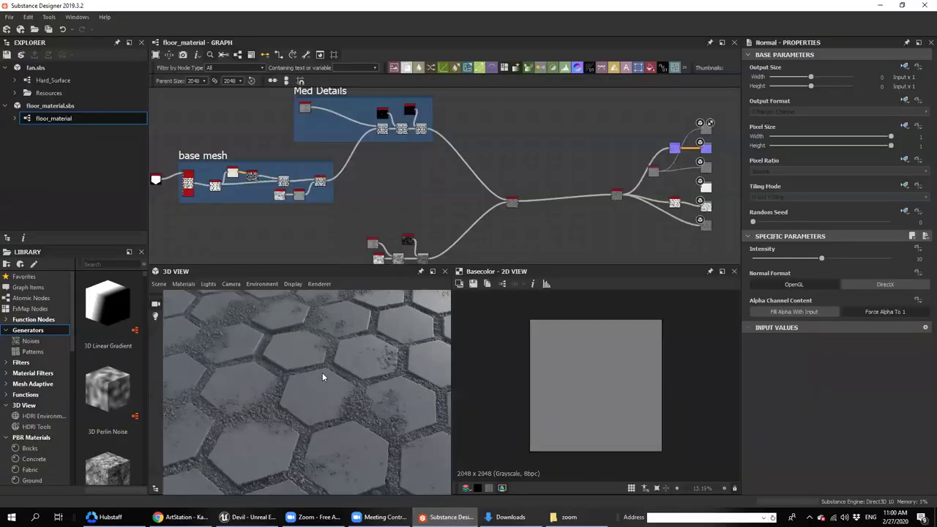
scroll(323, 374, up, 2)
scroll(326, 379, down, 2)
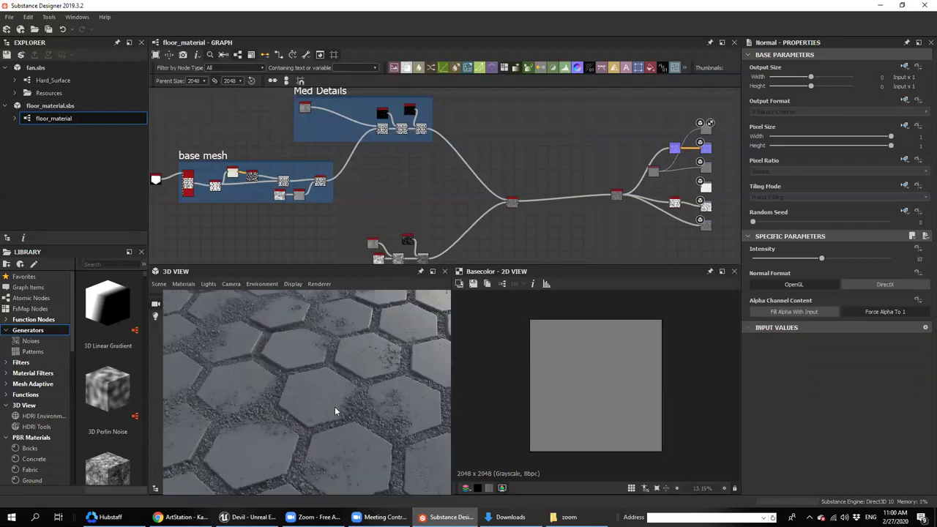
scroll(333, 395, down, 2)
mouse_move(335, 393)
mouse_down()
mouse_move(339, 403)
mouse_move(341, 388)
mouse_up()
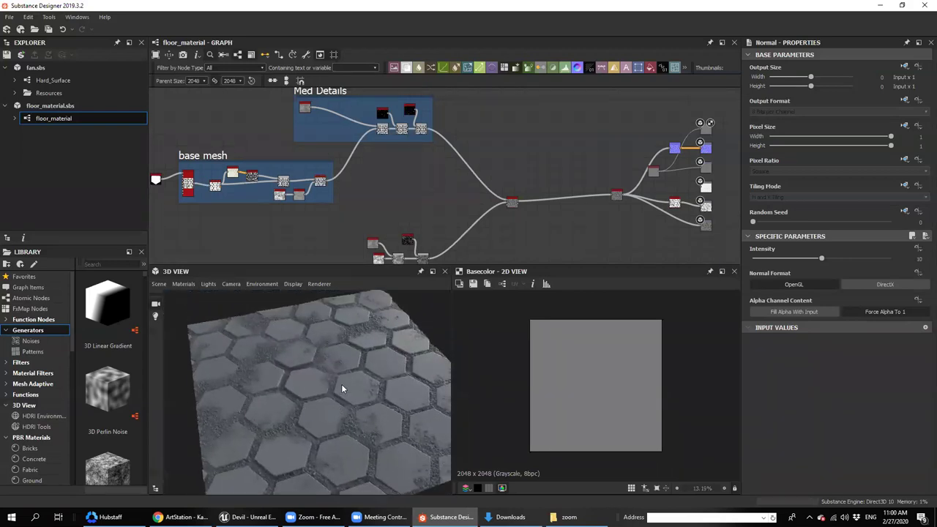
scroll(342, 388, up, 3)
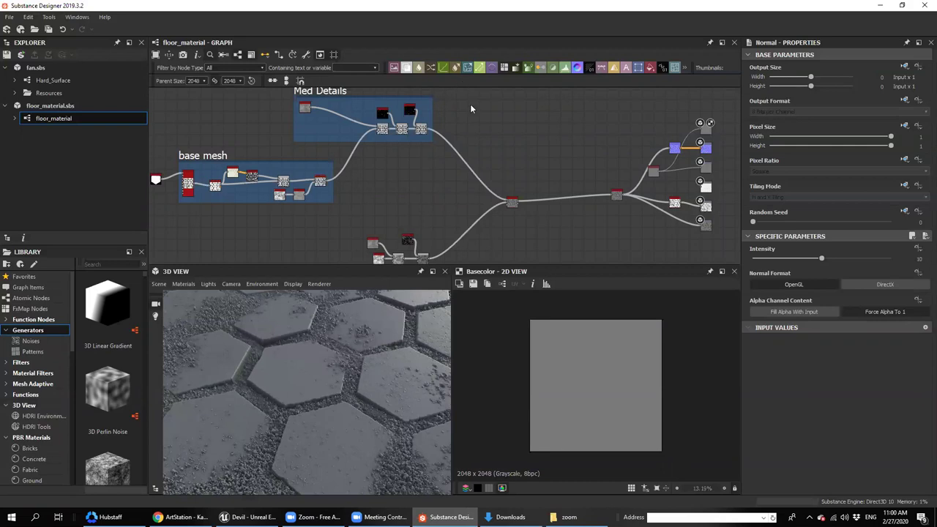
middle_drag(470, 104, 469, 118)
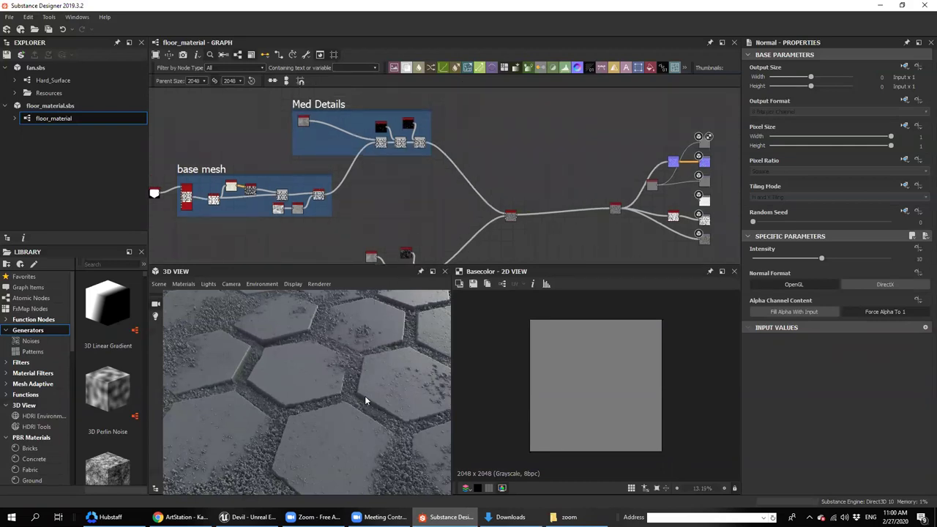
scroll(333, 410, down, 3)
drag(326, 397, 293, 407)
Look at the soil and beach texture references in the browser and inspect the gravel between the floor tiles in the 3D view
click(180, 517)
click(183, 517)
click(342, 6)
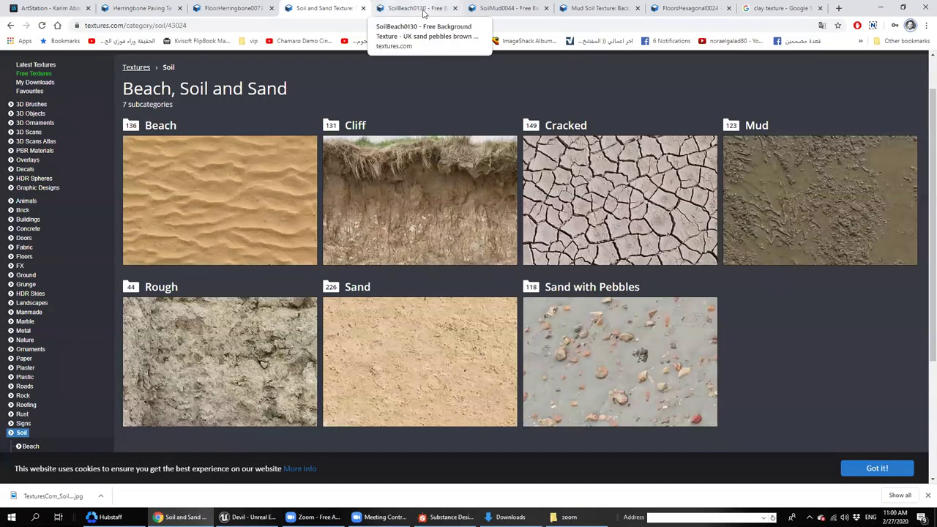
click(432, 9)
key(alt+Tab)
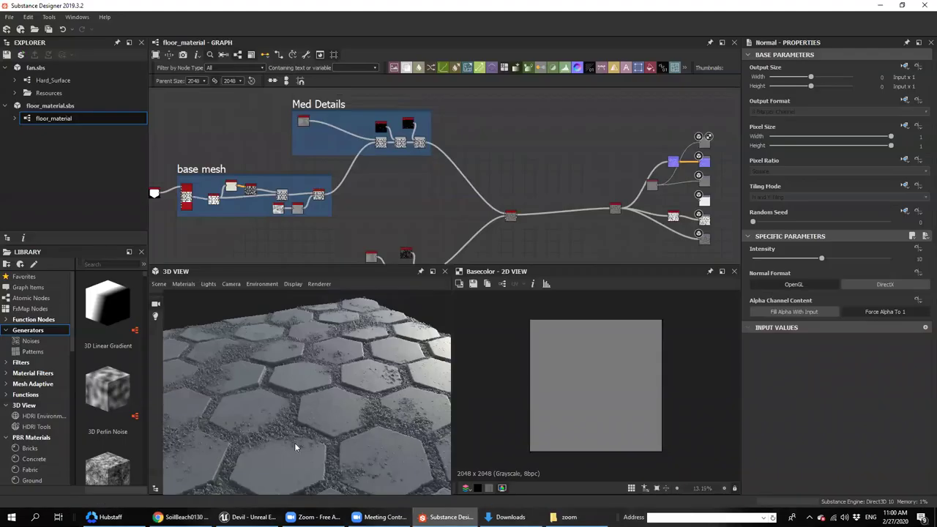
scroll(330, 434, up, 10)
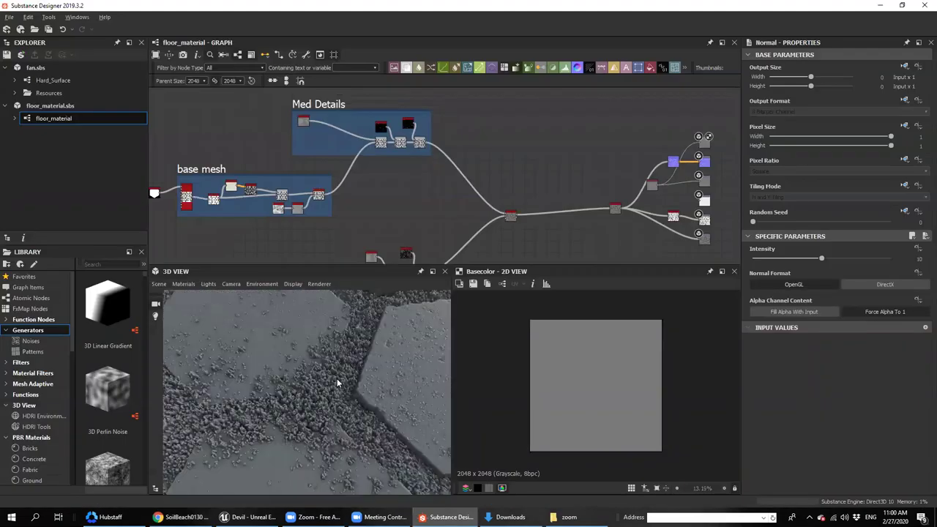
scroll(328, 399, down, 10)
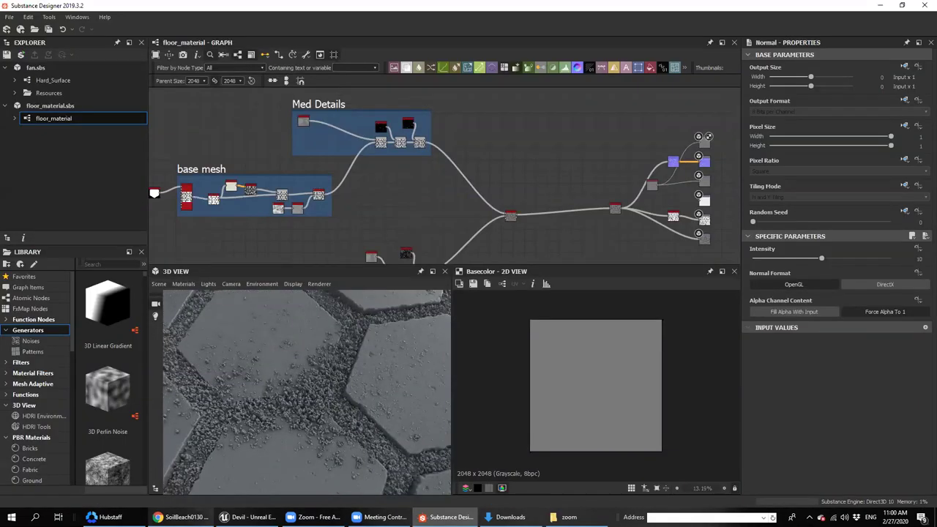
Look through the mud texture pages in the browser and return to the SoilMud0044 page
key(alt+Tab)
key(ctrl+Tab)
key(ctrl+Tab)
click(502, 7)
click(593, 7)
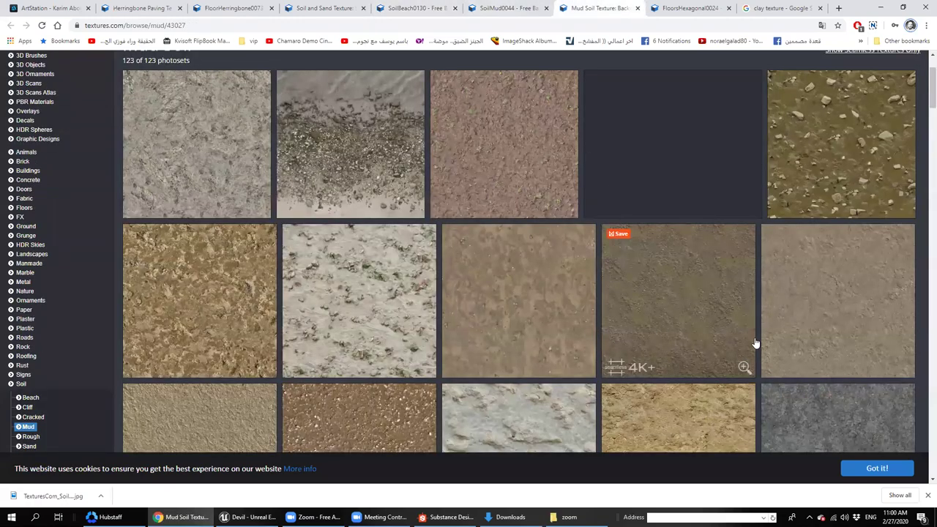
click(484, 8)
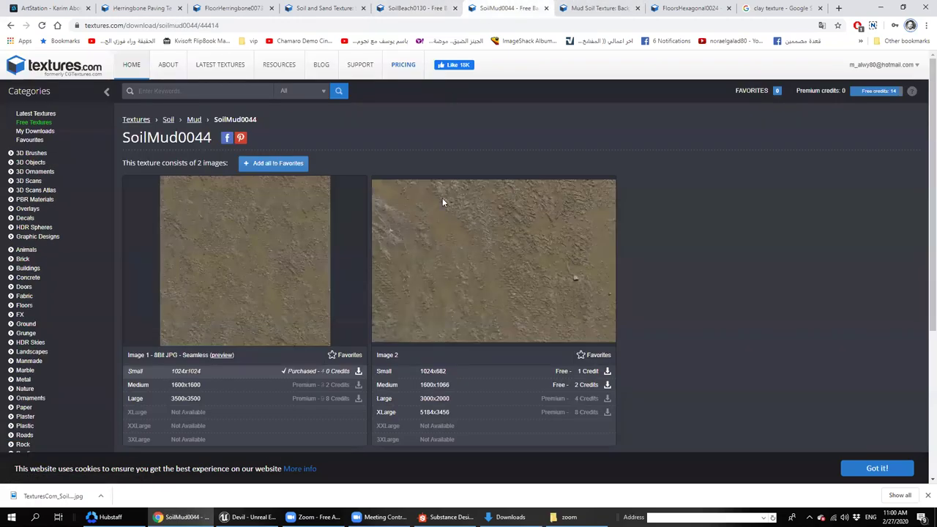
Bring the SoilMud0044 seamless JPG from the Downloads folder into the floor_material graph as a bitmap node above the main network
click(510, 517)
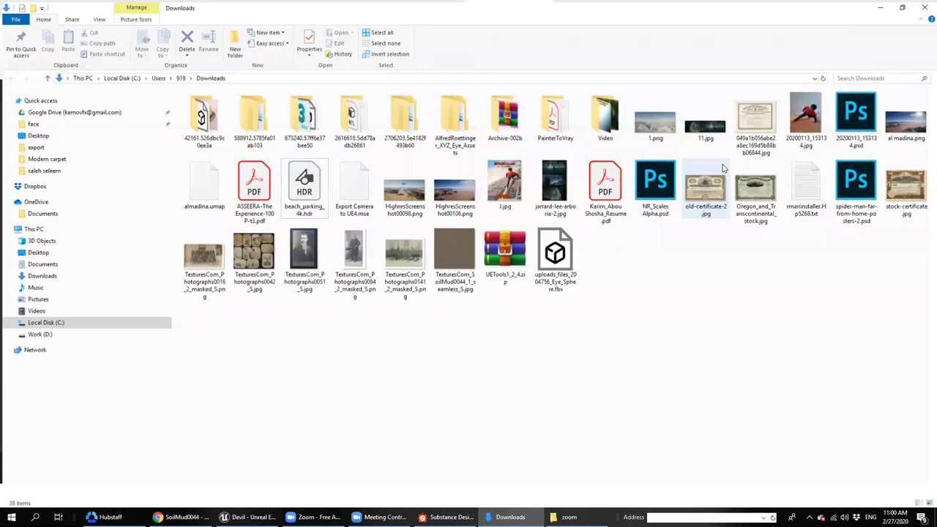
drag(453, 253, 569, 131)
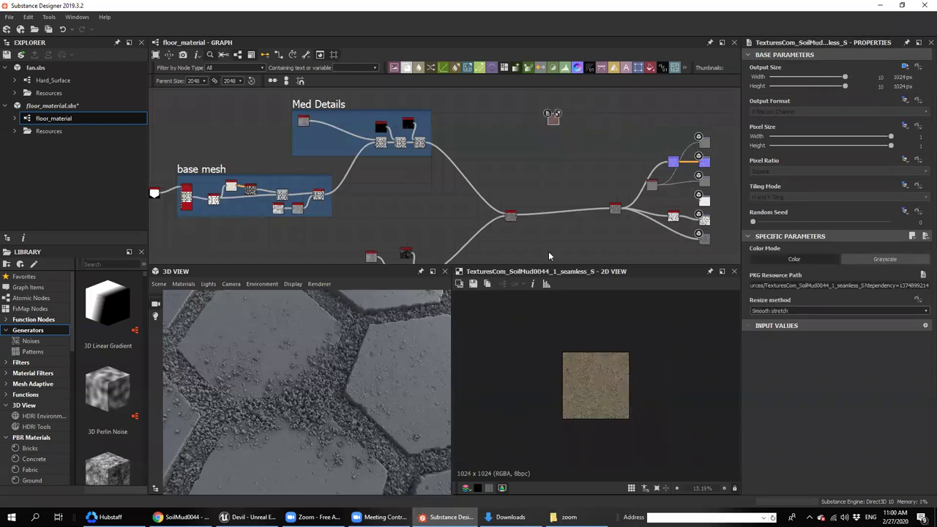
scroll(593, 370, up, 2)
scroll(556, 125, up, 5)
middle_drag(546, 130, 386, 146)
scroll(568, 200, down, 2)
middle_drag(568, 200, 508, 200)
scroll(637, 214, up, 6)
scroll(616, 218, down, 4)
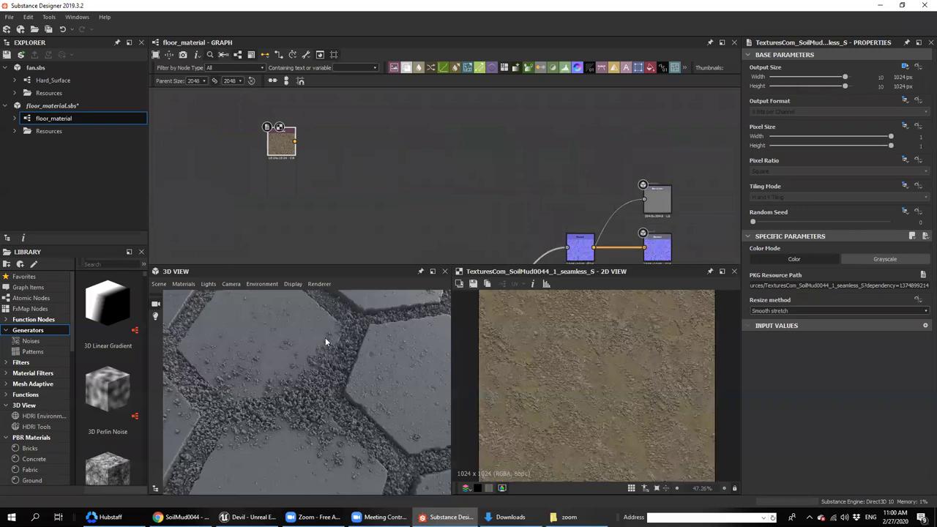
Add a Blend node near the output nodes and connect it to the Basecolor output
scroll(650, 187, up, 3)
scroll(654, 193, down, 4)
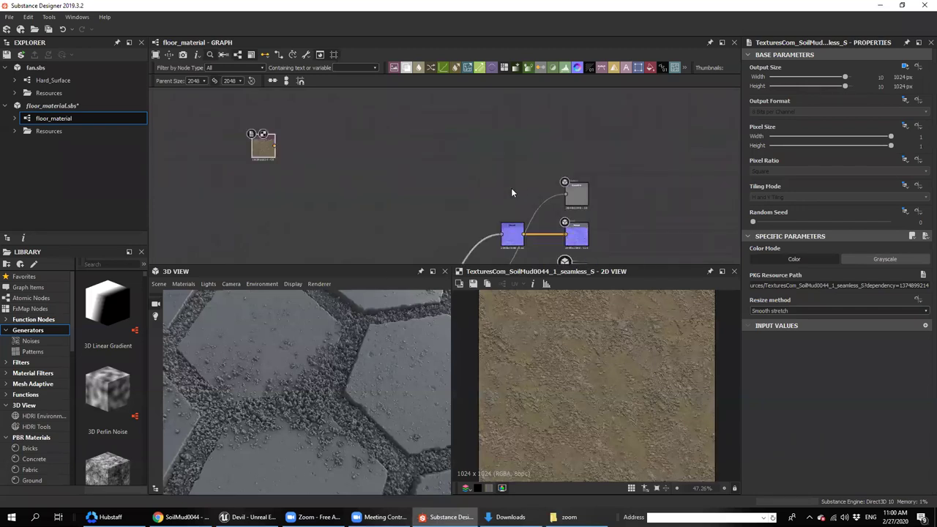
key(space)
text(b)
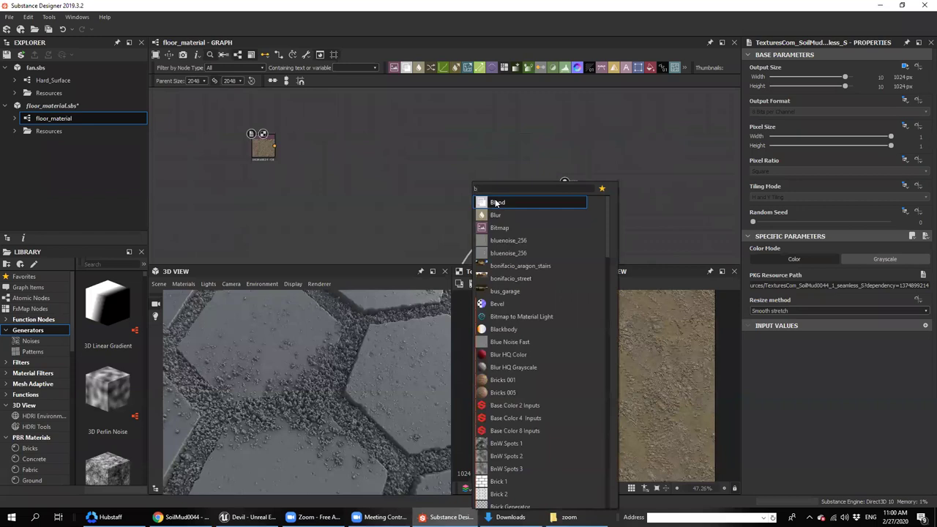
click(497, 203)
drag(491, 178, 638, 202)
key(ctrl+z)
Examine the ground noise network and preview its final Blend node, which combines the clouds with Dirt 1
middle_drag(539, 189, 650, 145)
scroll(594, 159, down, 6)
middle_drag(567, 173, 682, 139)
middle_drag(355, 241, 404, 190)
middle_drag(445, 227, 468, 204)
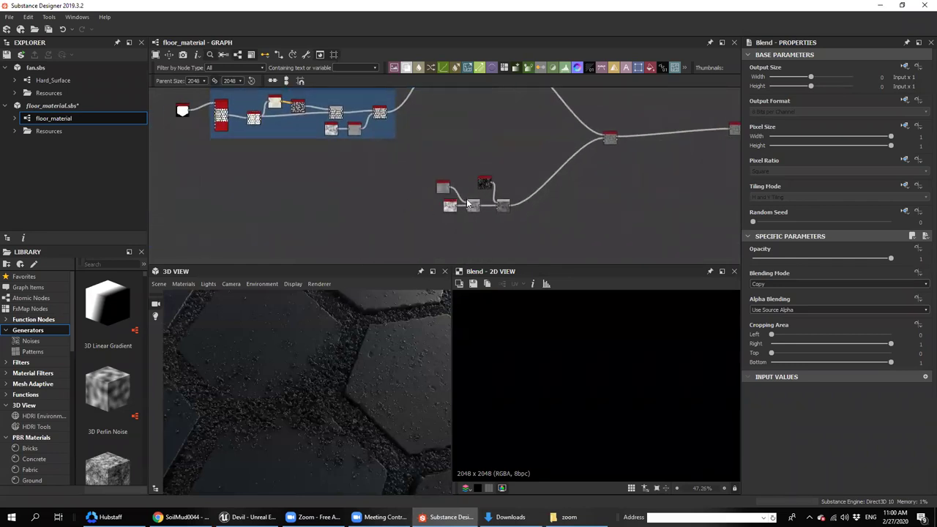
scroll(506, 205, up, 5)
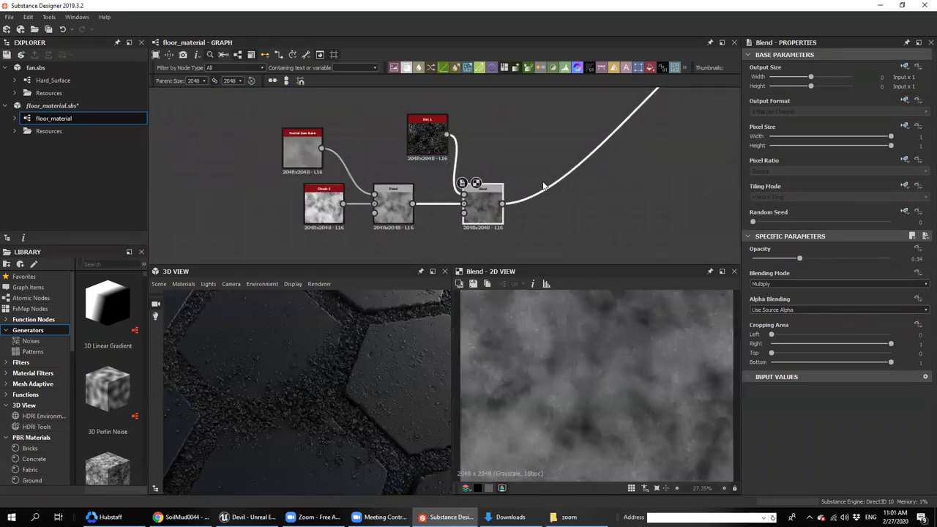
scroll(427, 222, down, 4)
scroll(452, 198, down, 2)
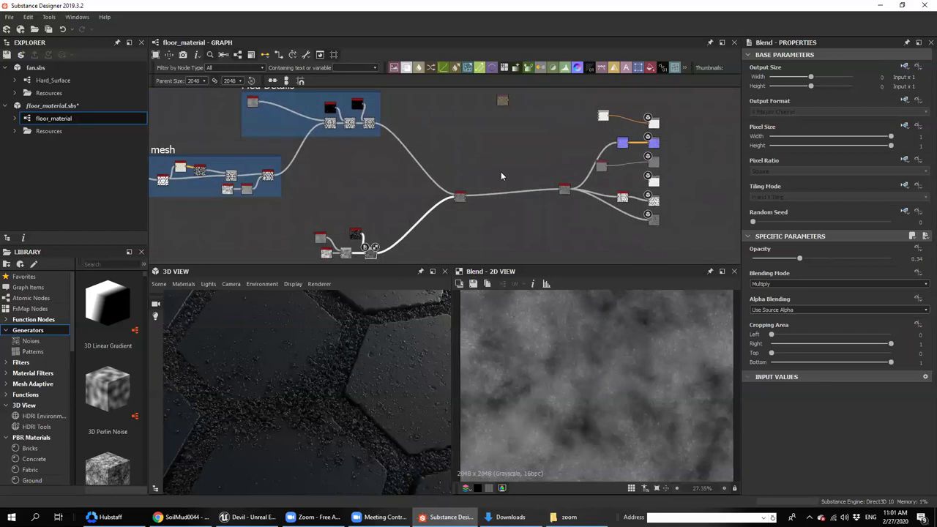
Preview the Height Blend node's mask and connect its height mask output to the Opacity input of the base colour Blend node
scroll(506, 187, up, 2)
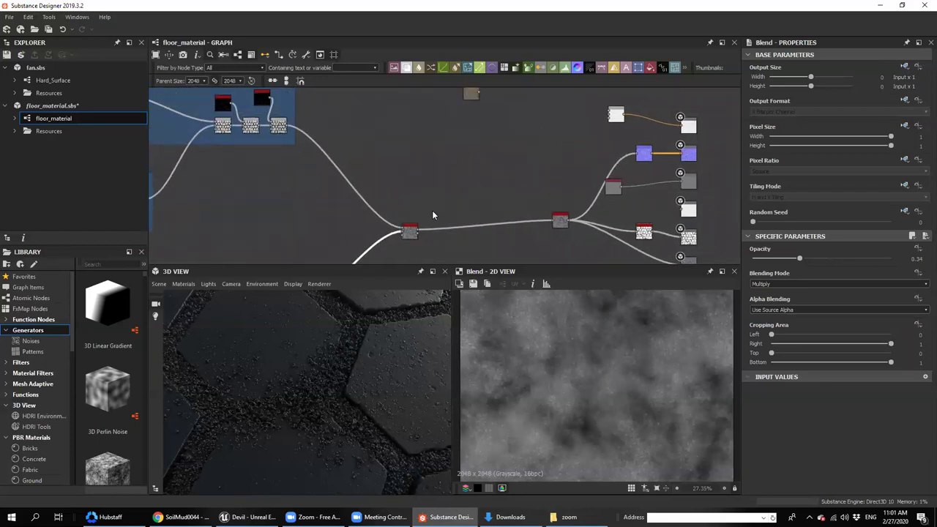
double_click(415, 234)
scroll(414, 238, up, 4)
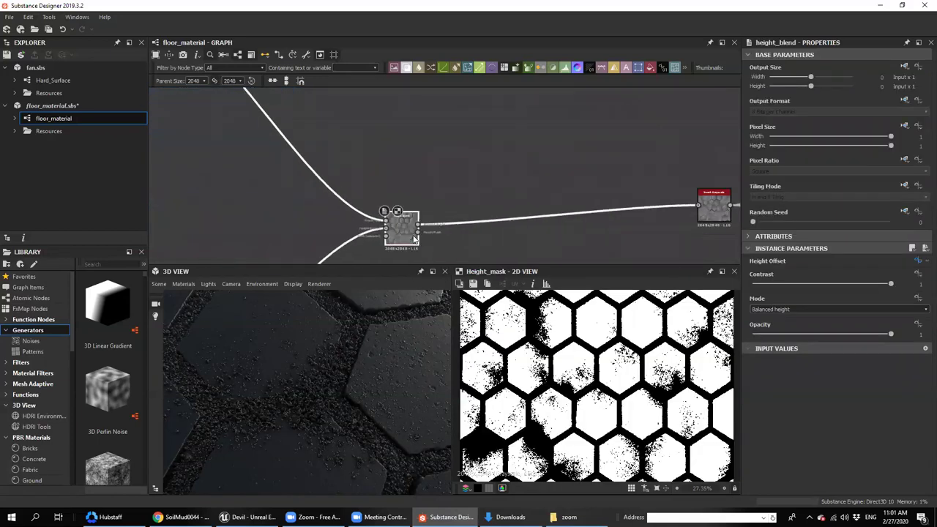
scroll(574, 388, up, 2)
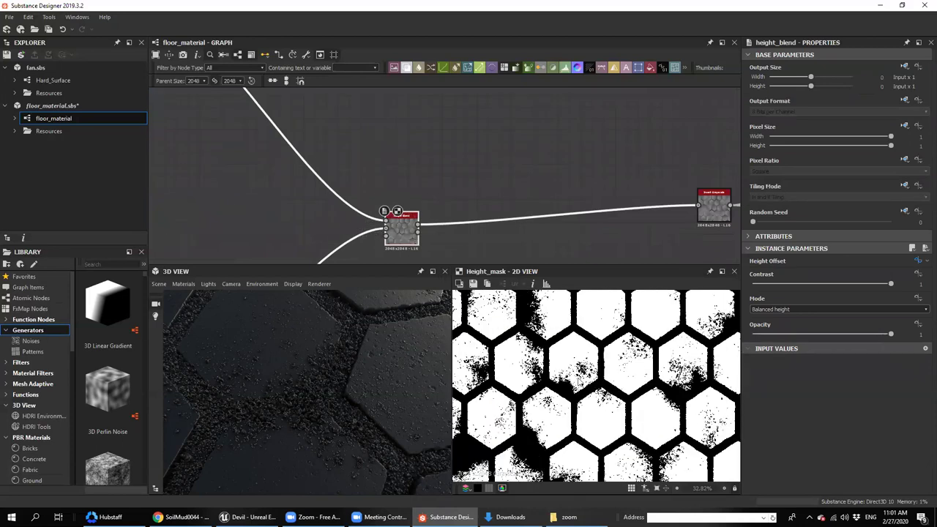
middle_drag(533, 173, 496, 198)
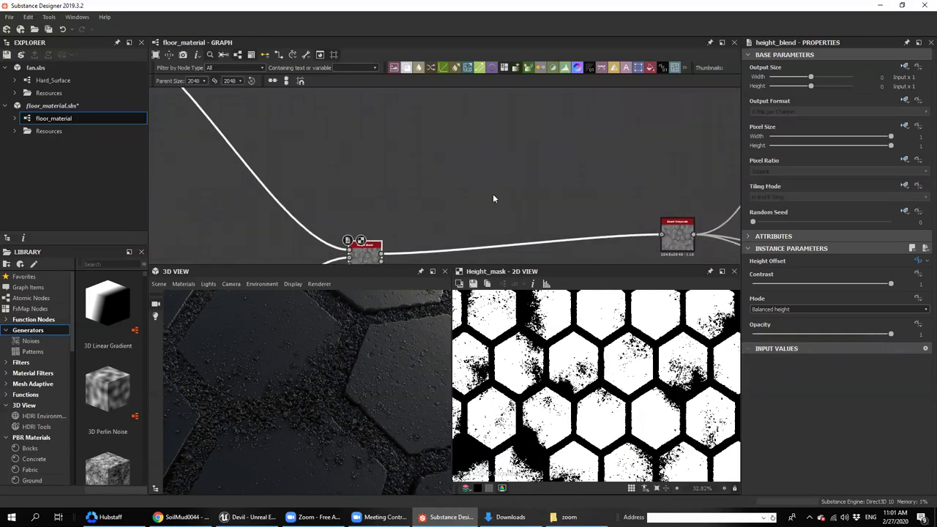
scroll(493, 206, down, 3)
drag(427, 236, 658, 101)
scroll(657, 102, up, 3)
middle_drag(657, 112, 615, 227)
scroll(615, 212, up, 3)
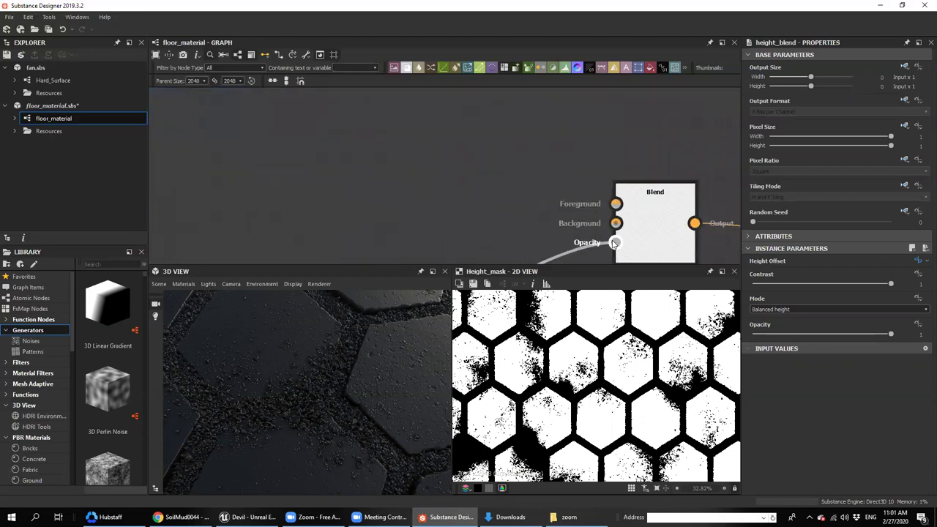
Add a Gradient Map node beside the base colour Blend node
scroll(519, 169, down, 3)
middle_drag(520, 169, 541, 152)
key(space)
text(g)
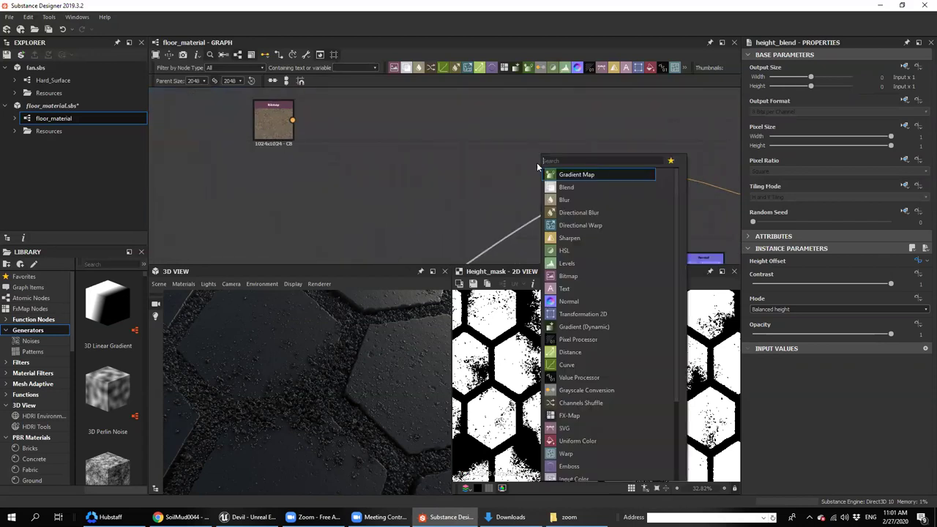
click(586, 174)
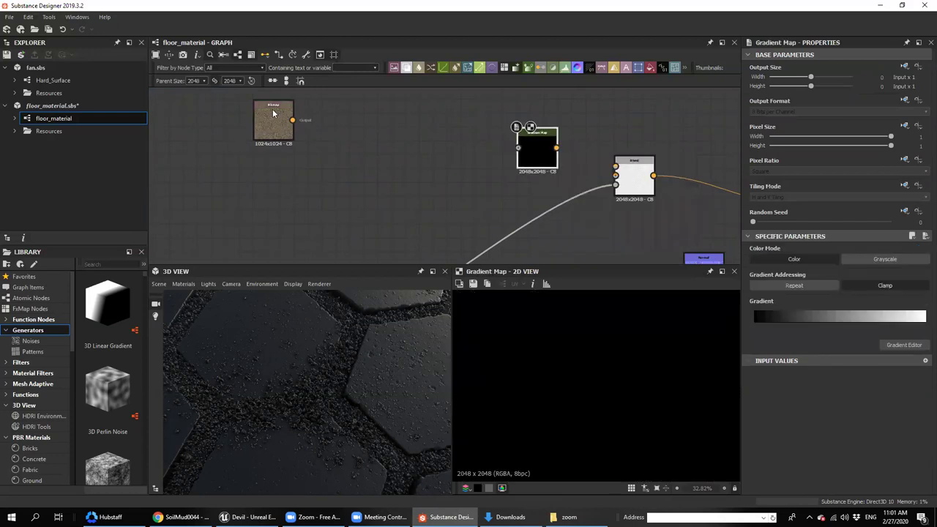
Preview the mud bitmap and move its node closer to the Gradient Map node
scroll(268, 115, up, 4)
click(304, 169)
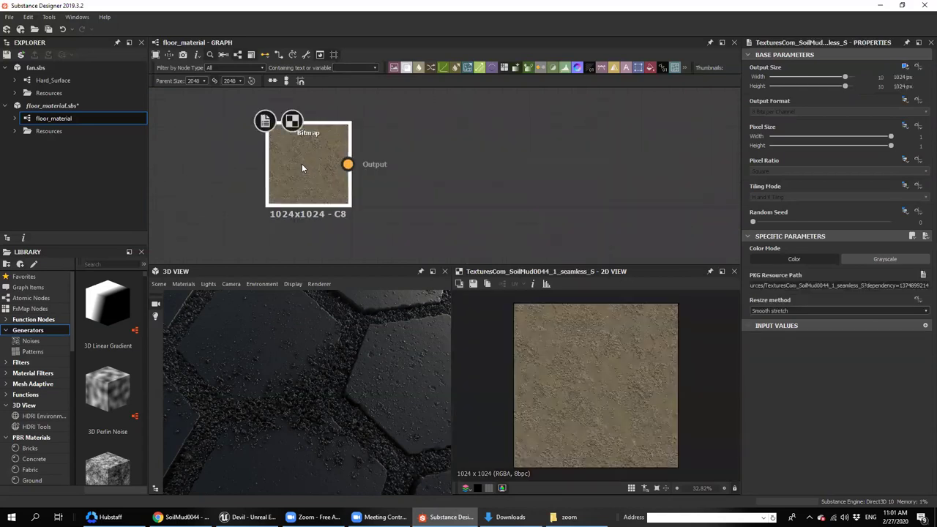
drag(304, 169, 488, 213)
scroll(487, 213, down, 4)
middle_drag(487, 213, 376, 171)
scroll(467, 187, up, 3)
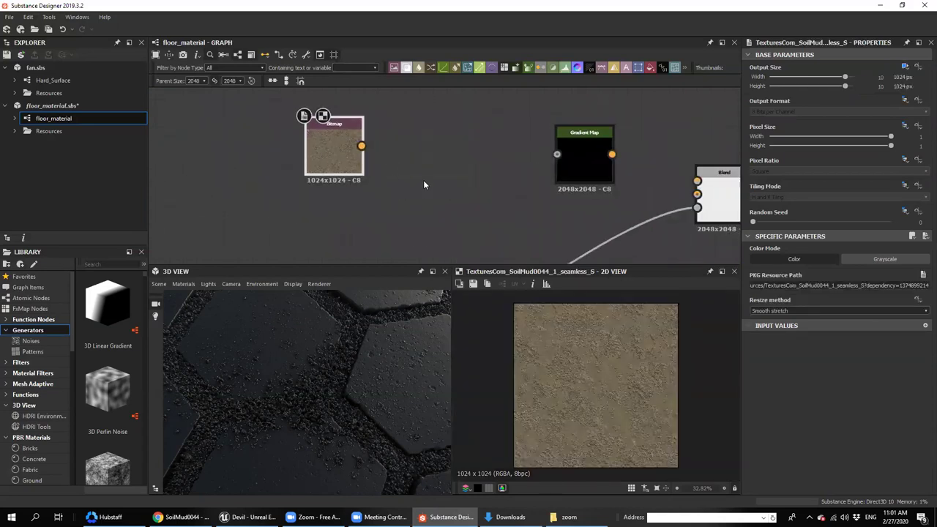
Connect the Gradient Map's output to the base colour Blend's Background and feed its input from the ground noise network's final Blend
middle_drag(561, 153, 491, 141)
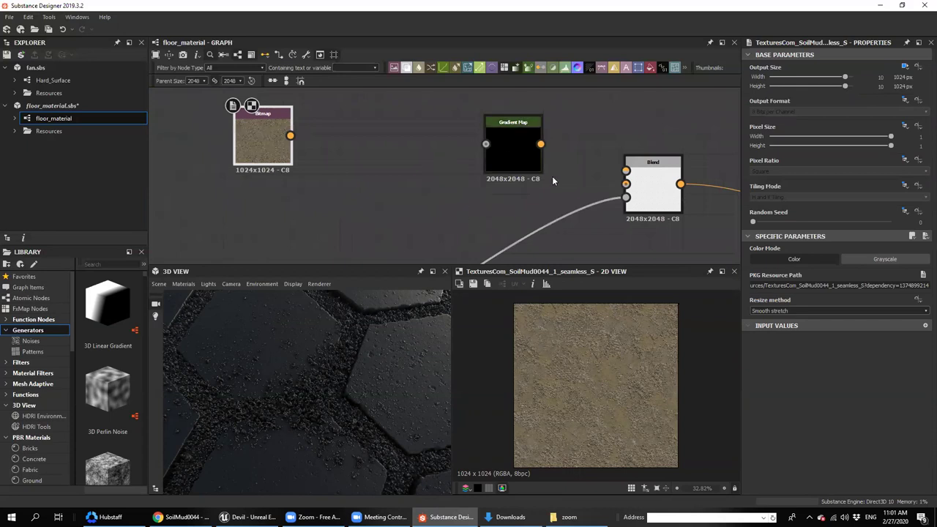
drag(541, 144, 628, 188)
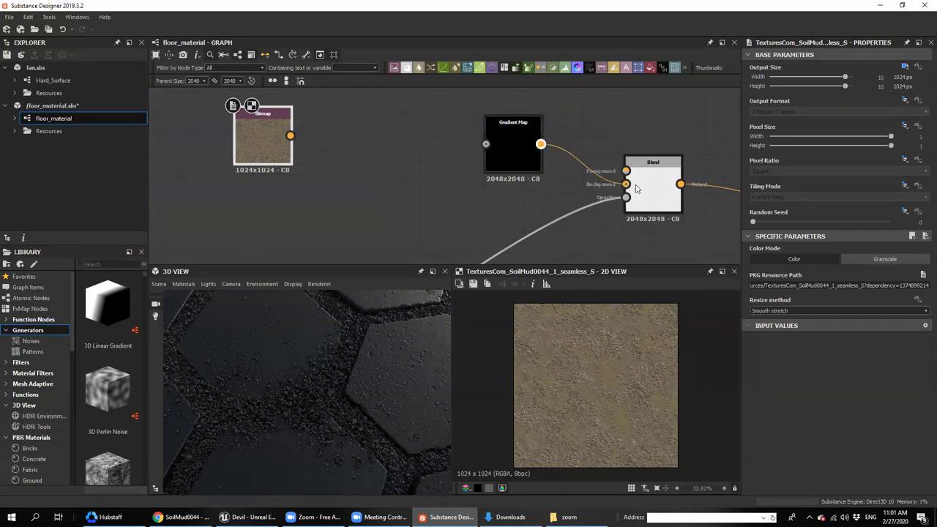
scroll(566, 144, down, 3)
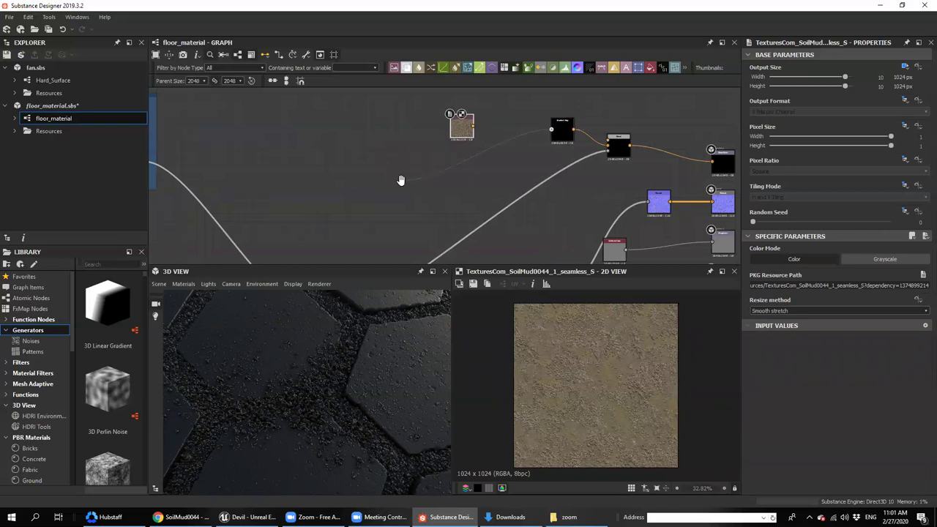
scroll(495, 153, down, 4)
scroll(454, 196, up, 4)
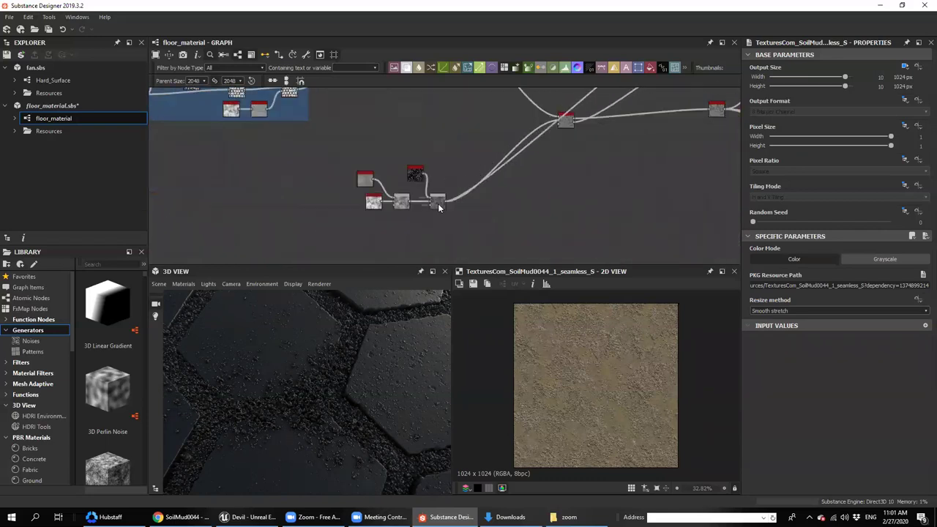
scroll(437, 204, up, 3)
scroll(454, 198, down, 3)
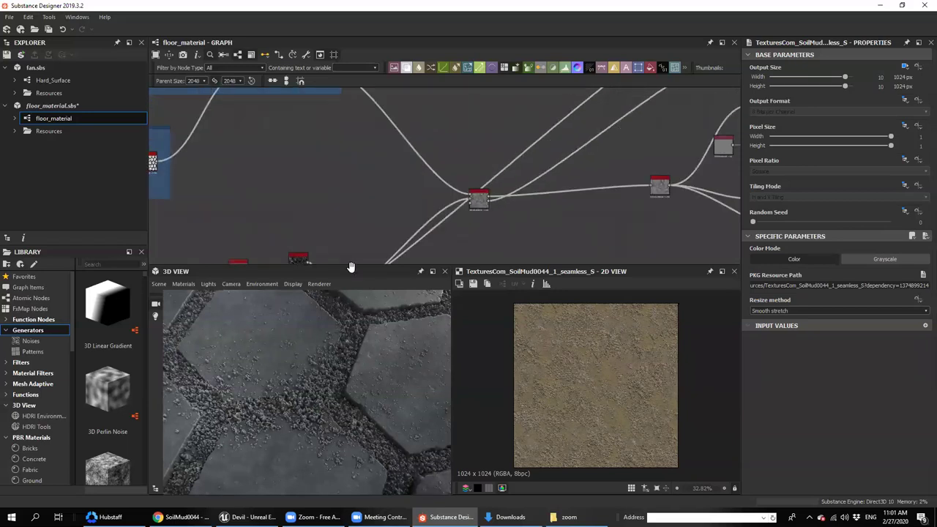
scroll(588, 157, up, 2)
click(589, 160)
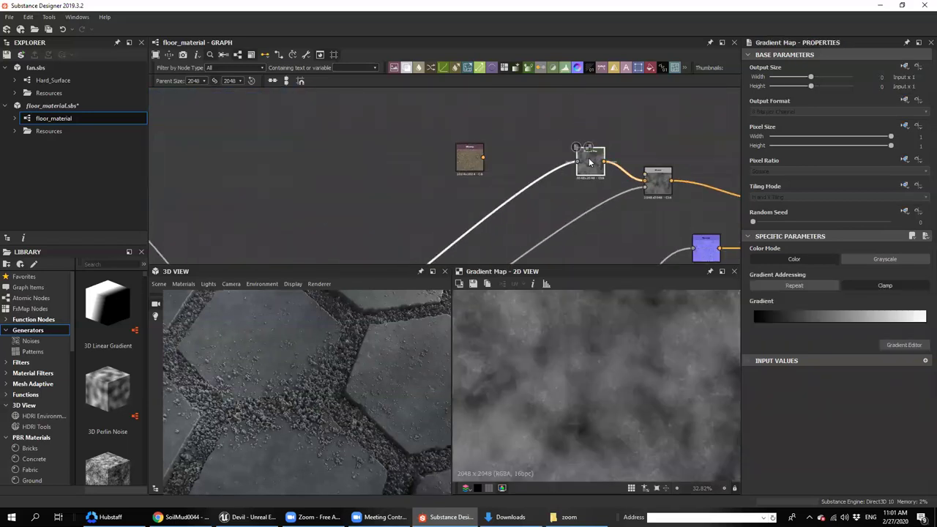
Pick a colour gradient from the previewed mud bitmap for the Gradient Map and inspect the tiles in 3D
scroll(595, 174, up, 2)
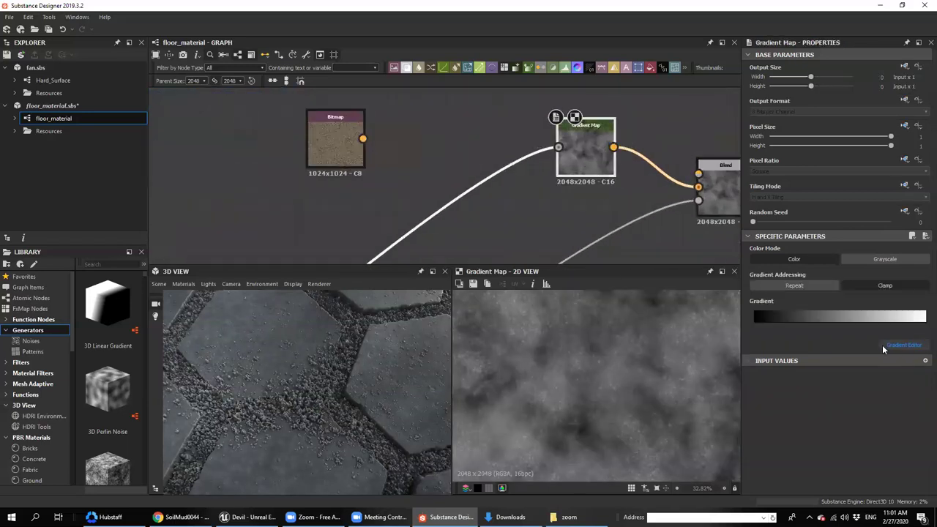
click(335, 140)
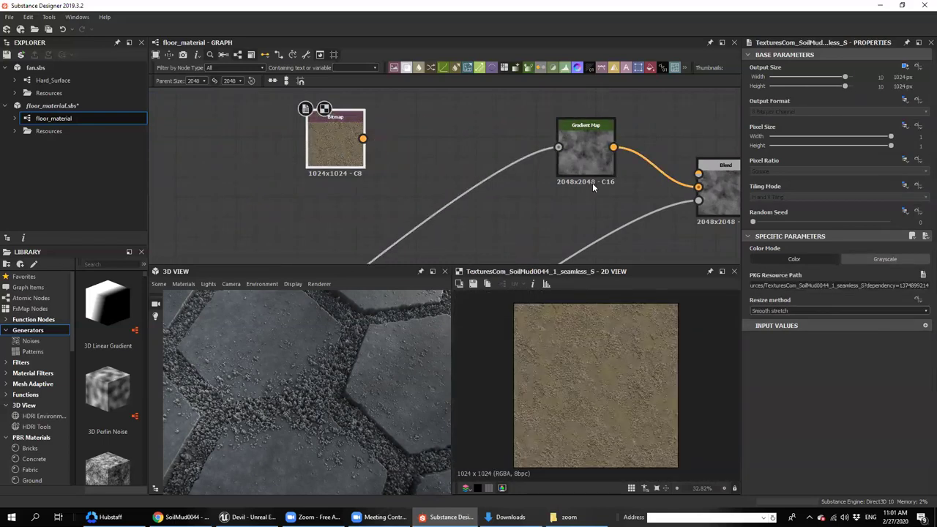
click(586, 149)
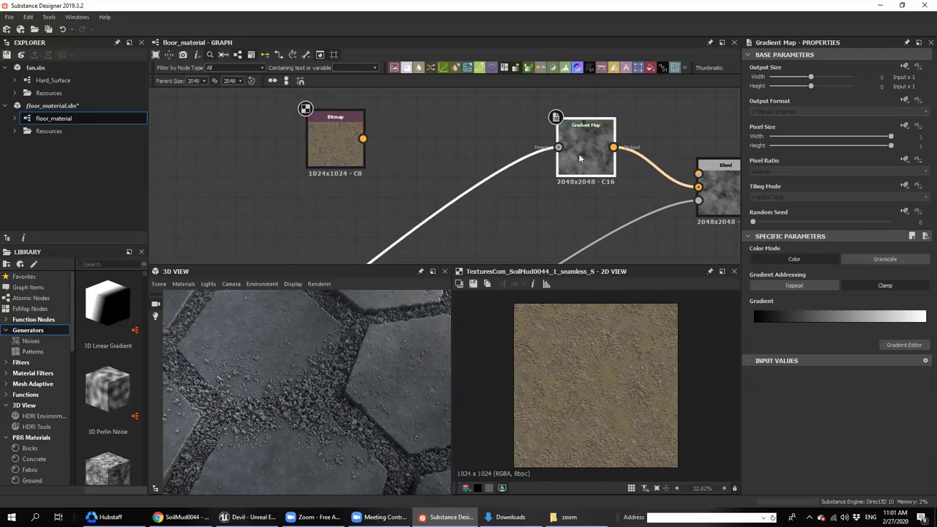
click(902, 346)
scroll(611, 402, up, 3)
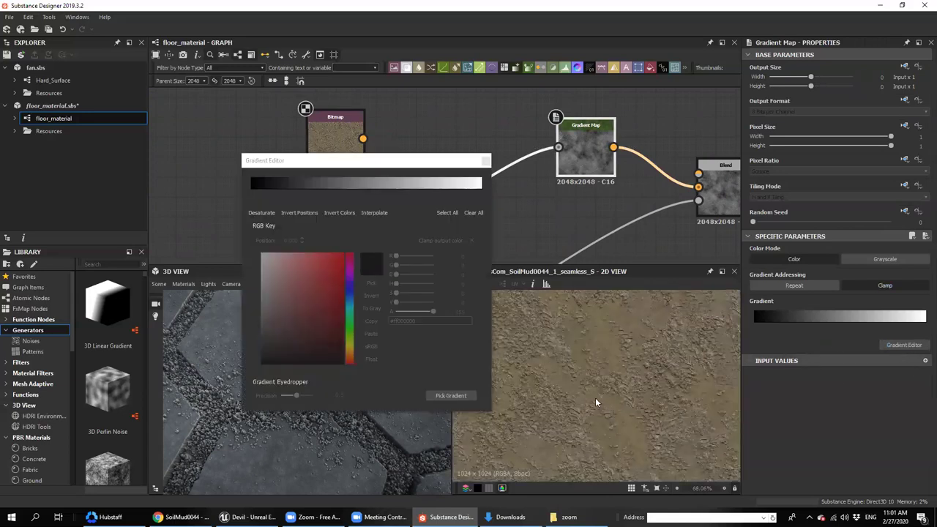
click(443, 397)
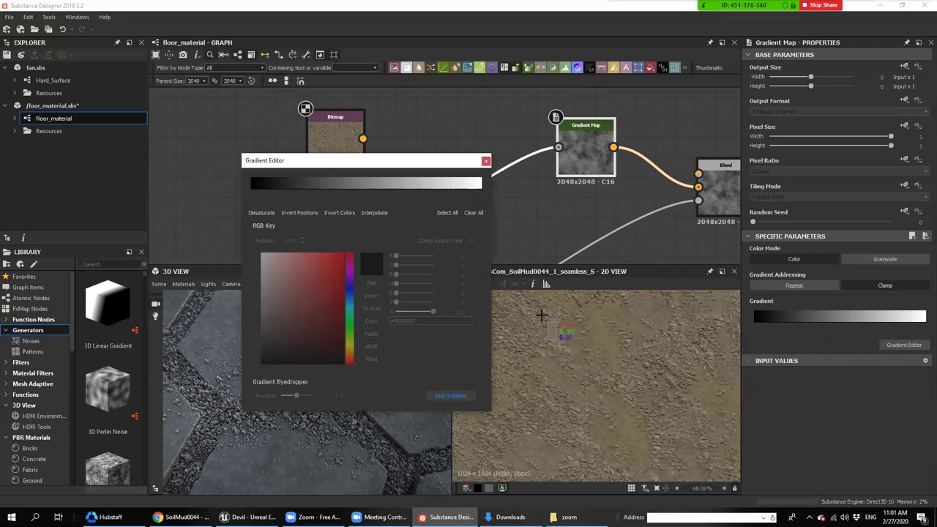
drag(511, 322, 699, 370)
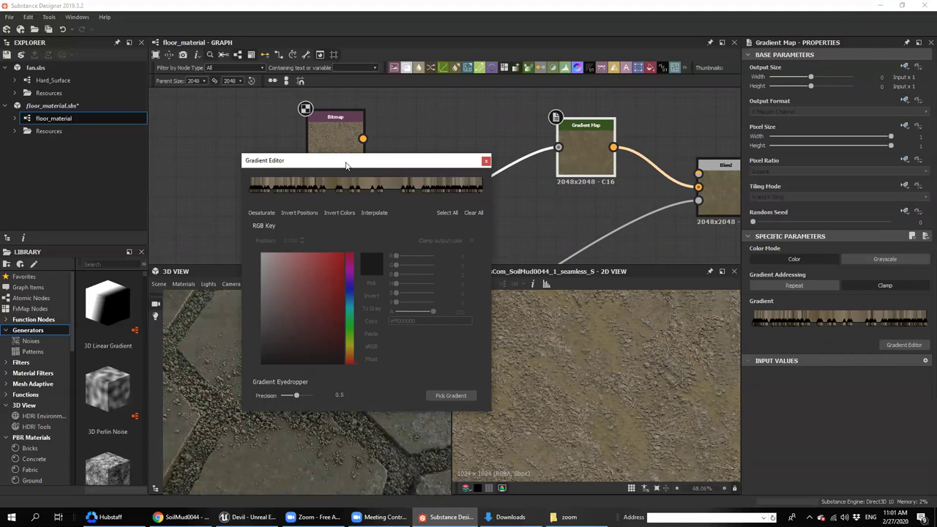
drag(346, 166, 432, 164)
click(572, 160)
drag(317, 357, 293, 401)
scroll(293, 401, up, 3)
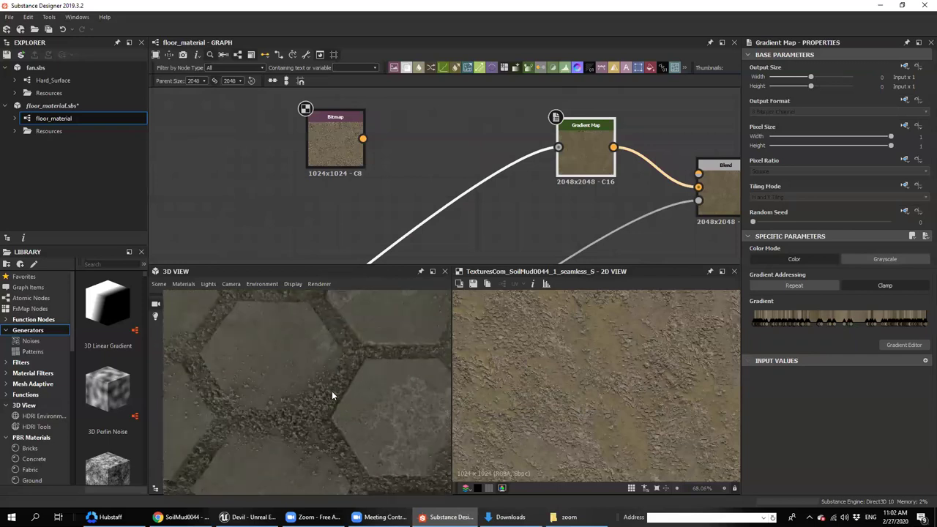
drag(358, 410, 303, 370)
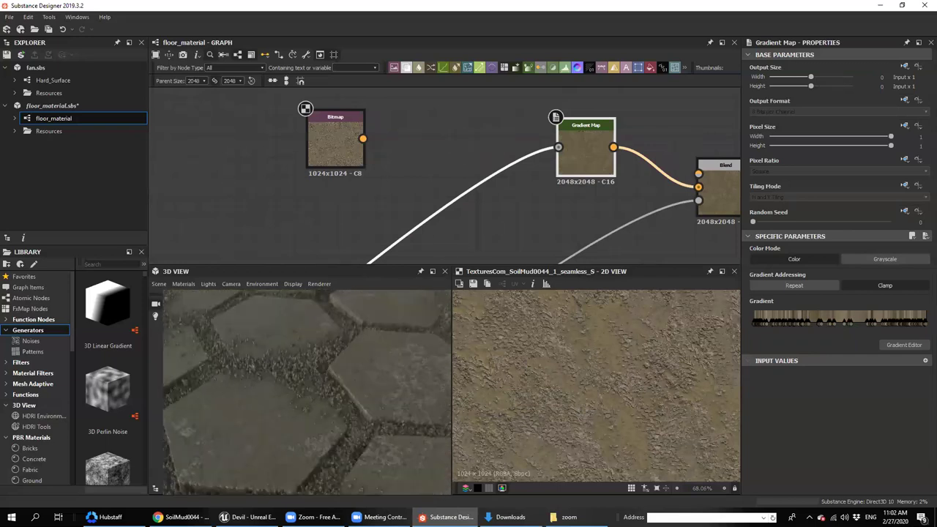
Switch to Chrome and search Google Images for "sand desert texture"
click(181, 516)
middle_click(493, 6)
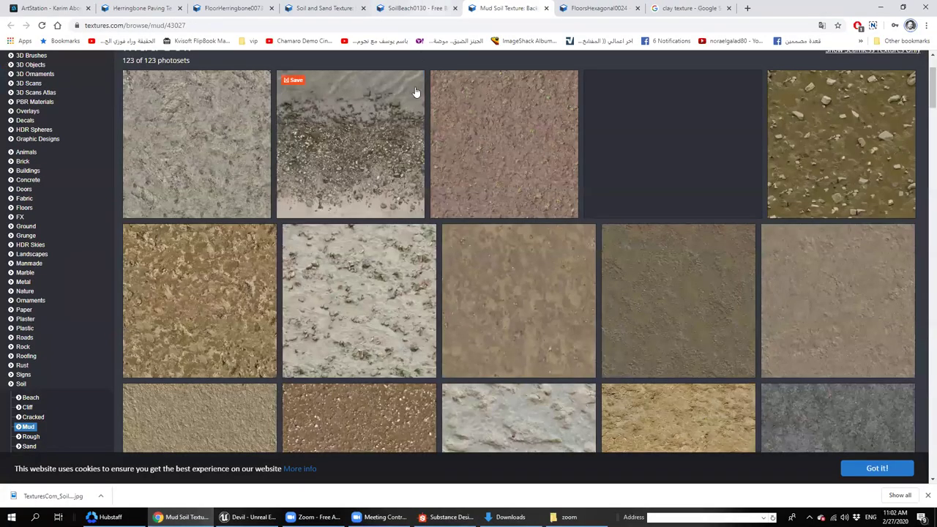
click(352, 9)
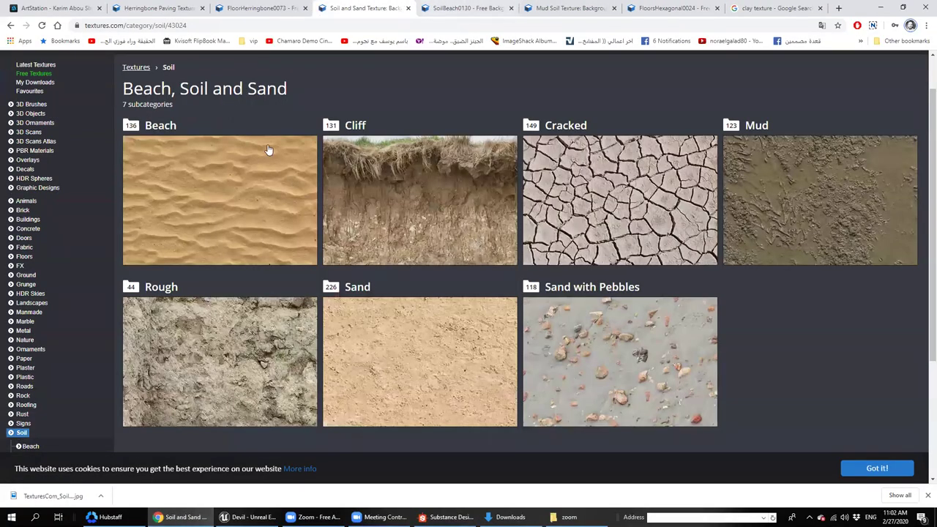
click(271, 154)
click(205, 25)
text(google.com)
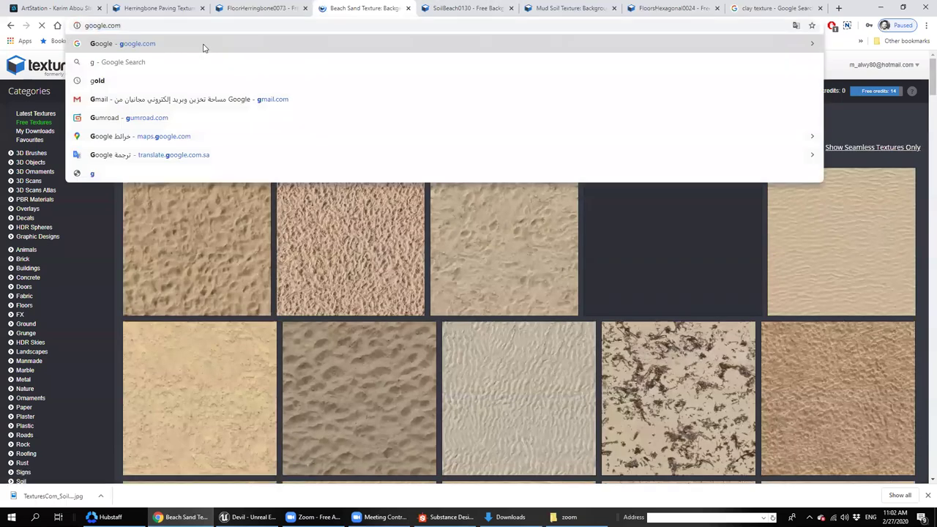
key(Return)
text(sand desert texture)
key(Return)
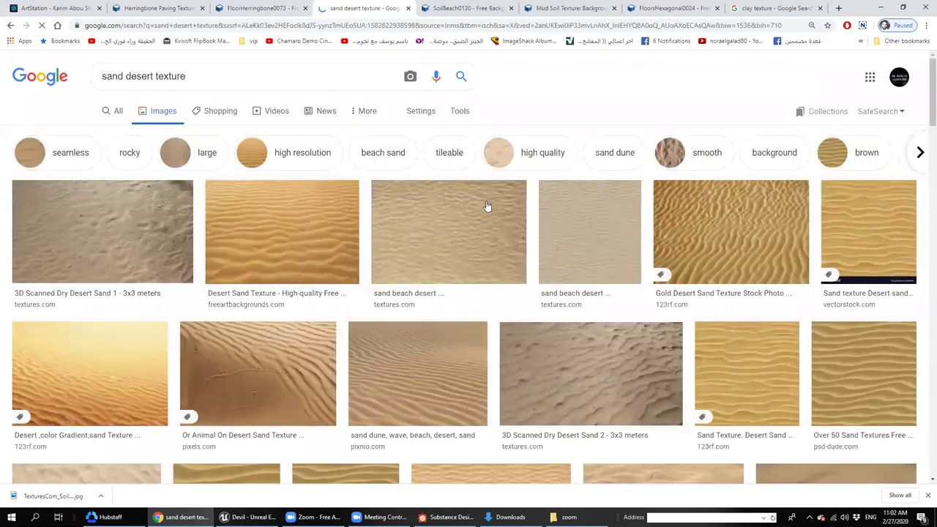
Broaden the image search to "sand texture" and save the first beach sand image from creativemarket.com
double_click(140, 75)
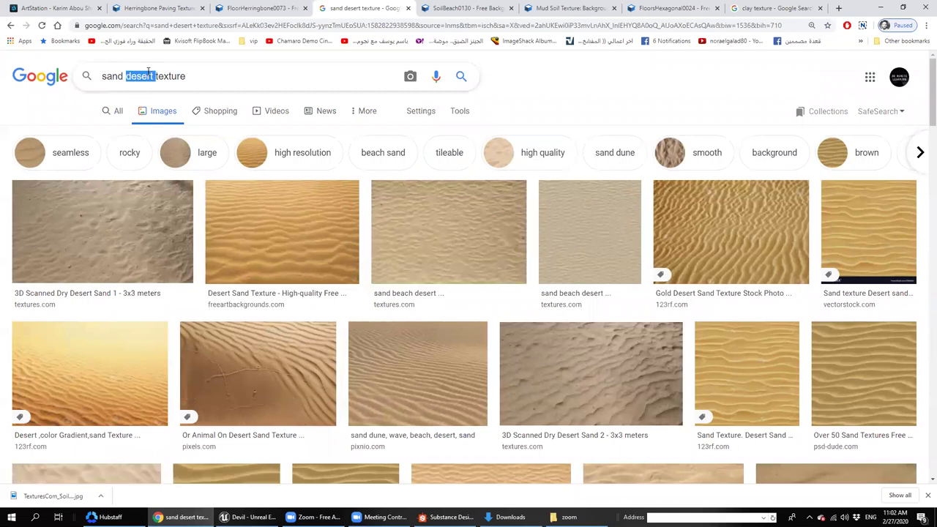
key(BackSpace)
key(Return)
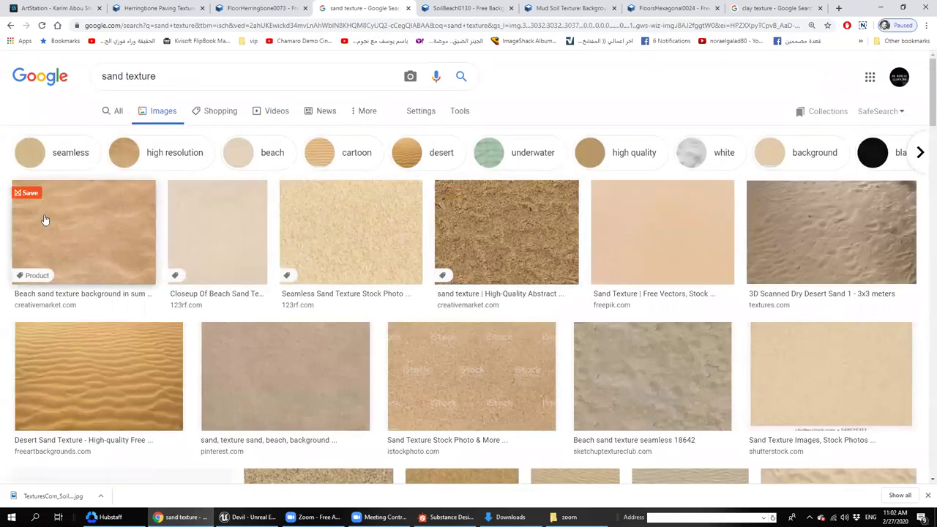
click(76, 229)
right_click(705, 150)
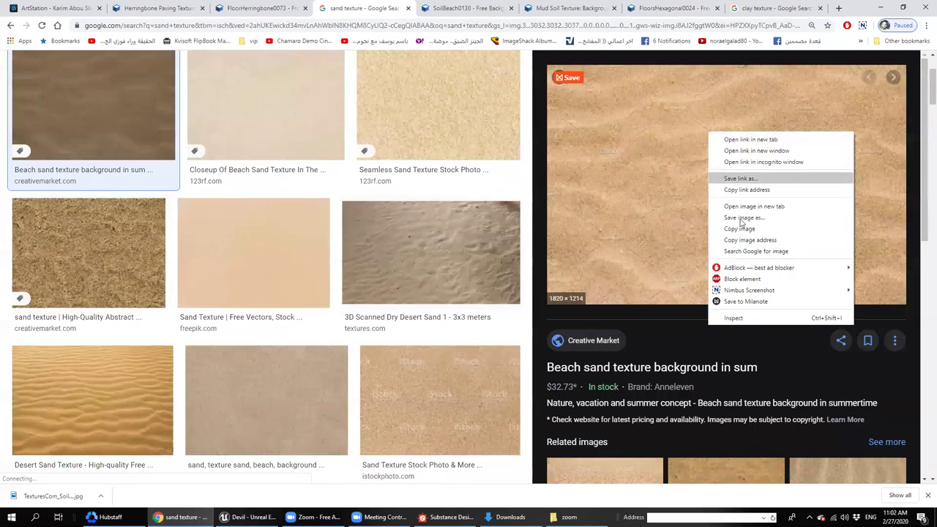
click(713, 212)
key(Return)
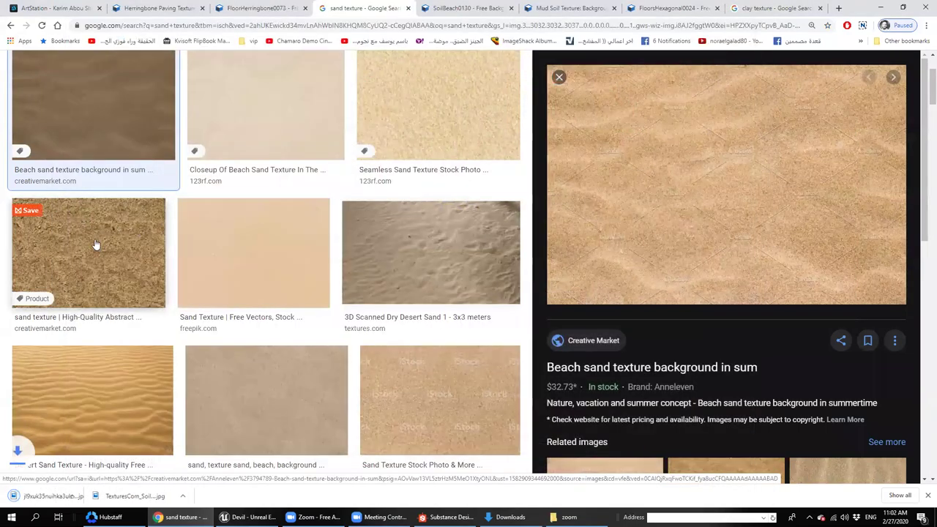
Save the coarse brown "sand texture" image from creativemarket.com as a second reference
click(94, 244)
right_click(659, 149)
click(677, 234)
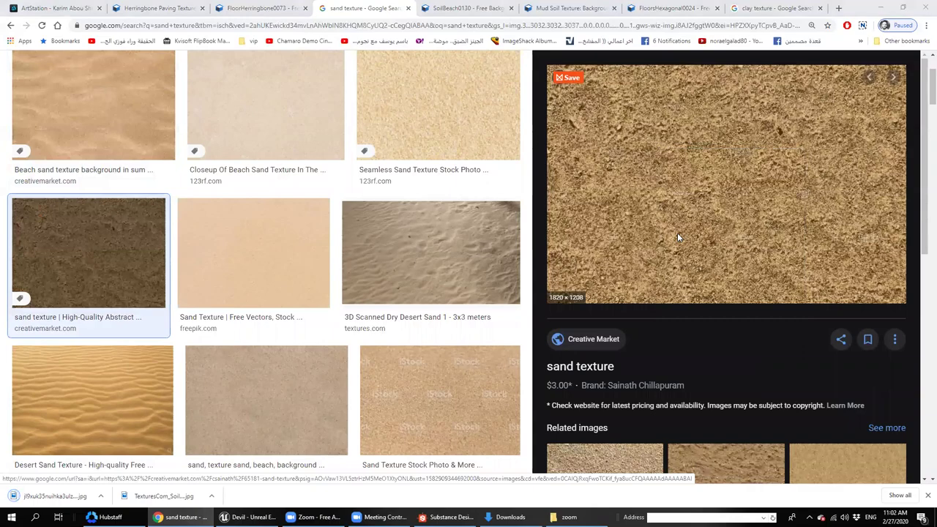
key(Return)
Show the downloads on the Desktop and import the beach sand image into the floor_material graph as a Bitmap node
click(97, 495)
click(117, 462)
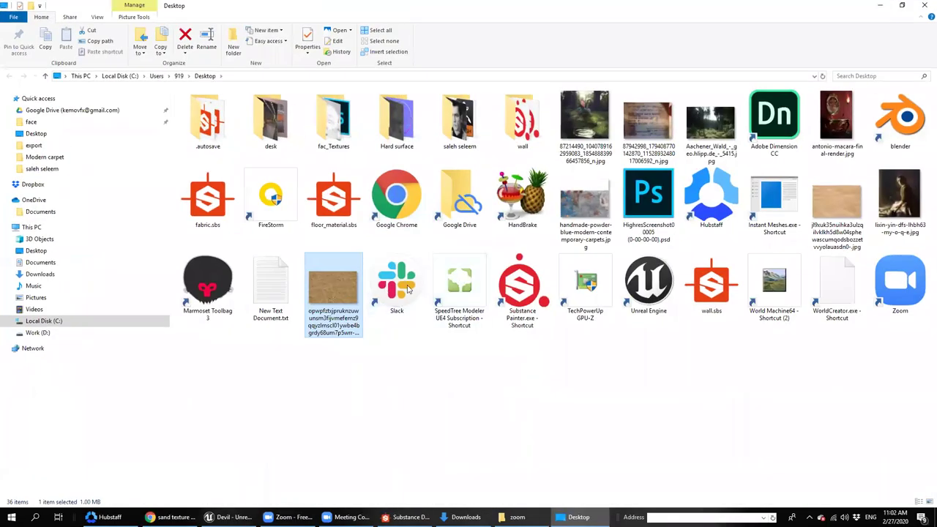
drag(835, 209, 473, 123)
click(477, 125)
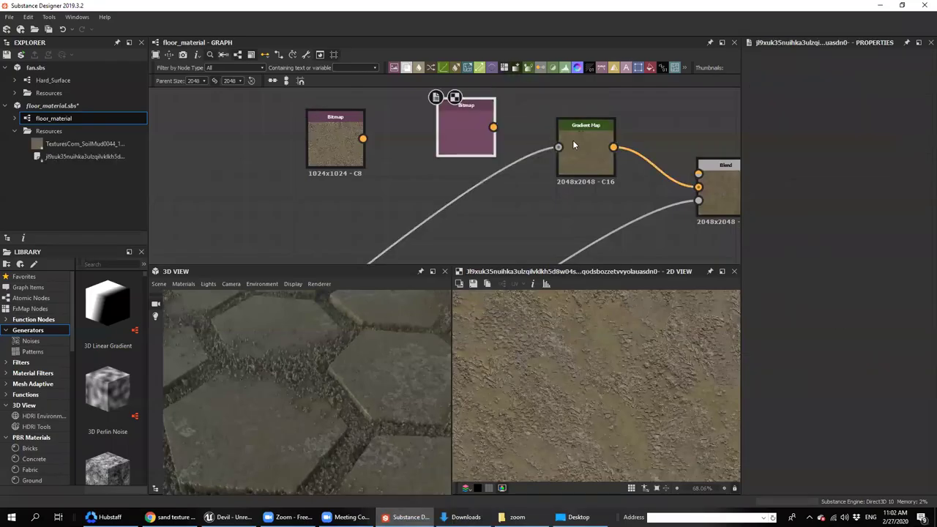
Replace the Gradient Map's gradient with one picked from the sand bitmap preview and check the tiles in 3D
click(590, 149)
click(902, 344)
click(537, 394)
drag(620, 320, 610, 417)
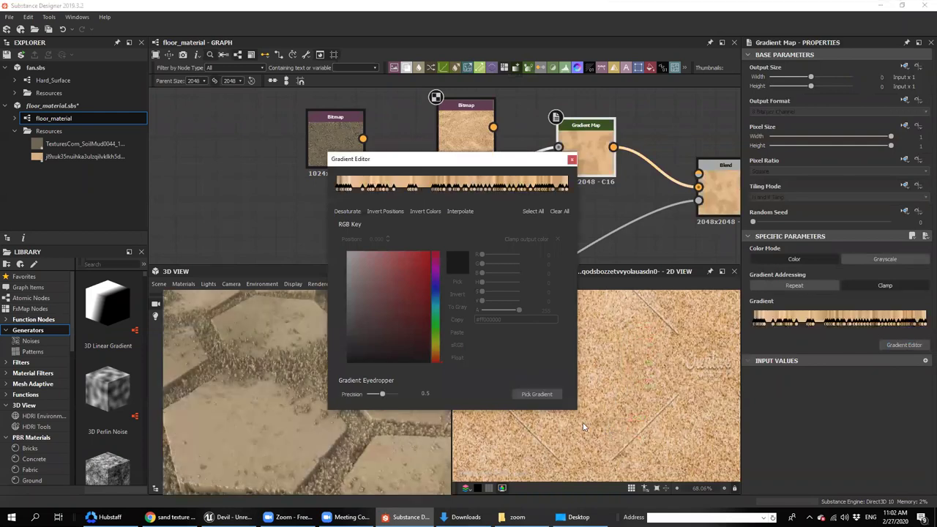
drag(288, 405, 235, 432)
scroll(286, 395, up, 2)
scroll(306, 444, up, 2)
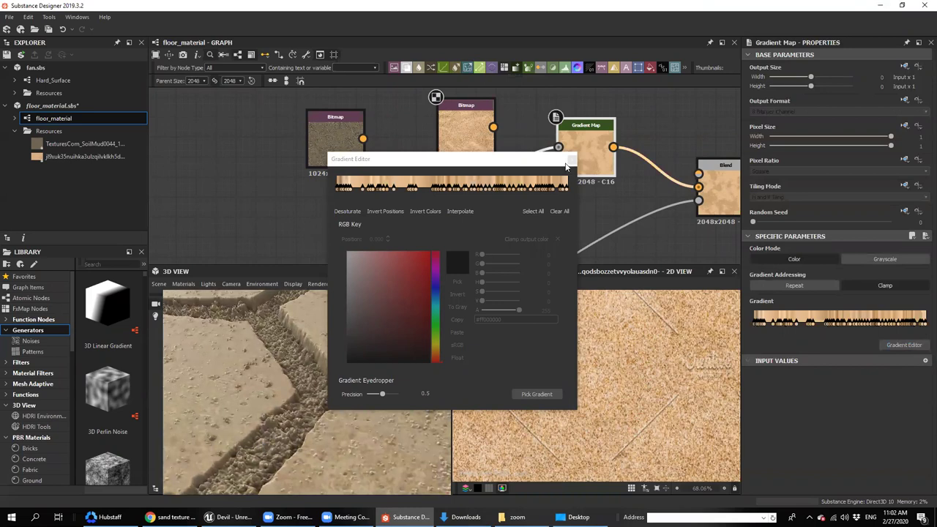
click(570, 160)
Preview the sand bitmap up close and move both Bitmap nodes farther away from the Gradient Map
middle_drag(564, 163, 591, 240)
click(474, 203)
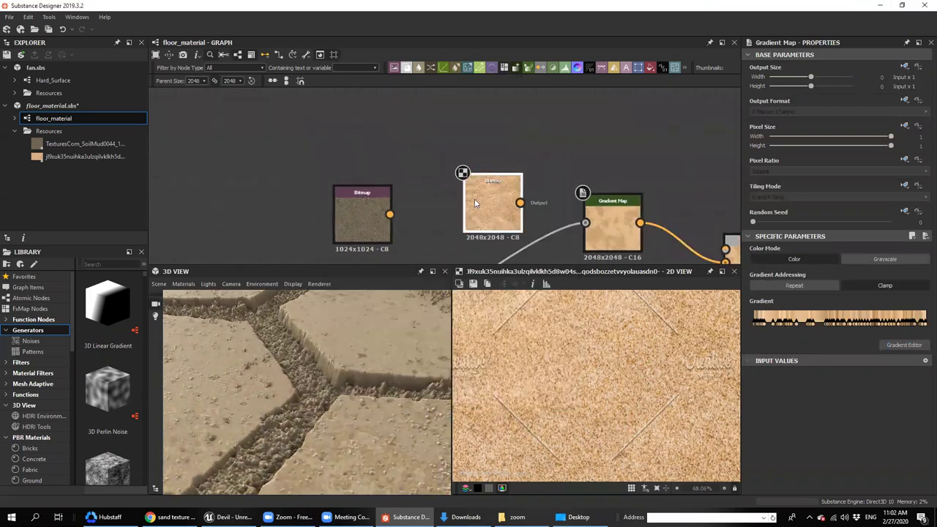
scroll(559, 373, up, 4)
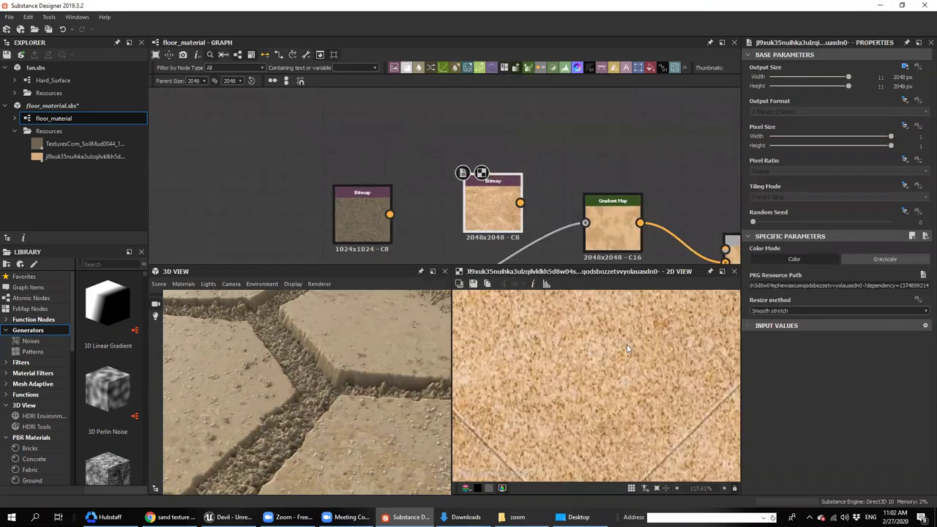
middle_drag(433, 205, 444, 219)
drag(310, 179, 494, 216)
key(space)
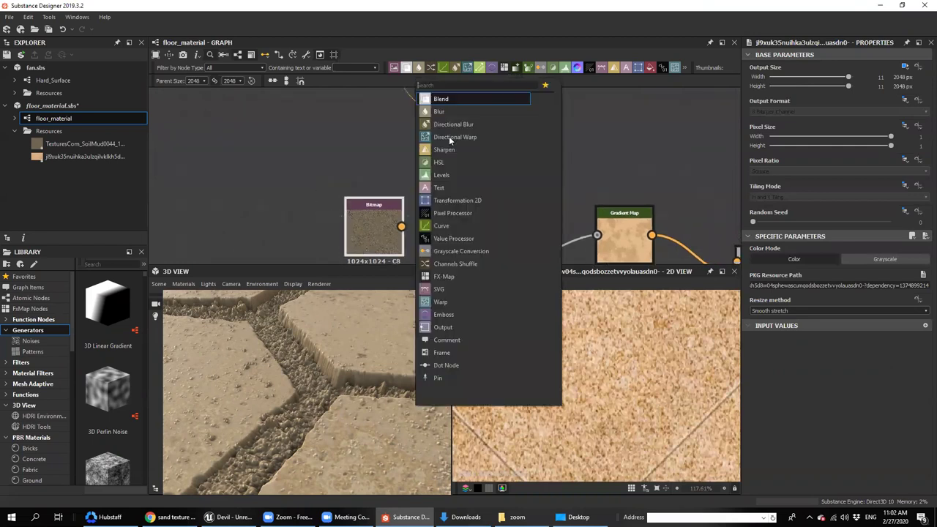
drag(267, 147, 402, 146)
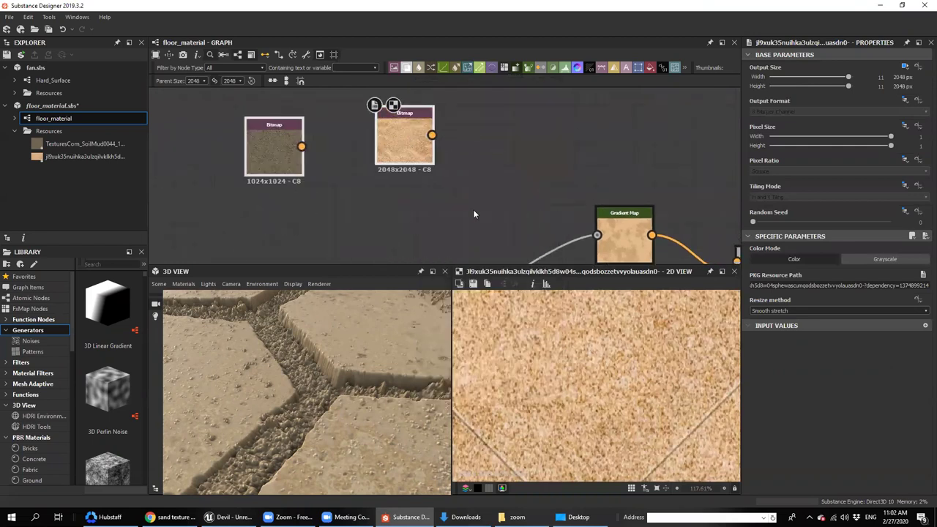
Add a BnW Spots 2 noise node below the sand bitmap in the graph
click(473, 213)
key(space)
key(space)
text(bn)
click(465, 234)
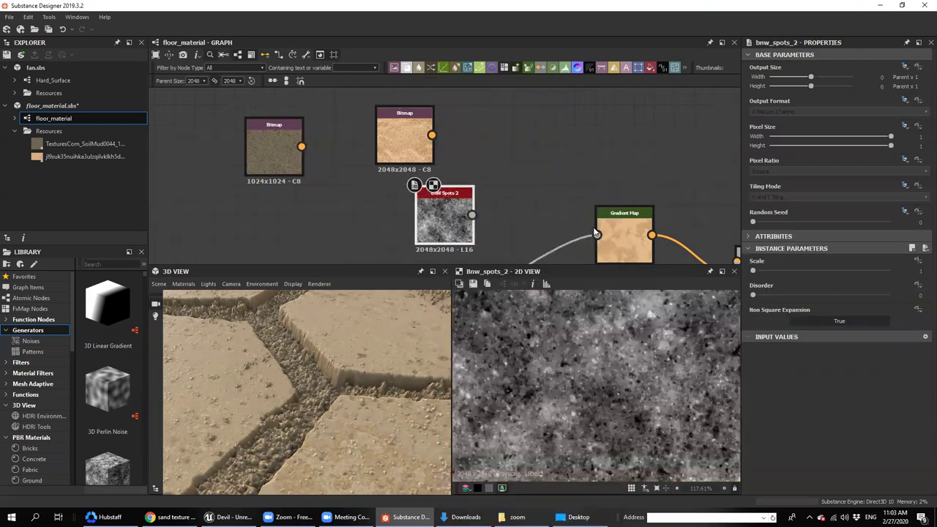
Insert a Blend node into the connection between the ground noise network and the Gradient Map
middle_drag(565, 203, 584, 160)
scroll(585, 160, down, 2)
drag(563, 143, 574, 196)
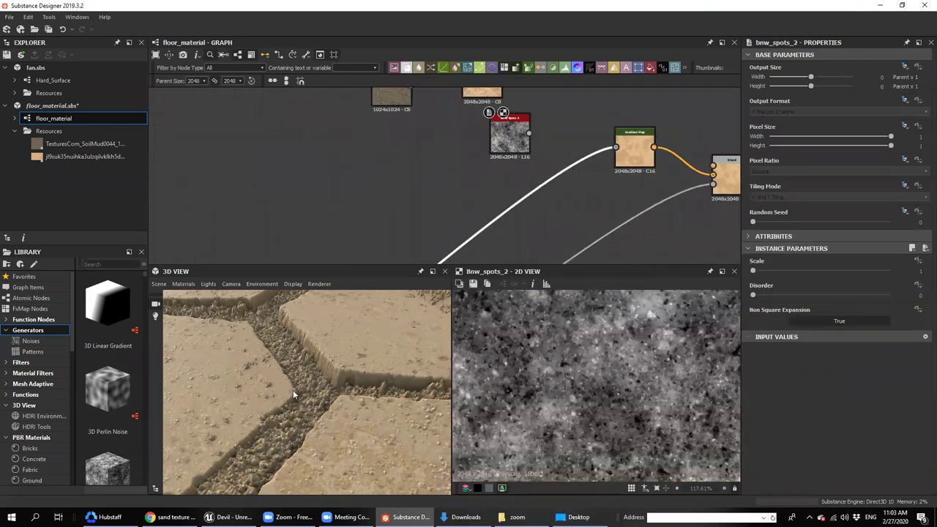
key(space)
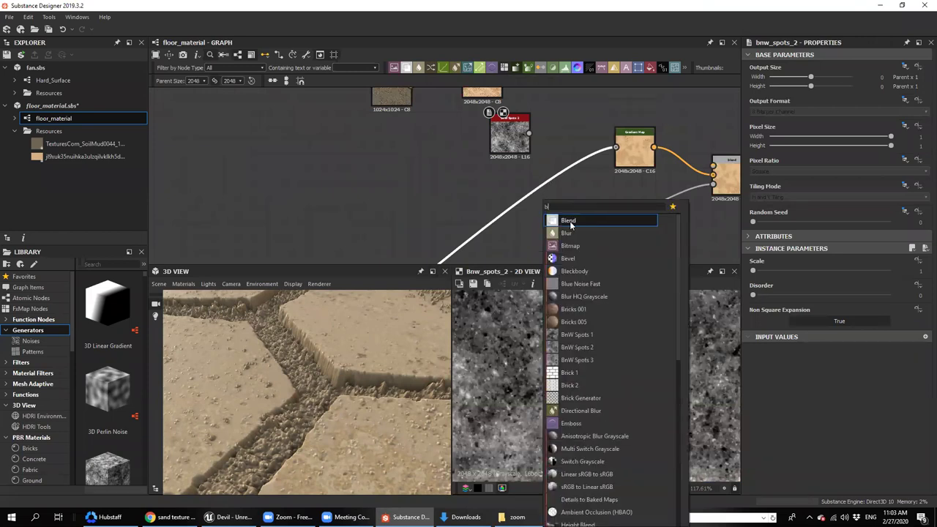
click(571, 219)
Move BnW Spots 2 beside the new Blend node and connect its output to the Blend's Foreground
scroll(511, 182, down, 4)
middle_drag(511, 181, 549, 108)
drag(437, 216, 554, 133)
middle_drag(554, 133, 549, 178)
scroll(551, 136, up, 1)
drag(554, 133, 543, 170)
scroll(504, 183, up, 2)
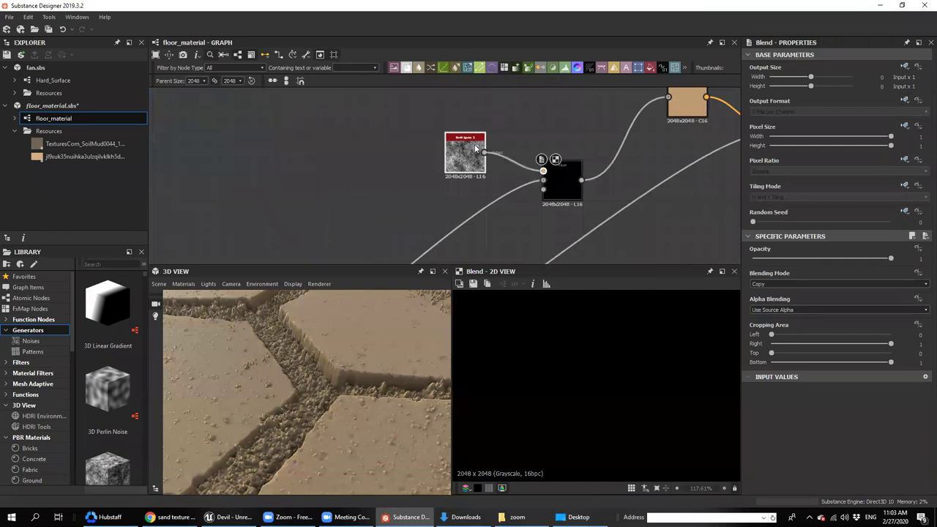
Set the noise Blend's opacity to 0.54 and the BnW Spots 2 scale to 2, checking the ground in 3D
click(547, 168)
drag(850, 259, 826, 260)
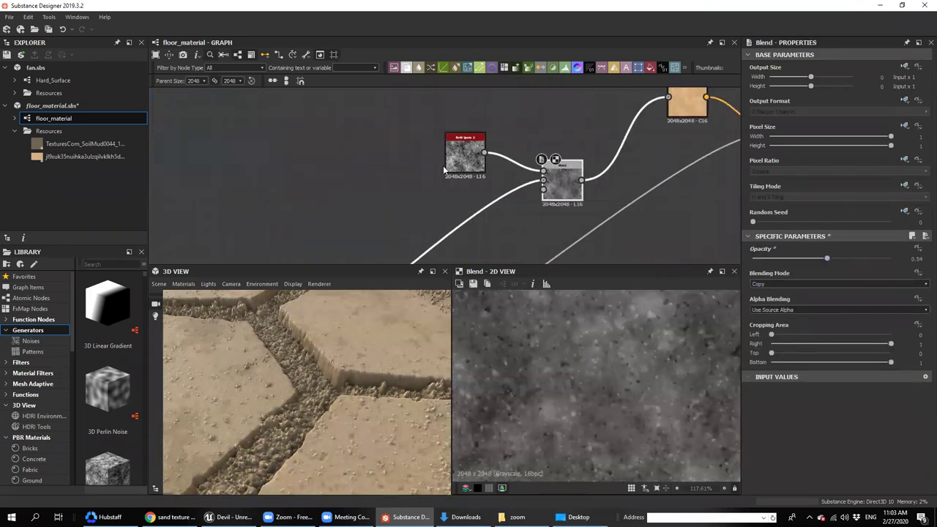
click(447, 168)
scroll(464, 156, up, 2)
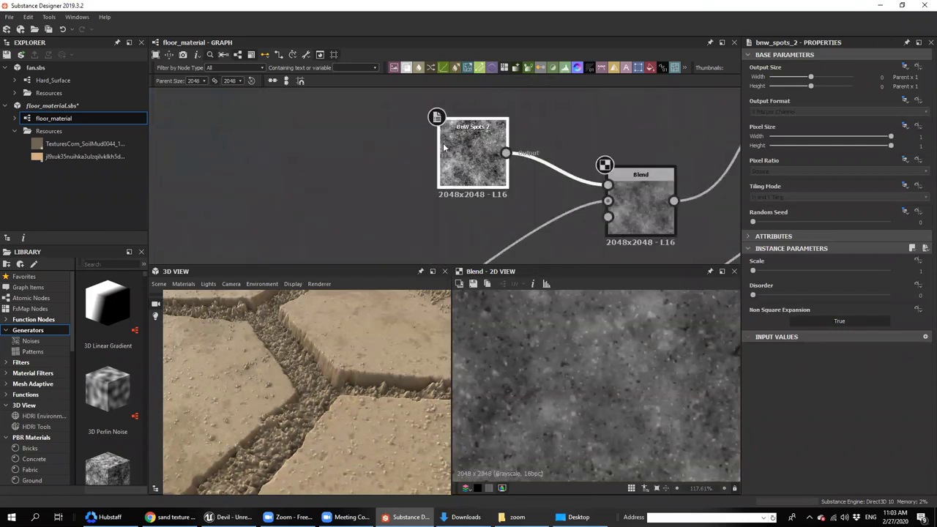
drag(753, 271, 772, 272)
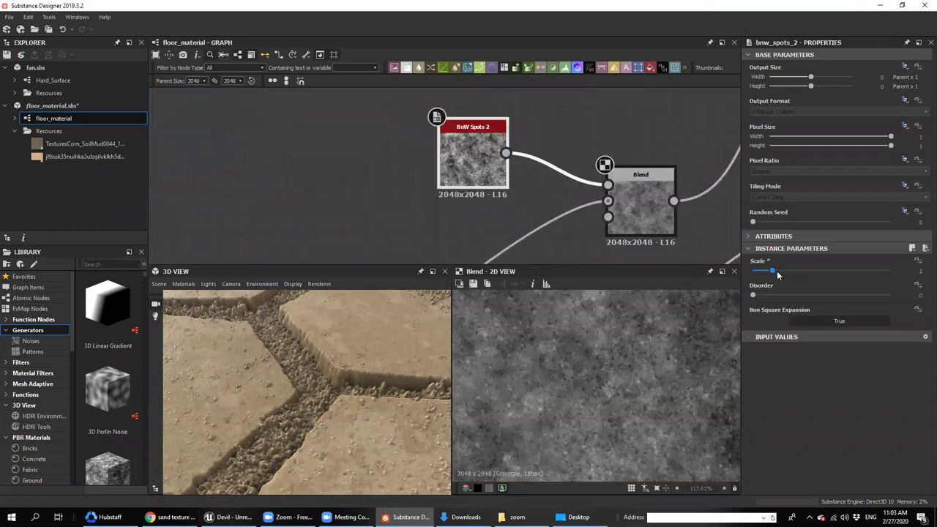
drag(307, 344, 268, 384)
scroll(286, 372, down, 4)
scroll(322, 364, up, 8)
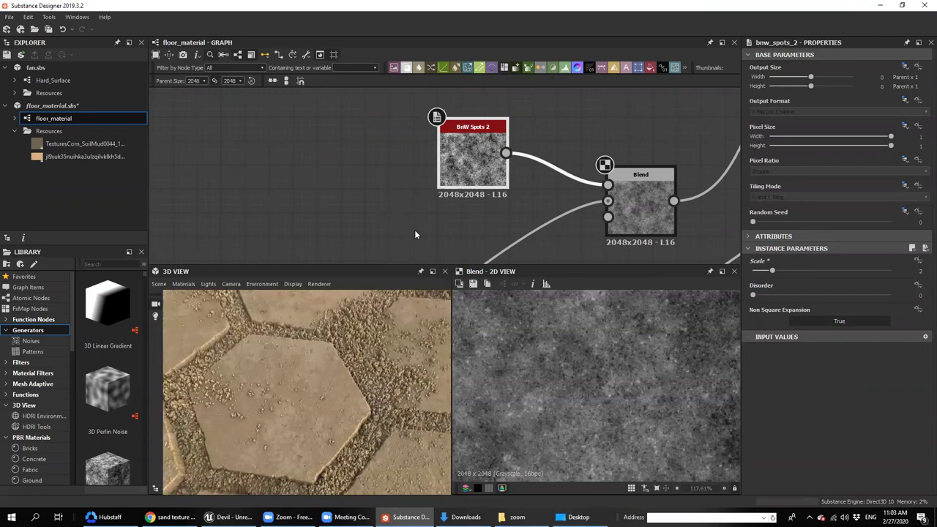
drag(344, 405, 241, 376)
scroll(609, 197, down, 3)
Try a black Uniform Color node as the Foreground of the final colour Blend and inspect the tiles in 3D
scroll(614, 199, down, 1)
middle_drag(613, 198, 533, 216)
middle_drag(659, 189, 551, 153)
scroll(545, 151, down, 1)
click(521, 162)
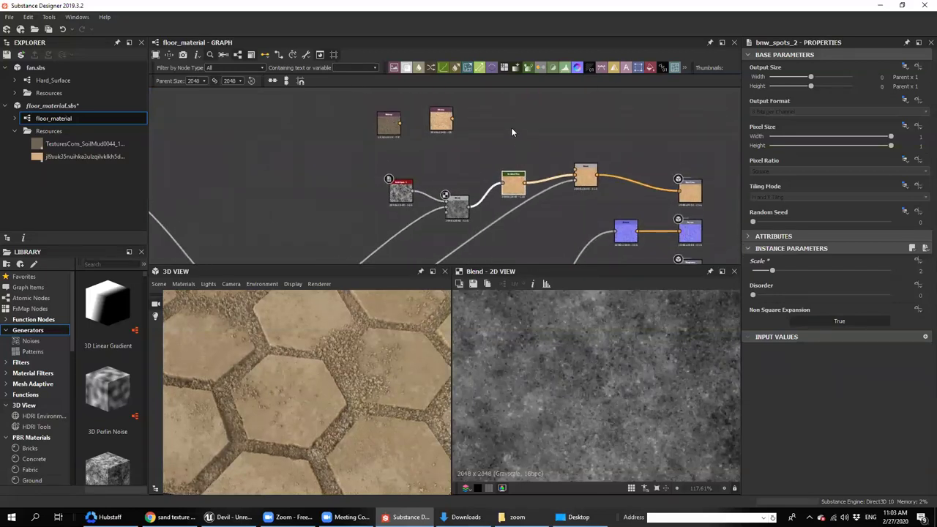
key(space)
text(un)
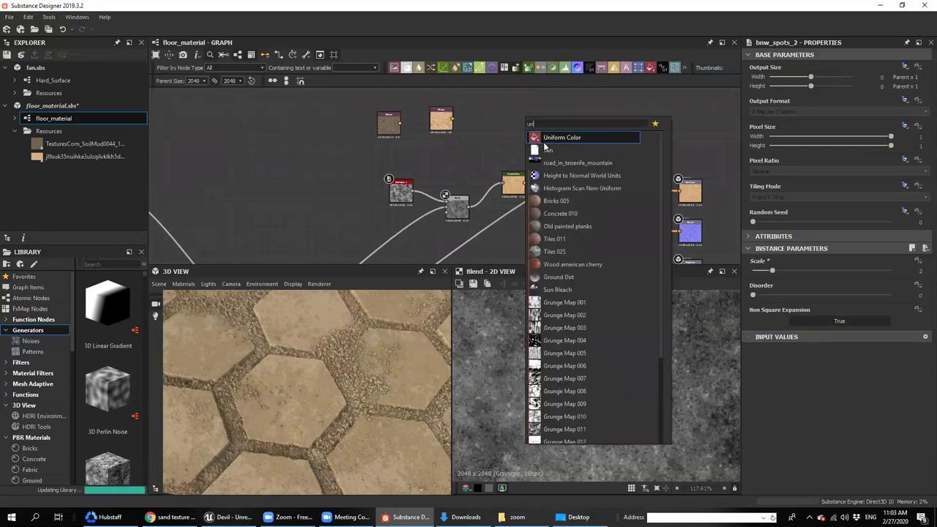
click(545, 140)
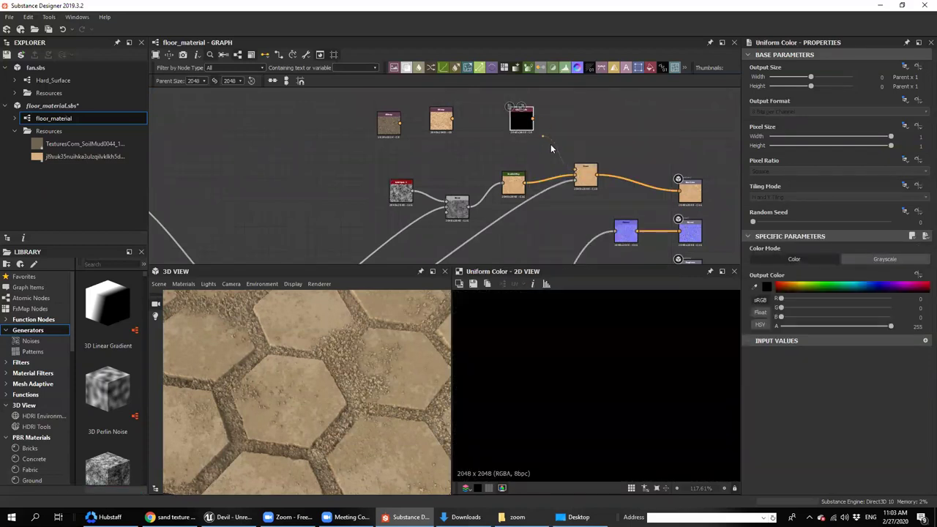
drag(229, 359, 326, 342)
scroll(322, 370, up, 3)
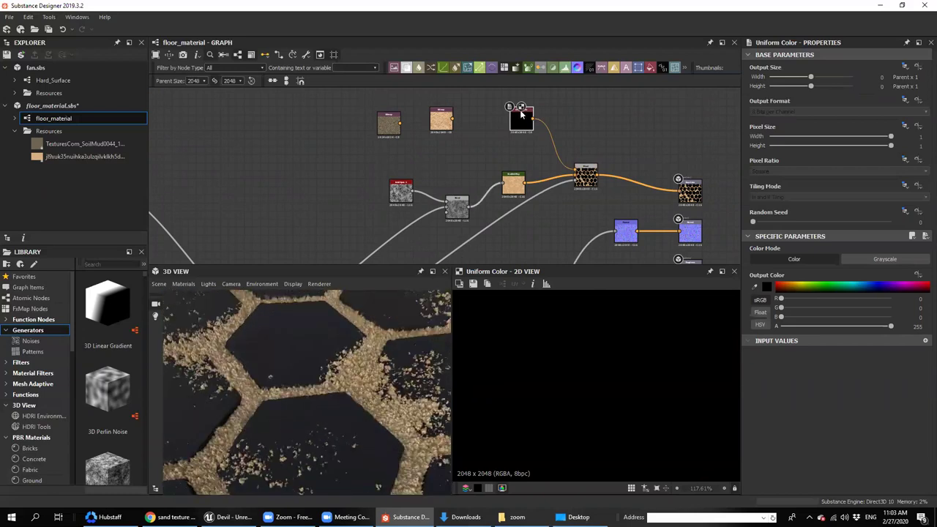
Delete the Uniform Color node and the unused soil and sand bitmap nodes from the graph
key(Delete)
drag(460, 107, 355, 126)
key(Delete)
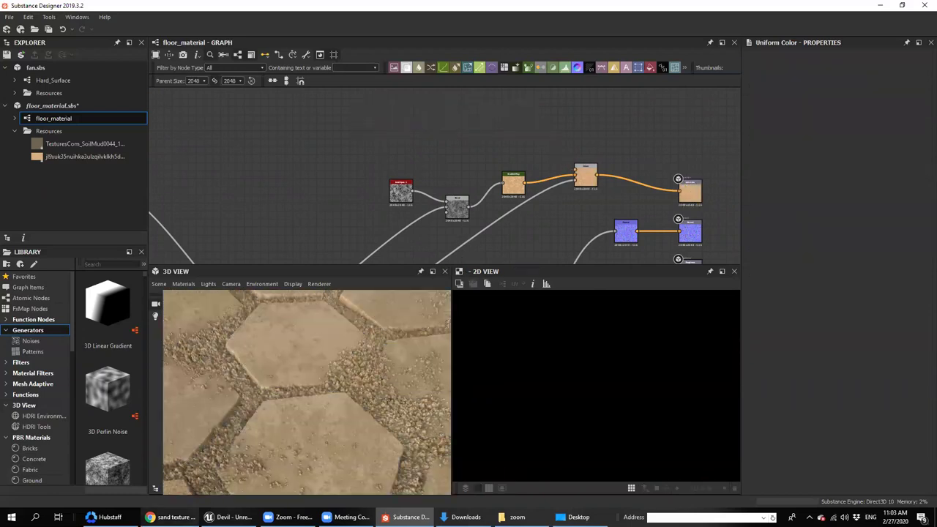
Switch to Chrome, find the FloorHerringbone0073 texture page and download the Small 1024x725 version of Image 2
click(170, 517)
click(450, 5)
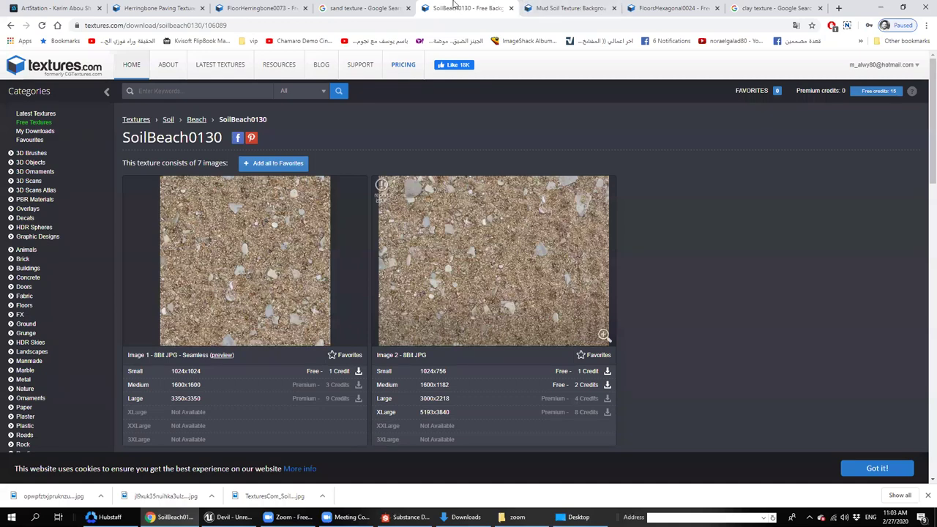
middle_click(457, 4)
click(564, 8)
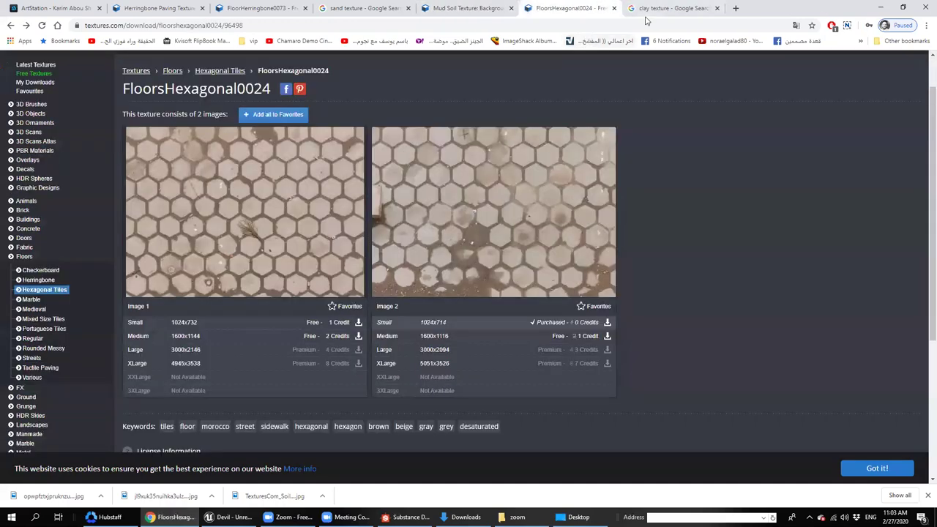
click(421, 8)
click(307, 8)
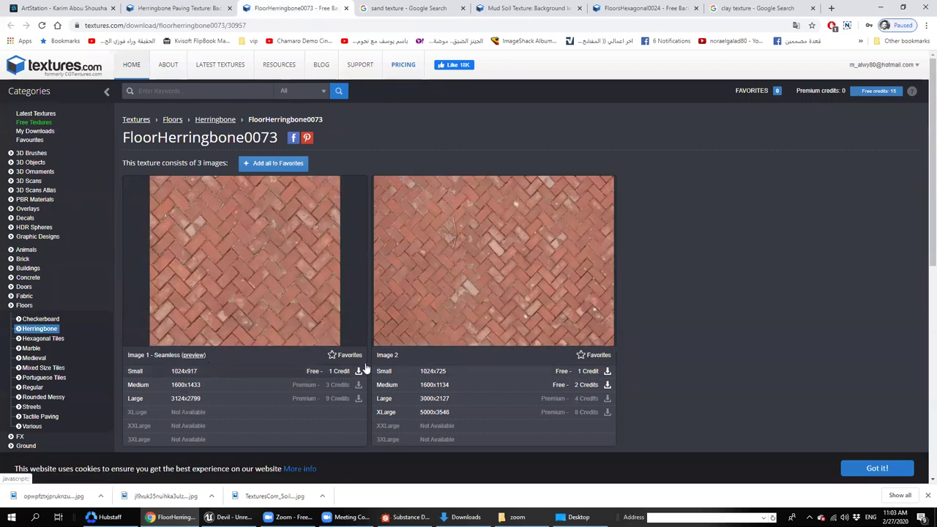
click(417, 374)
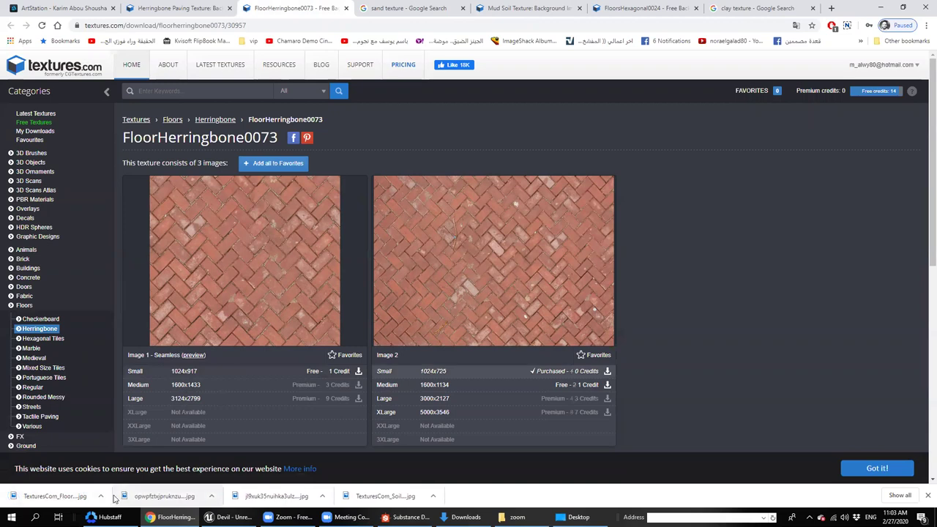
Bring the downloaded herringbone image from its folder into the Substance Designer graph as a bitmap node
click(101, 496)
click(120, 462)
drag(202, 256, 471, 137)
key(alt+Tab)
key(alt+Tab)
key(alt+Tab)
Duplicate the sand Gradient Map and connect the copy to the Foreground of the final colour Blend
scroll(512, 140, up, 2)
click(546, 216)
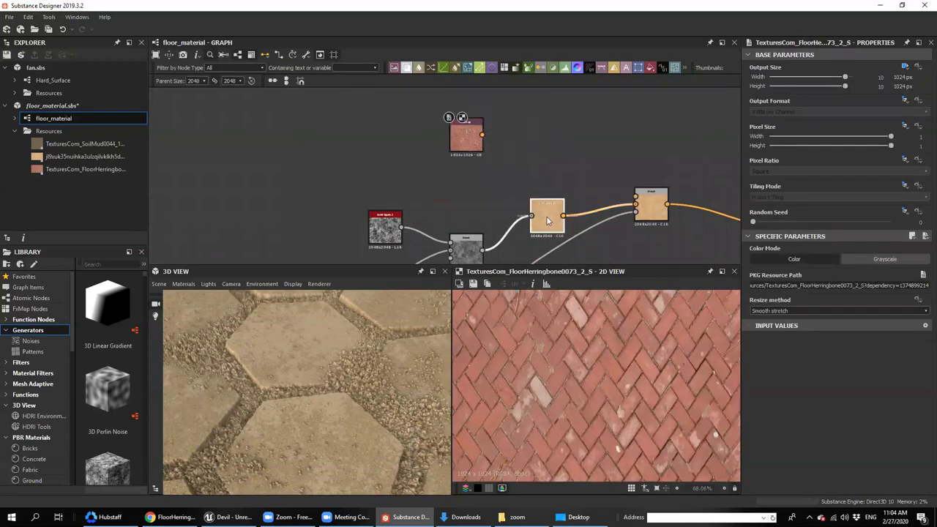
key(ctrl+c)
key(ctrl+v)
click(565, 164)
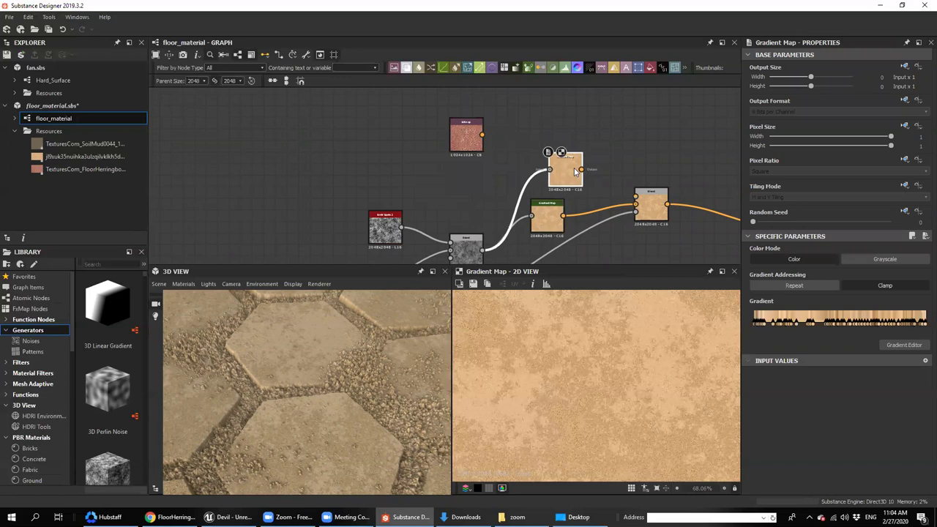
middle_drag(446, 202, 462, 212)
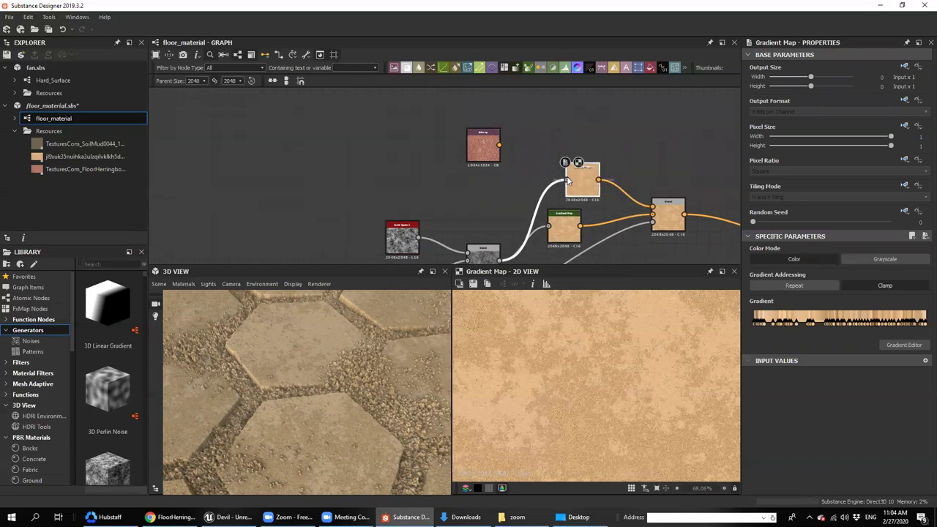
Pick the copied Gradient Map's gradient across the herringbone bricks shown in the 2D view and check the tiles in 3D
scroll(568, 180, up, 4)
double_click(415, 124)
click(595, 208)
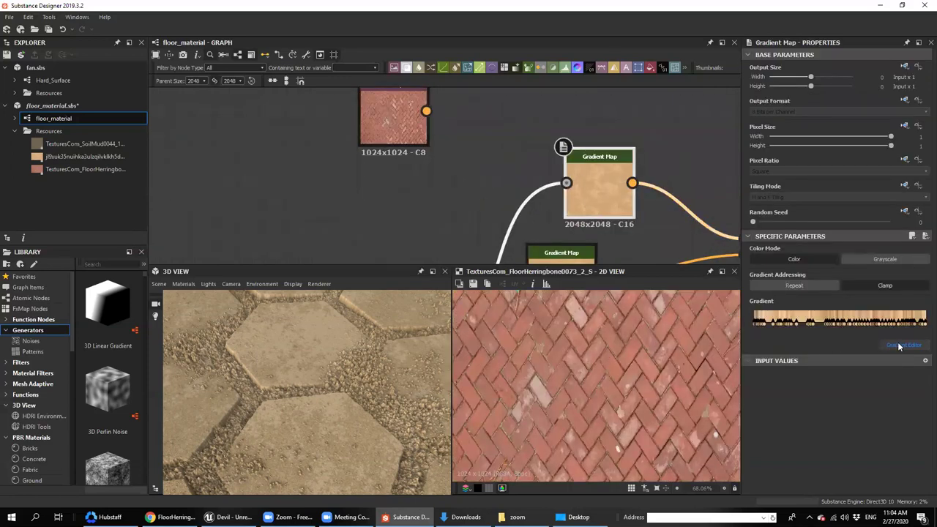
click(900, 345)
click(542, 394)
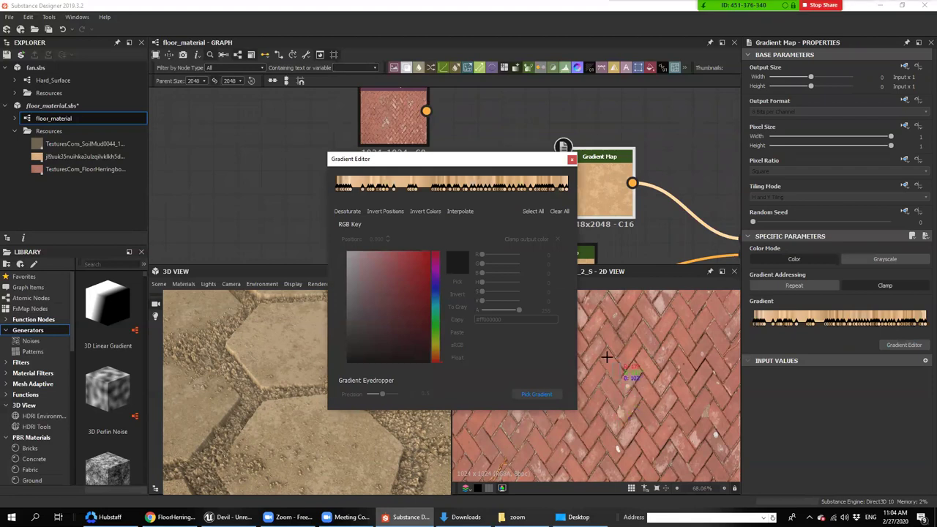
drag(616, 372, 617, 374)
click(537, 394)
drag(696, 315, 596, 407)
scroll(260, 421, down, 5)
mouse_move(260, 421)
mouse_down()
mouse_move(268, 418)
mouse_move(249, 437)
mouse_move(258, 405)
mouse_up()
scroll(249, 437, up, 6)
click(572, 160)
mouse_move(332, 370)
mouse_down()
mouse_move(345, 355)
mouse_move(324, 369)
mouse_move(326, 402)
mouse_move(346, 377)
mouse_move(332, 381)
mouse_up()
scroll(322, 401, up, 5)
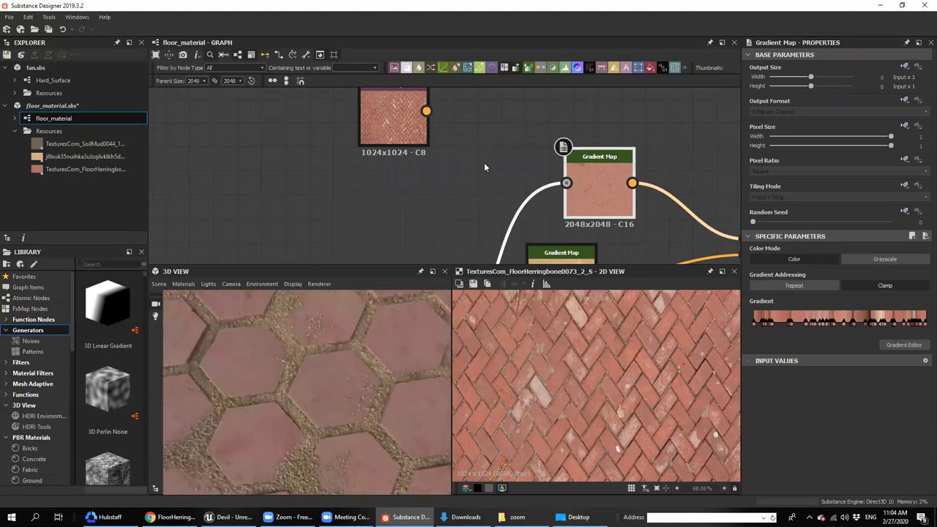
Add a Grunge Map 001 node in the space between the Med Details frame and the colour nodes
scroll(484, 168, down, 3)
middle_drag(484, 168, 515, 177)
drag(483, 151, 447, 131)
middle_drag(484, 203, 591, 110)
scroll(556, 133, down, 4)
middle_drag(527, 152, 527, 190)
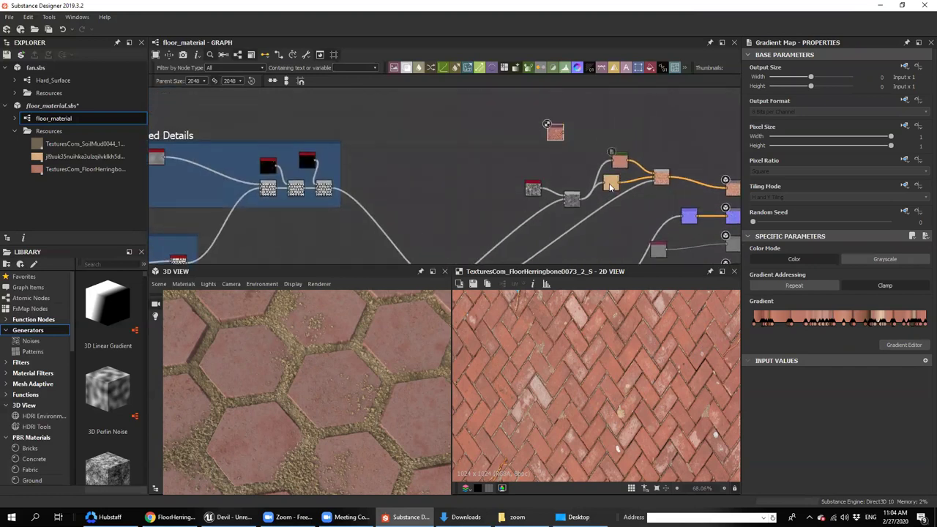
middle_drag(544, 133, 555, 158)
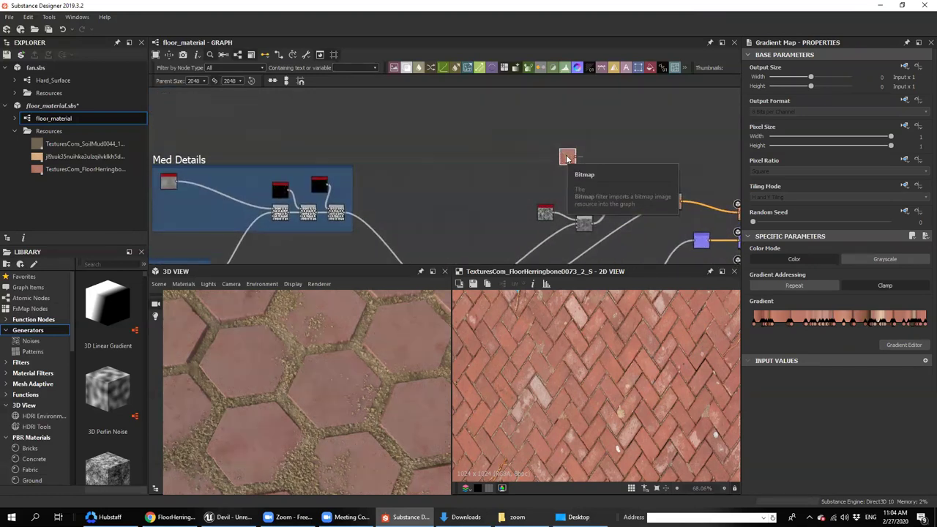
middle_drag(451, 163, 458, 151)
key(space)
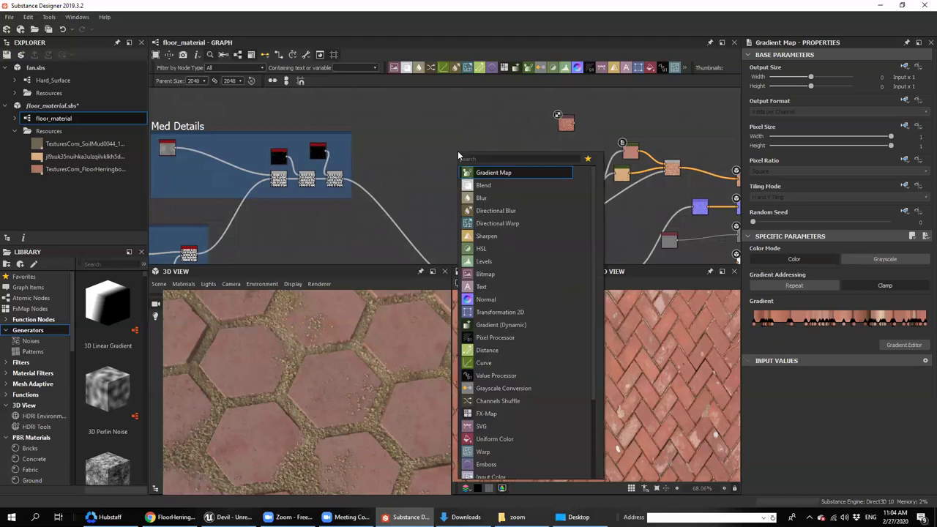
text(grun)
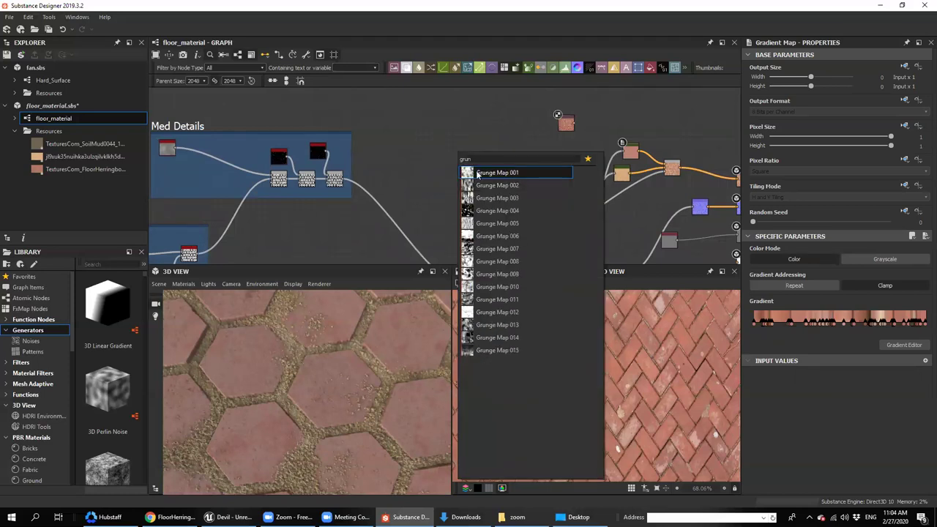
click(476, 175)
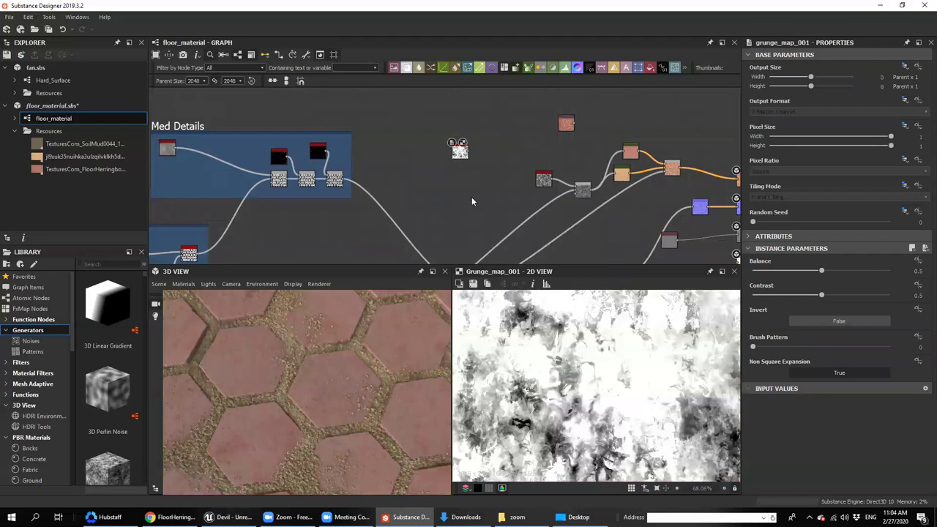
Add a Directional Warp node beside Grunge Map 001 and connect the grunge output to its main input
key(space)
text(dir)
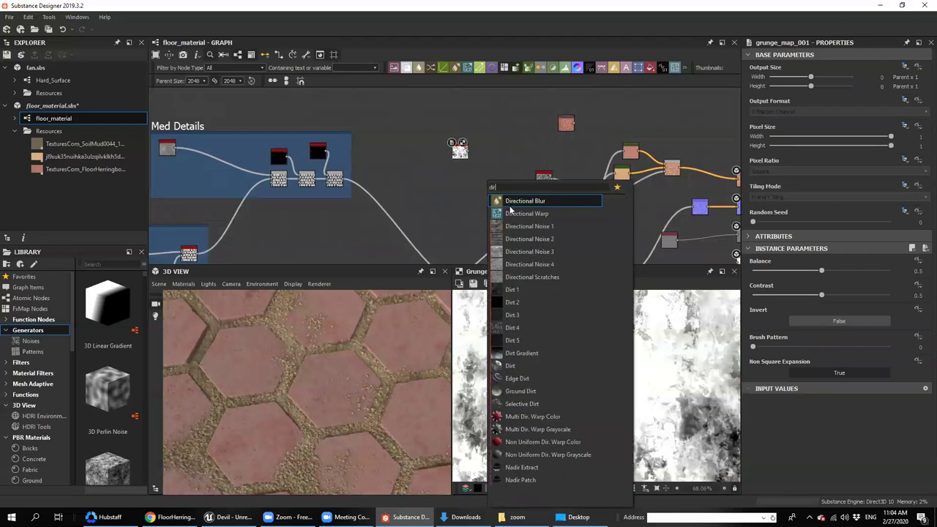
click(512, 213)
scroll(459, 136, up, 4)
drag(460, 158, 448, 192)
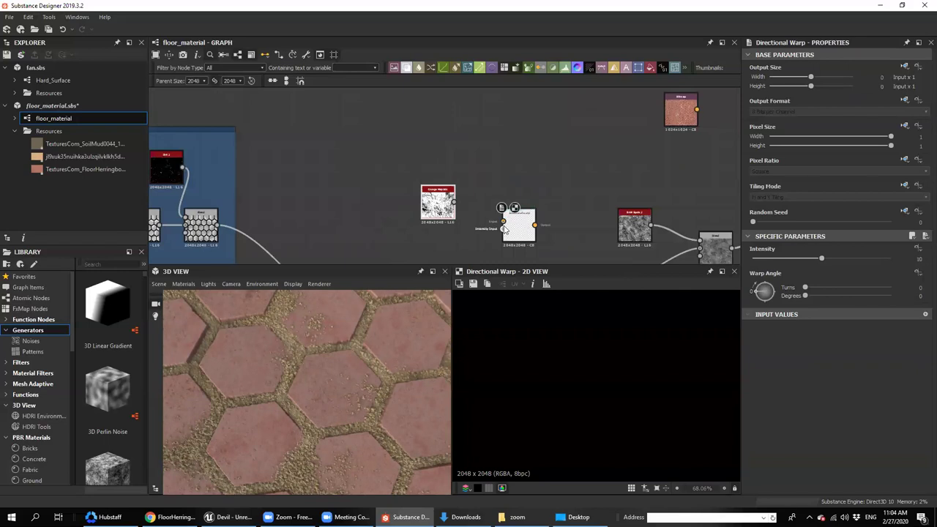
click(422, 190)
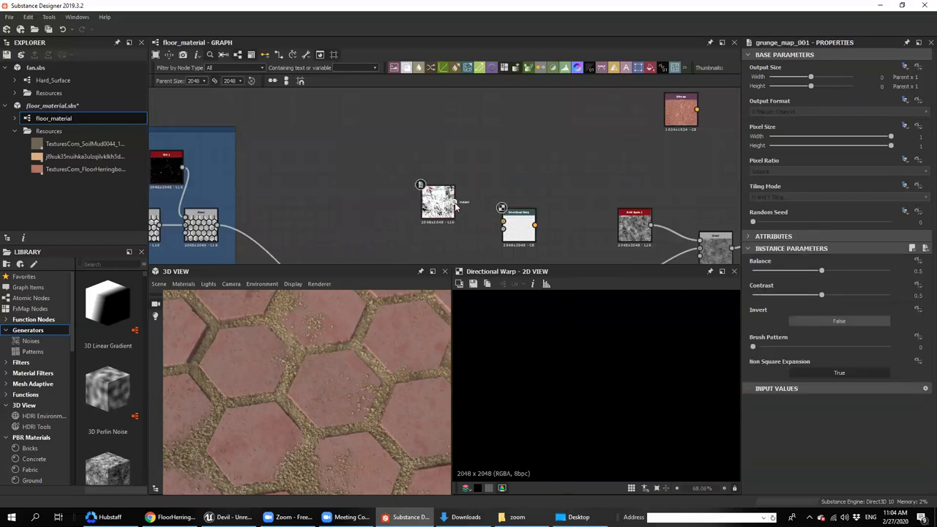
drag(454, 202, 504, 220)
Connect the last Blend in the Med Details frame to the Directional Warp's Intensity Input
middle_drag(505, 233, 554, 147)
scroll(355, 187, down, 4)
middle_drag(354, 187, 408, 49)
scroll(338, 165, up, 3)
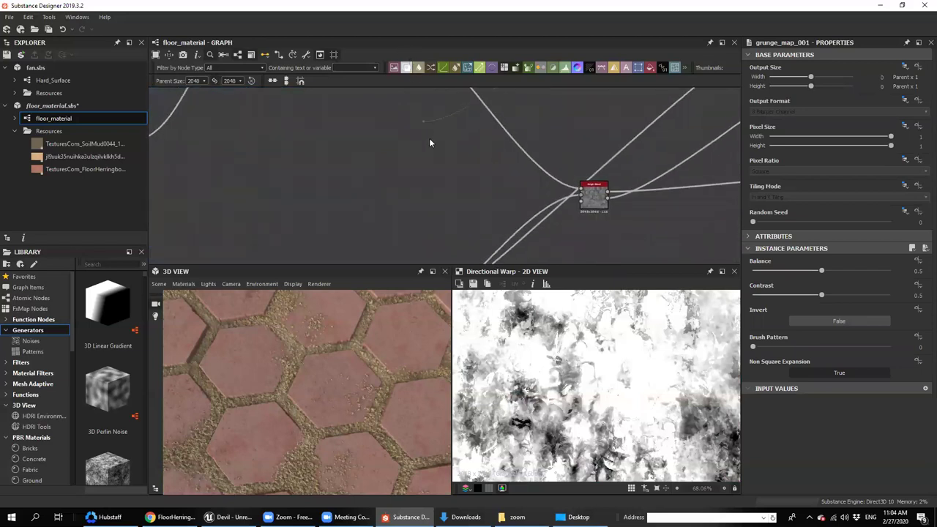
middle_drag(429, 139, 437, 315)
scroll(433, 143, up, 3)
click(376, 129)
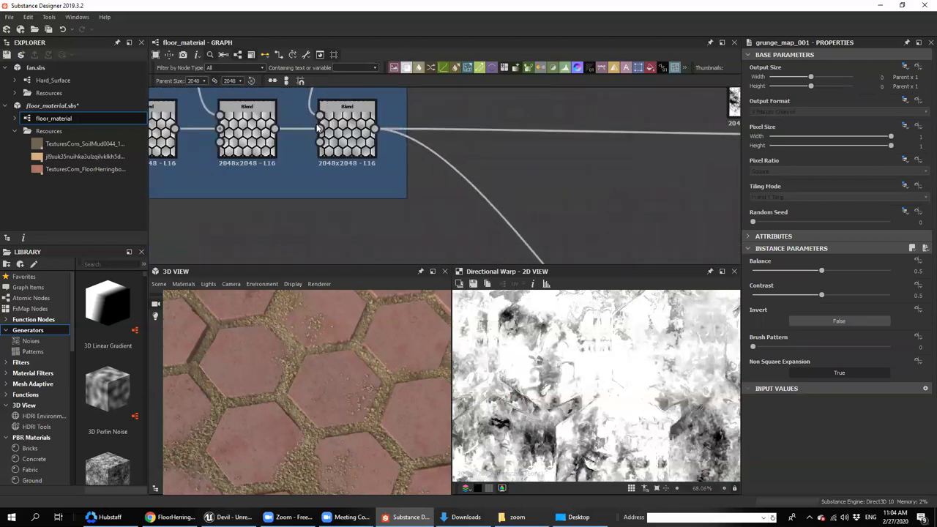
scroll(317, 128, down, 4)
scroll(565, 189, up, 4)
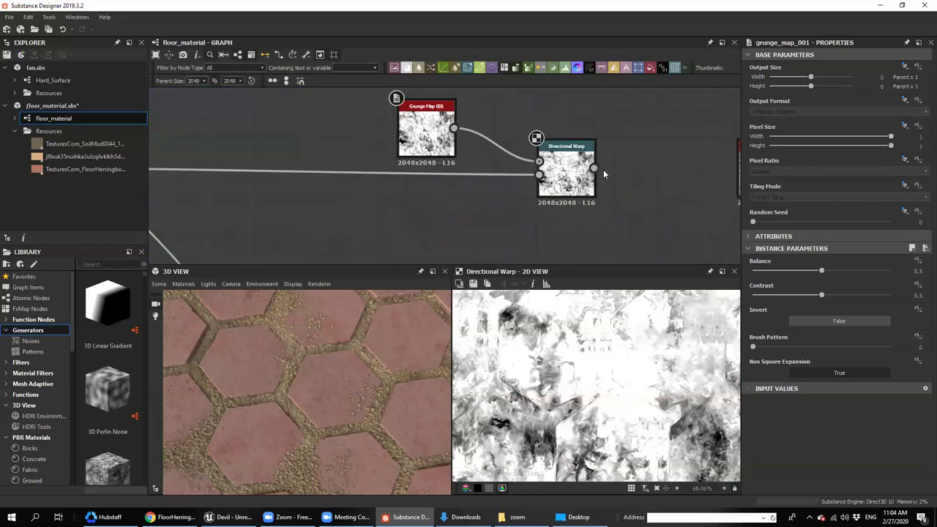
Raise the Directional Warp's intensity to 100, compare the hexagonal pattern in 2D, and settle on 73.94
double_click(576, 165)
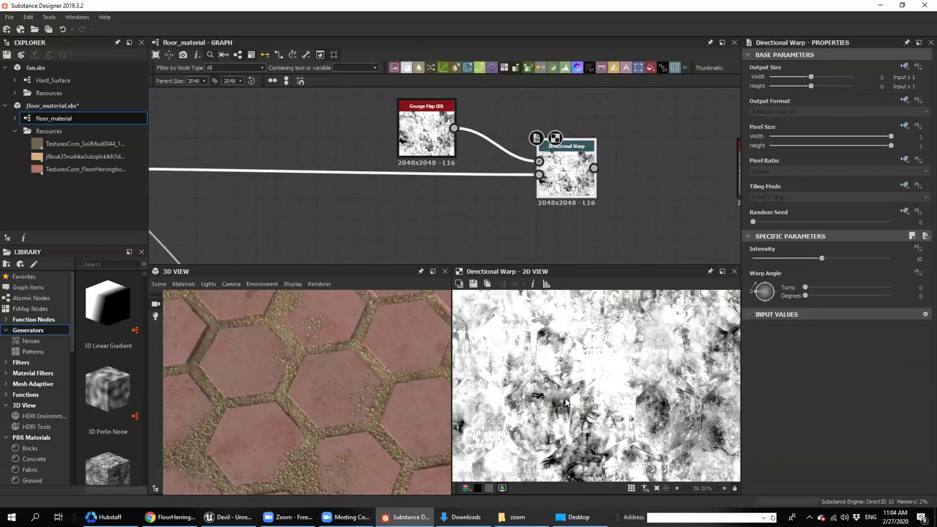
drag(229, 355, 381, 355)
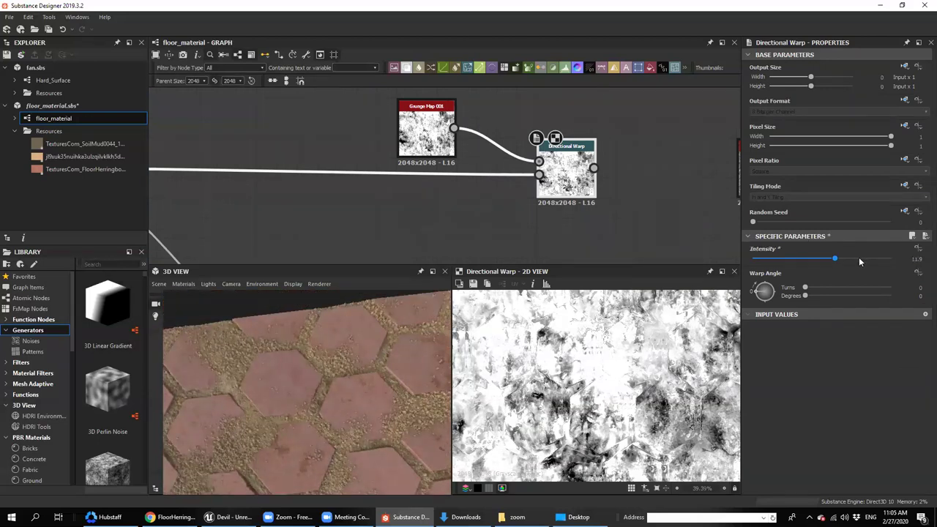
drag(859, 261, 901, 270)
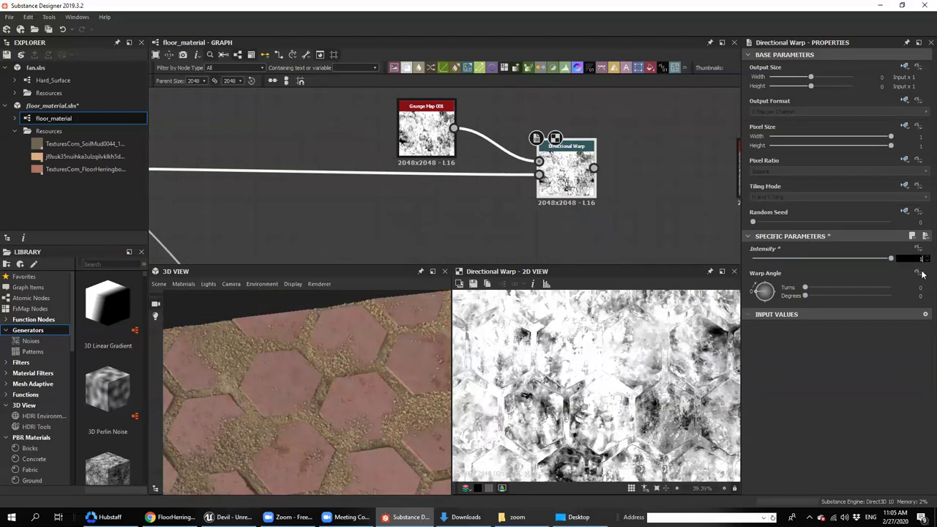
key(Return)
scroll(623, 378, down, 3)
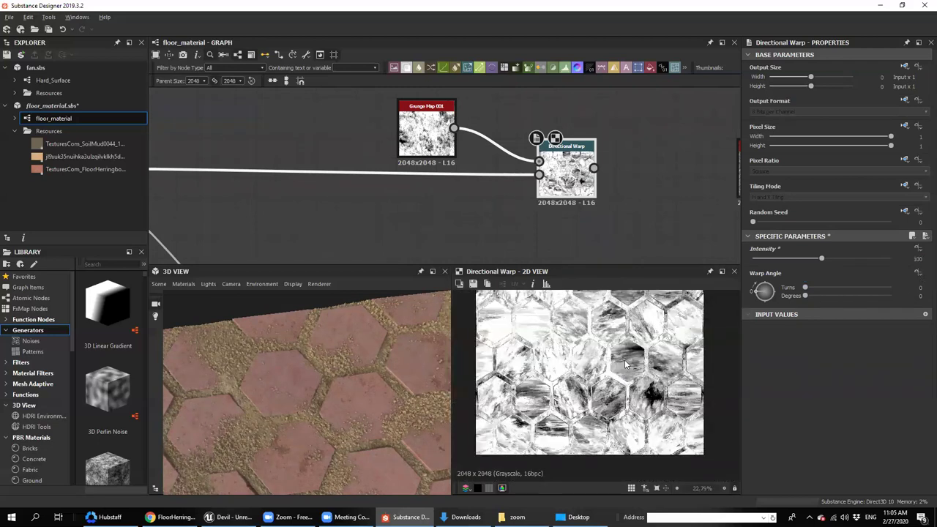
scroll(579, 378, up, 3)
drag(821, 259, 803, 260)
Insert a Blend node after the brick-red Gradient Map and connect the Directional Warp to its Opacity input
scroll(459, 210, down, 4)
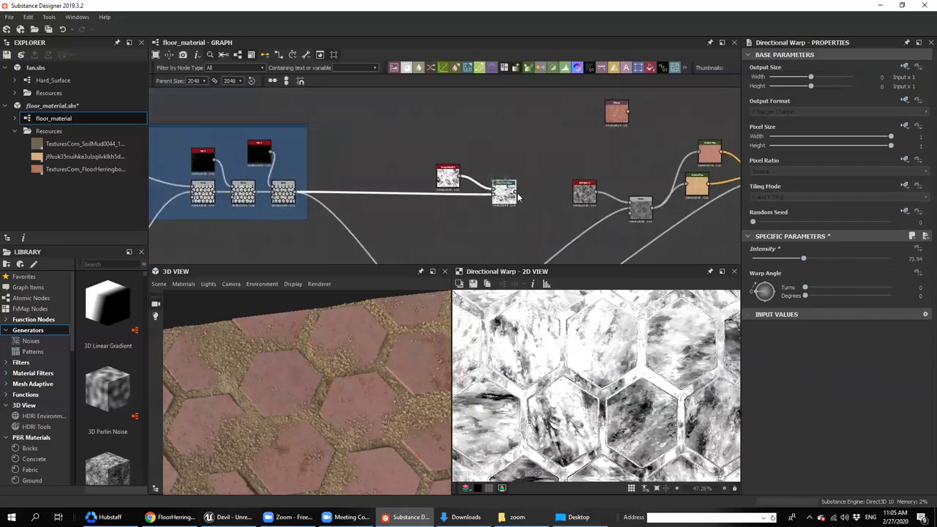
middle_drag(505, 192, 424, 199)
middle_drag(619, 165, 574, 187)
scroll(574, 187, up, 3)
drag(575, 187, 556, 178)
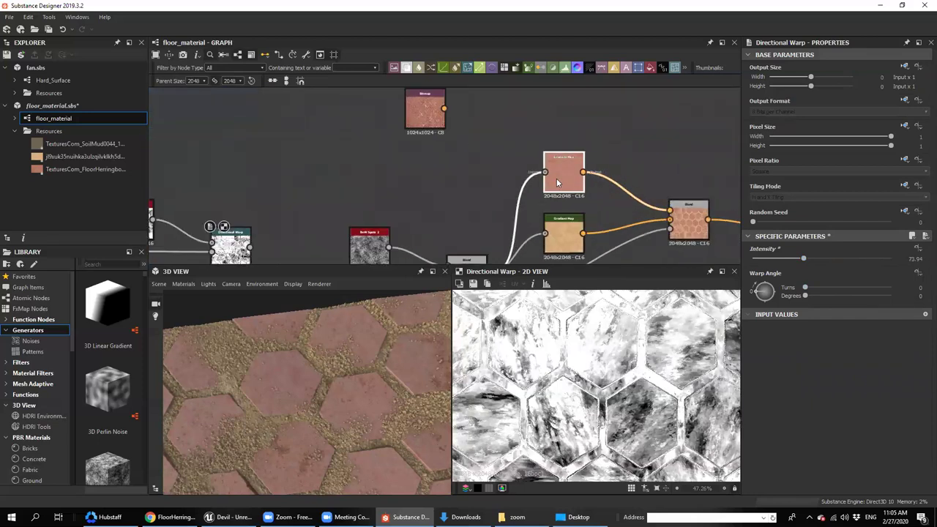
key(space)
text(b)
click(586, 200)
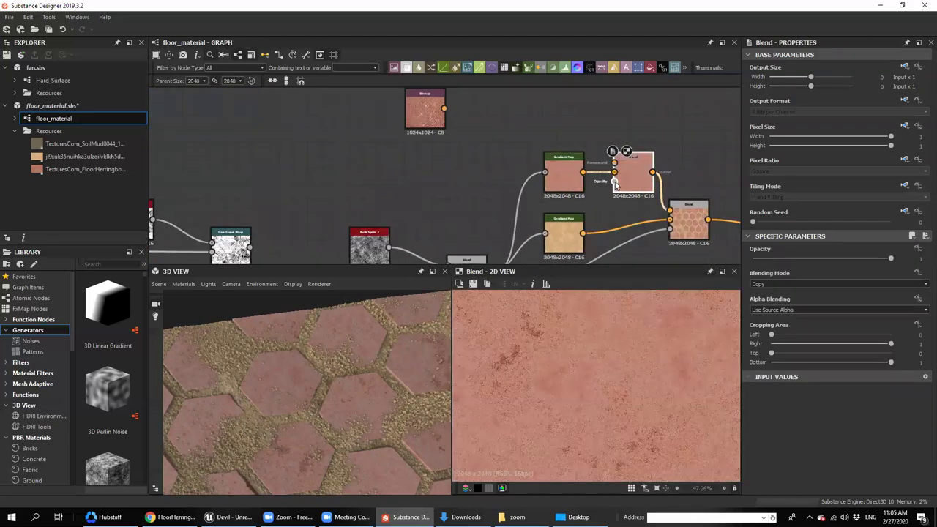
drag(532, 180, 249, 248)
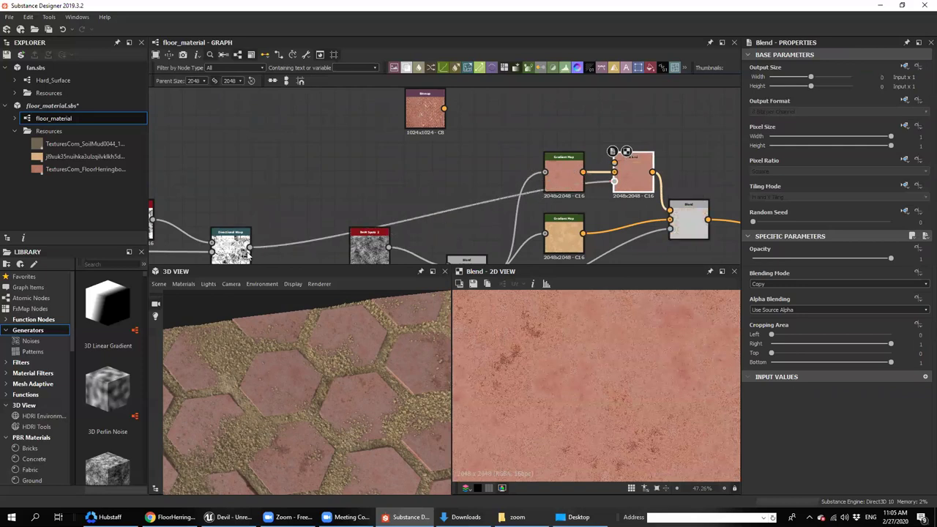
Duplicate the brick-red Gradient Map and place the copy above the original, beside the herringbone bitmap
middle_drag(552, 114, 531, 161)
click(548, 218)
key(ctrl+c)
key(ctrl+v)
drag(453, 186, 520, 163)
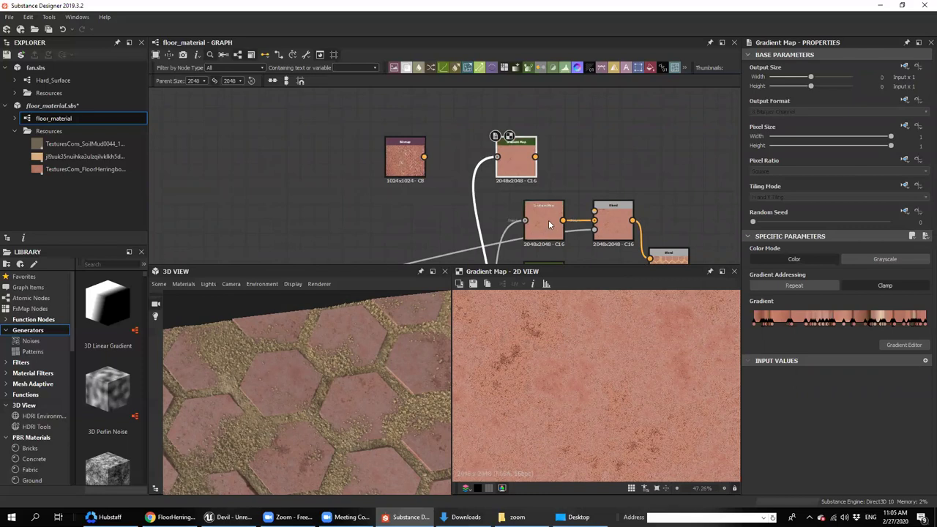
Try an HSL node in place of the duplicated Gradient Map, wired between the brick-red Gradient Map and the Blend
key(ctrl+z)
key(ctrl+z)
drag(546, 218, 490, 210)
click(522, 141)
key(space)
text(h)
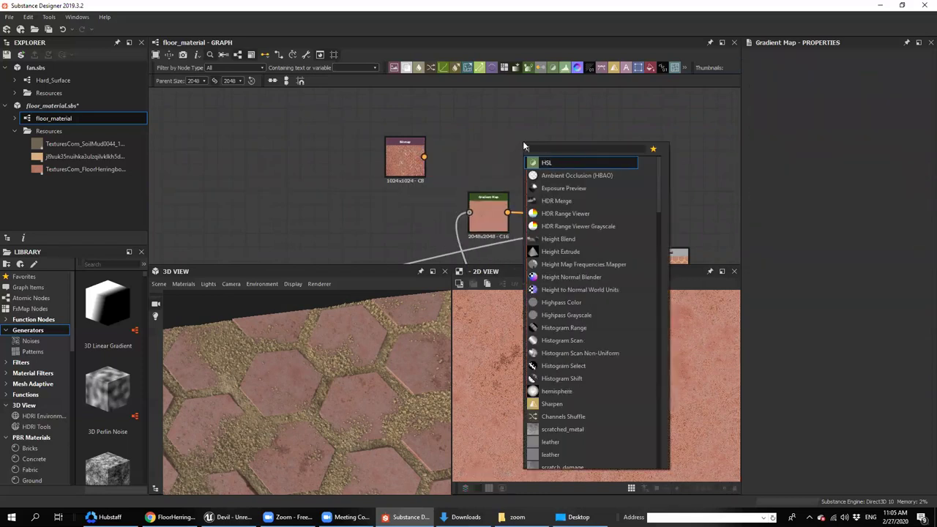
click(545, 163)
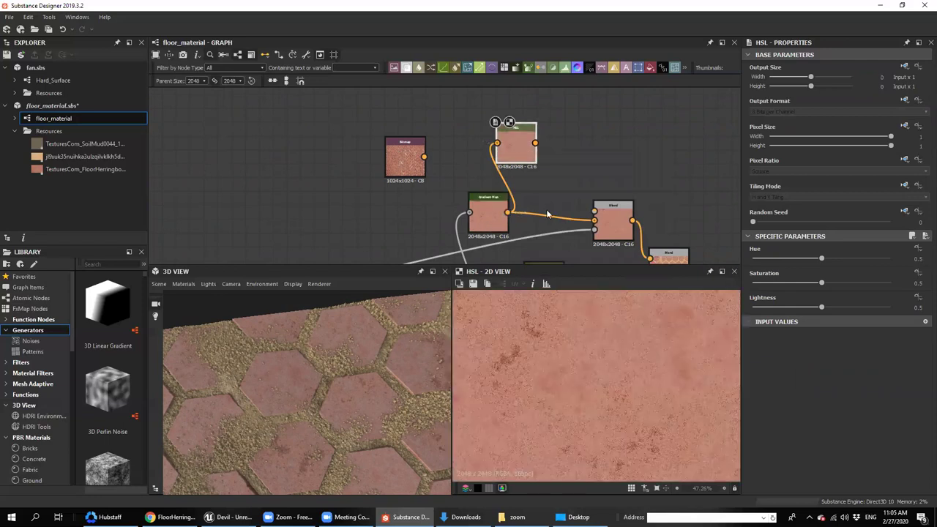
drag(609, 215, 605, 217)
middle_drag(502, 158, 599, 123)
scroll(599, 123, down, 3)
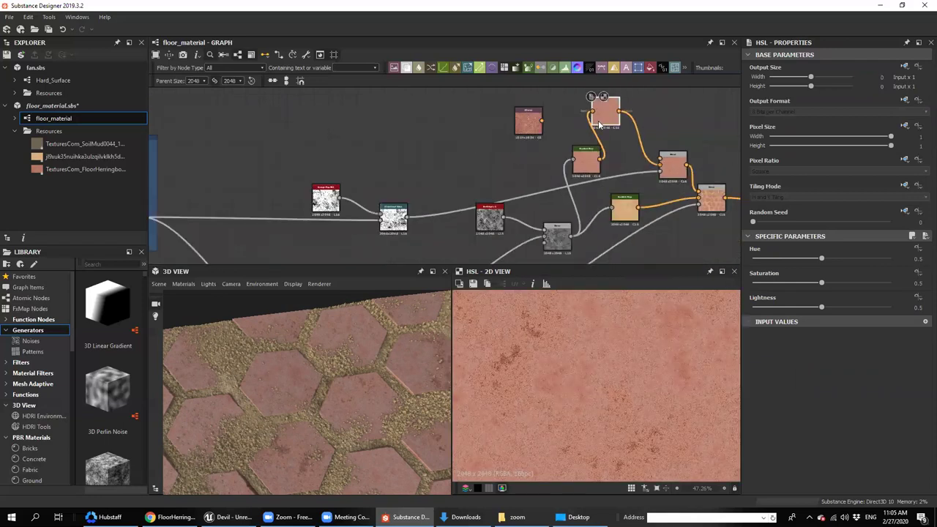
key(Delete)
Duplicate the brick-red Gradient Map, place the copy above the original, and feed it from the Directional Warp's output
click(589, 161)
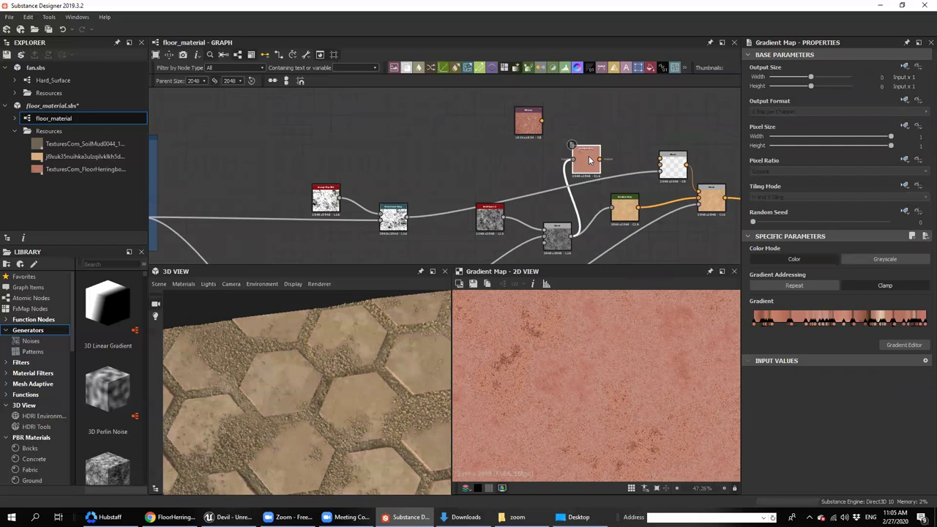
key(ctrl+c)
key(ctrl+v)
drag(439, 180, 620, 129)
scroll(621, 128, up, 3)
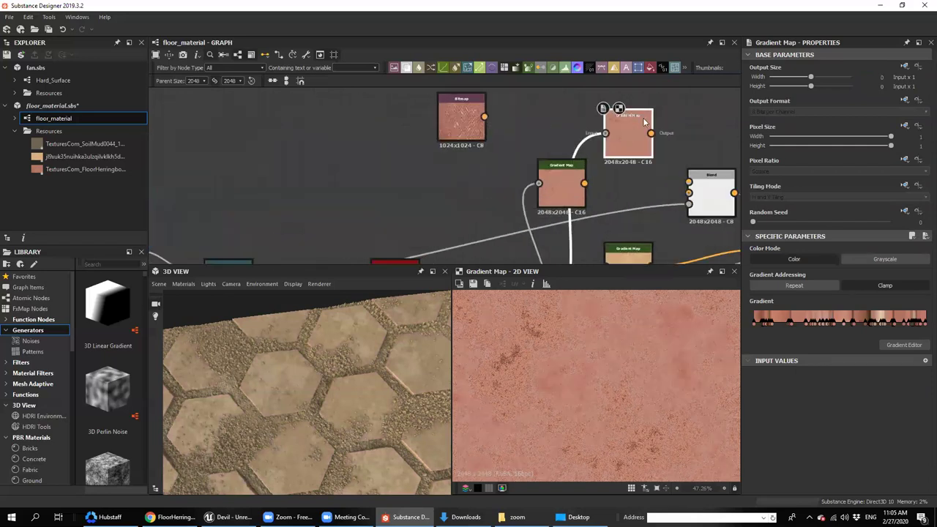
scroll(643, 117, down, 2)
drag(612, 126, 366, 231)
middle_drag(496, 203, 461, 203)
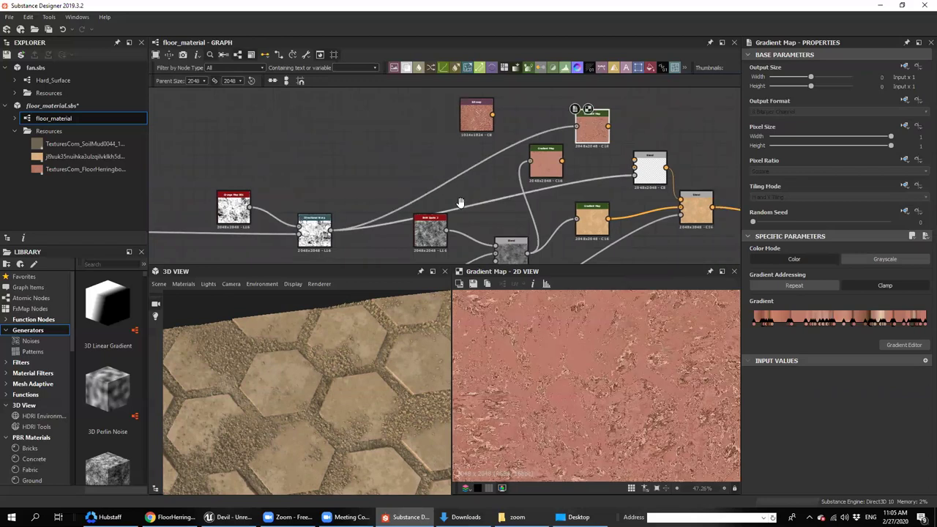
scroll(680, 117, up, 2)
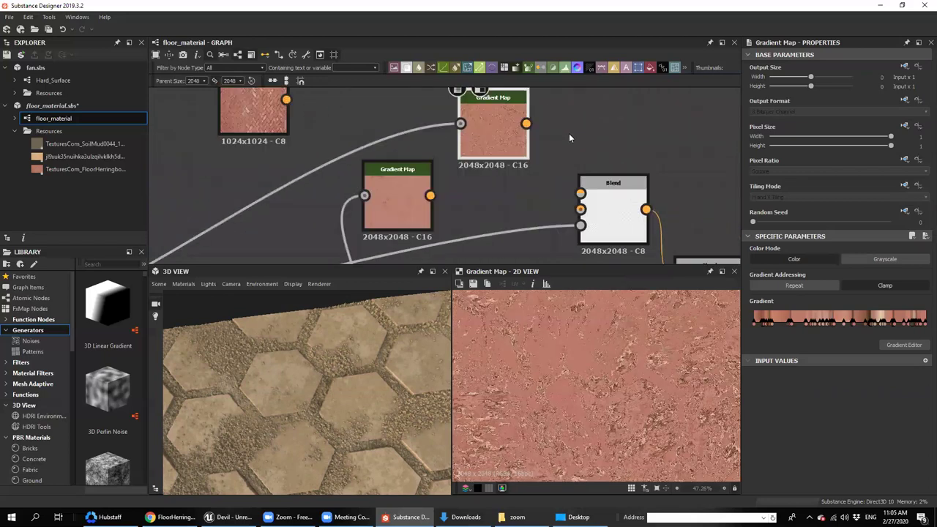
Re-pick the copied Gradient Map's gradient from the bricks in the herringbone bitmap
click(258, 127)
click(468, 142)
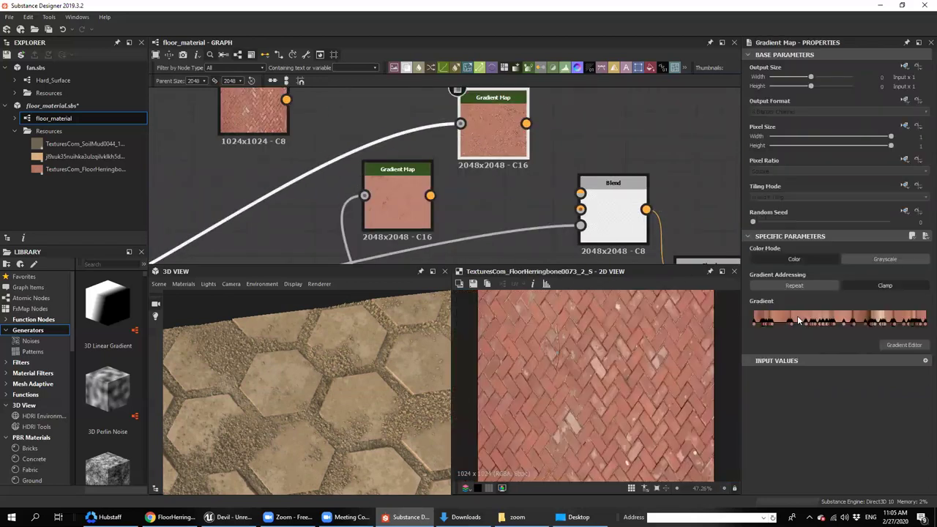
click(903, 346)
click(536, 394)
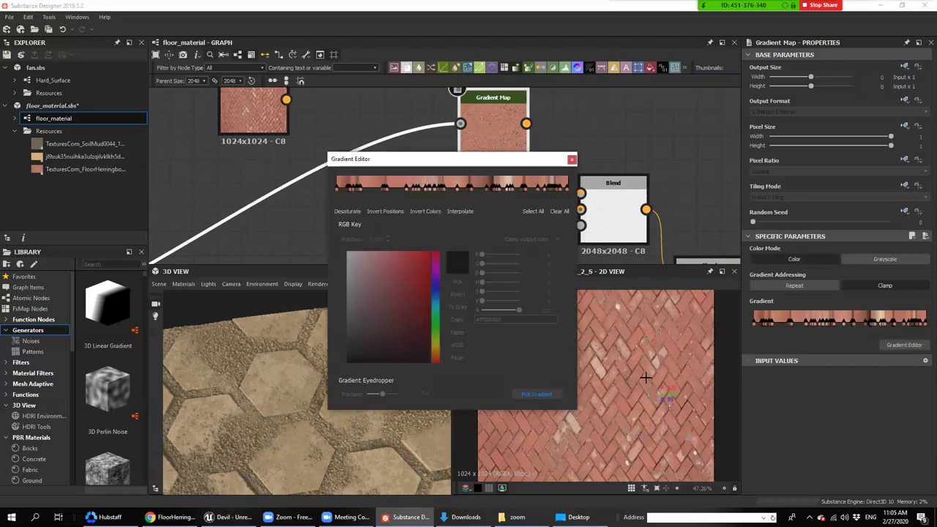
drag(655, 401, 653, 404)
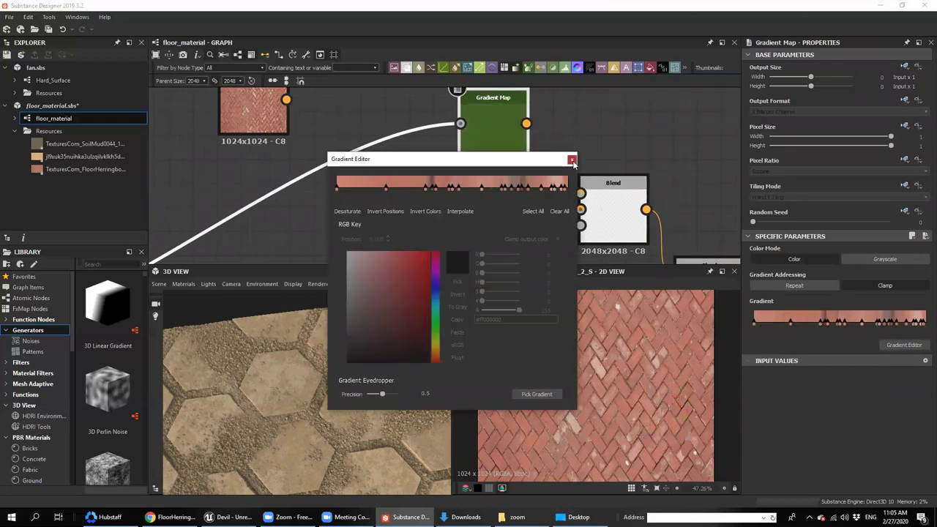
click(572, 159)
Connect the copied Gradient Map to the Blend's Foreground and the original brick-red Gradient Map to its Background
drag(431, 195, 580, 209)
click(597, 209)
drag(294, 390, 293, 423)
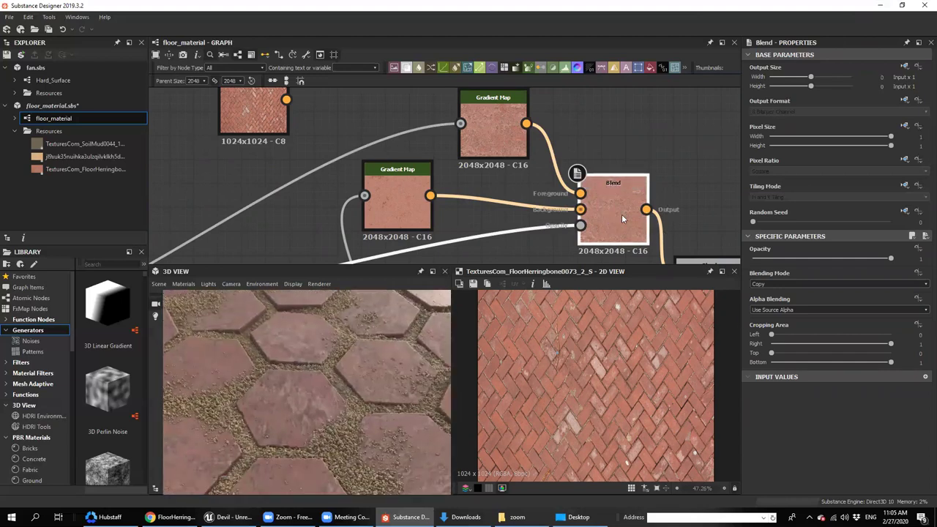
Set the brick Blend's opacity to 0.77 and check the tiles in the 3D view
drag(859, 257, 808, 262)
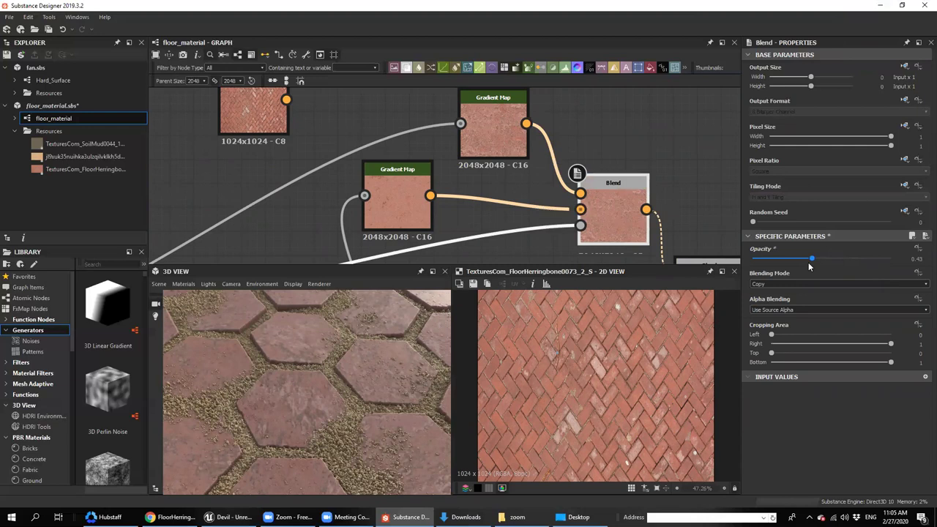
click(859, 260)
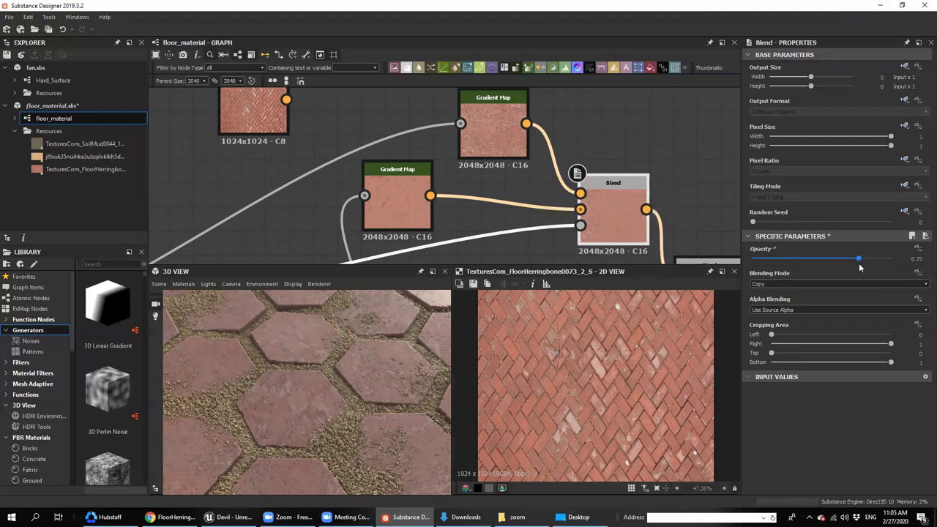
scroll(515, 238, down, 2)
drag(387, 388, 389, 376)
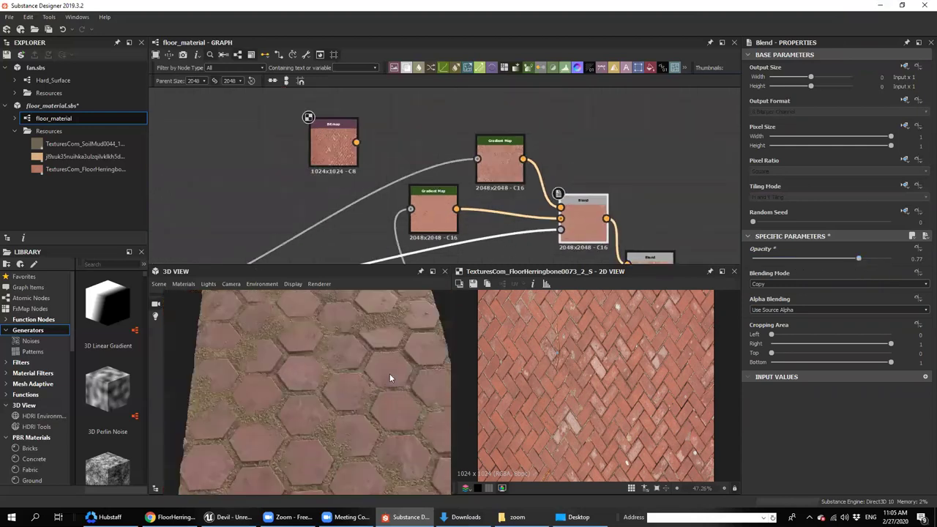
scroll(445, 157, down, 3)
scroll(313, 385, up, 3)
middle_drag(466, 193, 439, 203)
scroll(482, 183, up, 3)
Add the TexturesCom_SoilMud0044 bitmap to the graph and compare it with the sand Gradient Map in 2D
click(532, 206)
scroll(442, 196, down, 4)
scroll(422, 197, down, 4)
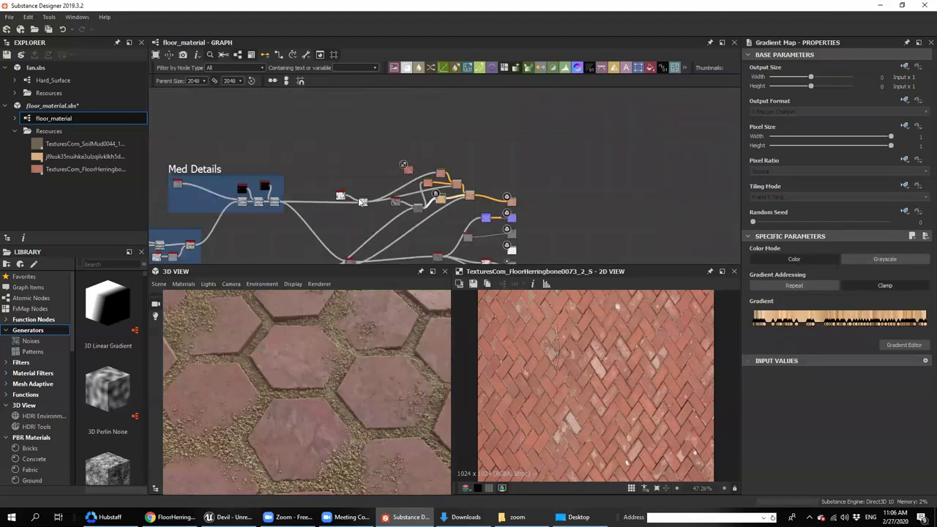
scroll(410, 198, up, 4)
scroll(442, 190, down, 1)
drag(73, 144, 358, 145)
scroll(388, 150, up, 3)
double_click(555, 231)
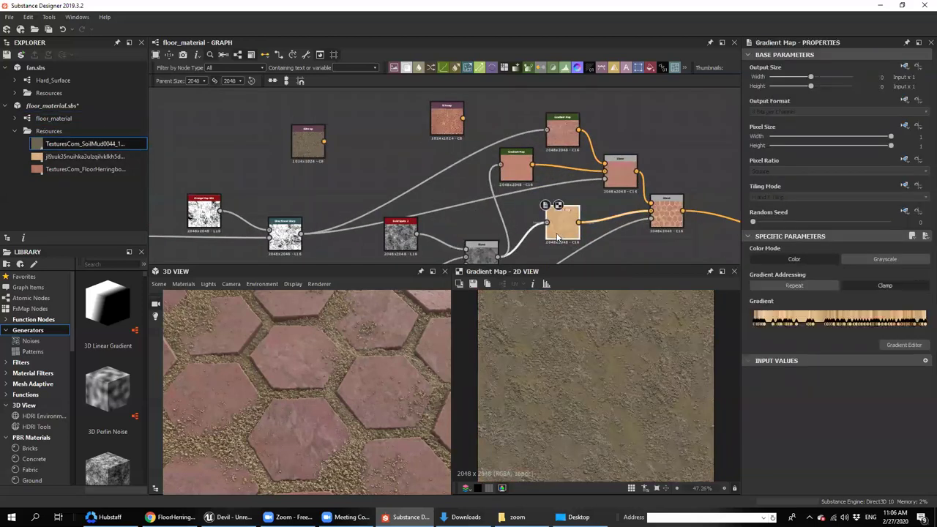
click(307, 143)
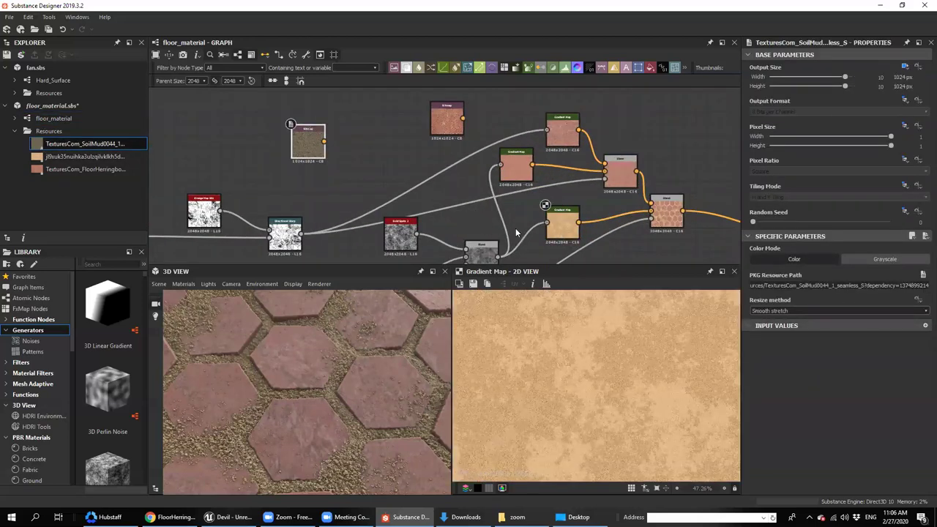
click(558, 229)
double_click(300, 150)
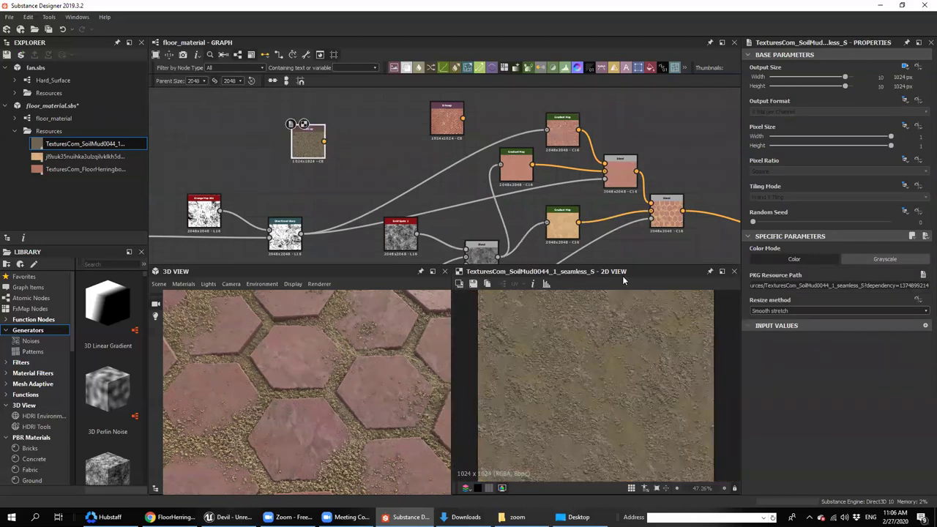
Try re-picking the sand Gradient Map's gradient from the soil mud bitmap, sampling several strokes and inspecting the floor in 3D
click(562, 223)
click(904, 344)
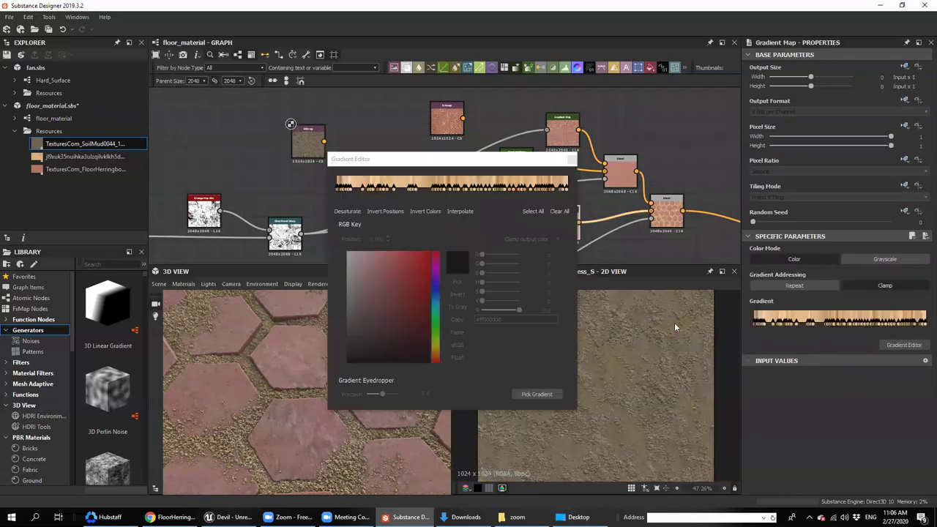
click(526, 395)
drag(706, 306, 617, 392)
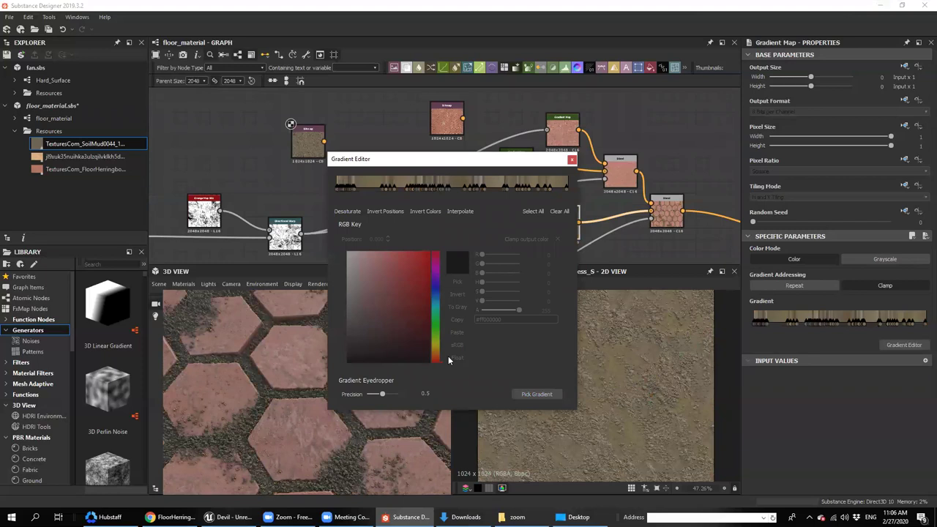
click(526, 394)
drag(607, 330, 598, 350)
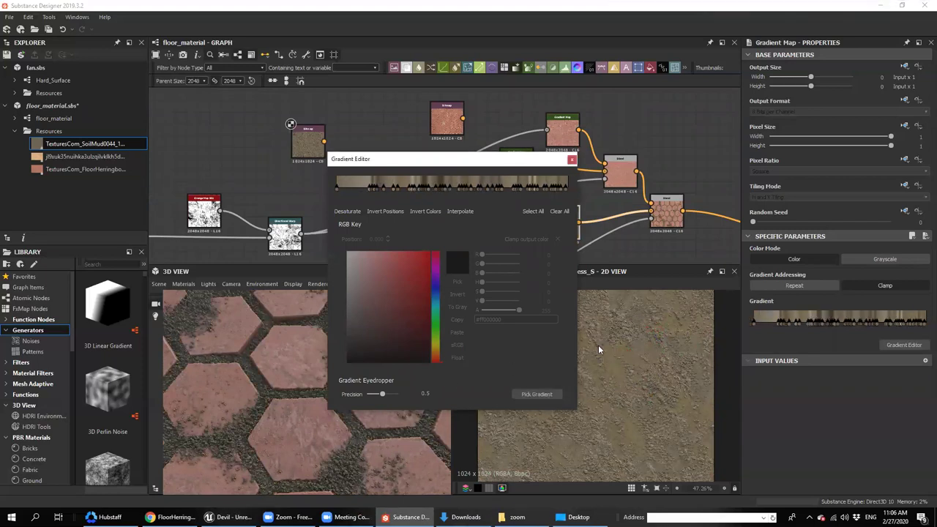
click(527, 394)
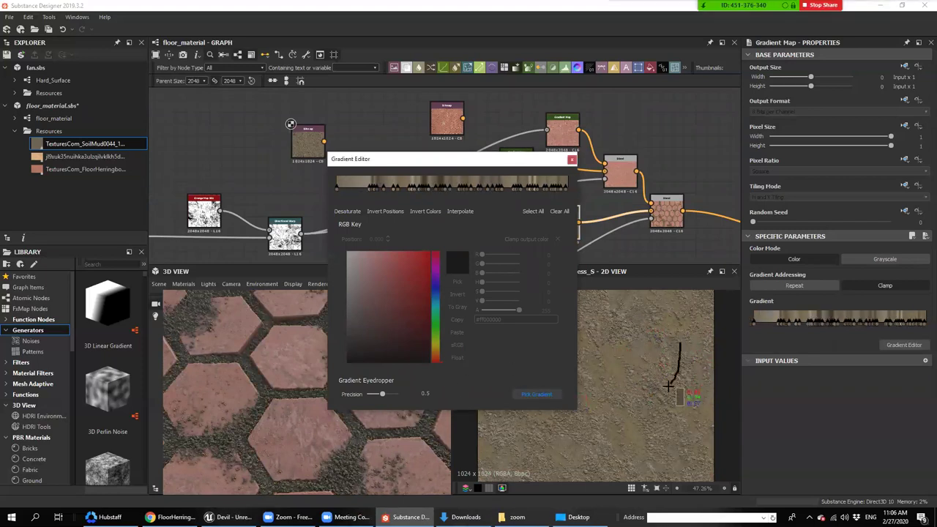
drag(669, 386, 669, 387)
click(573, 160)
drag(312, 381, 278, 361)
scroll(323, 369, down, 6)
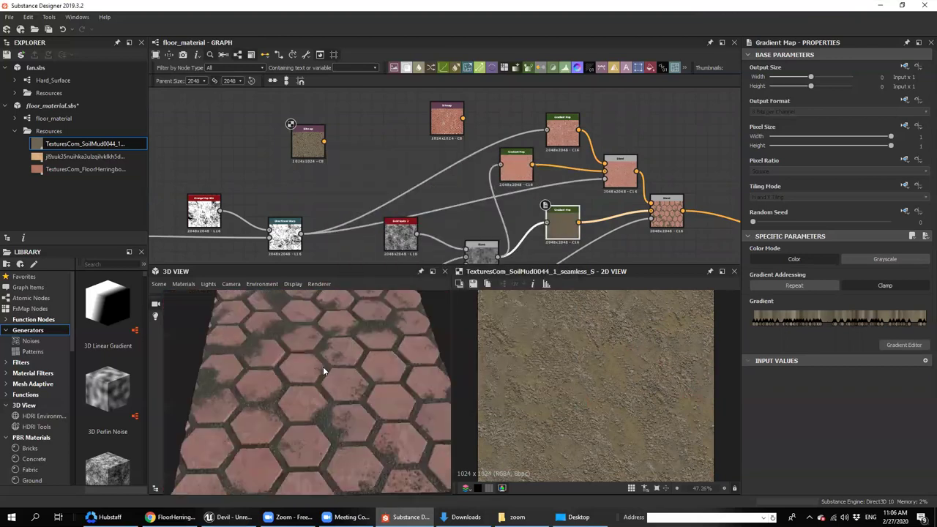
scroll(329, 385, up, 8)
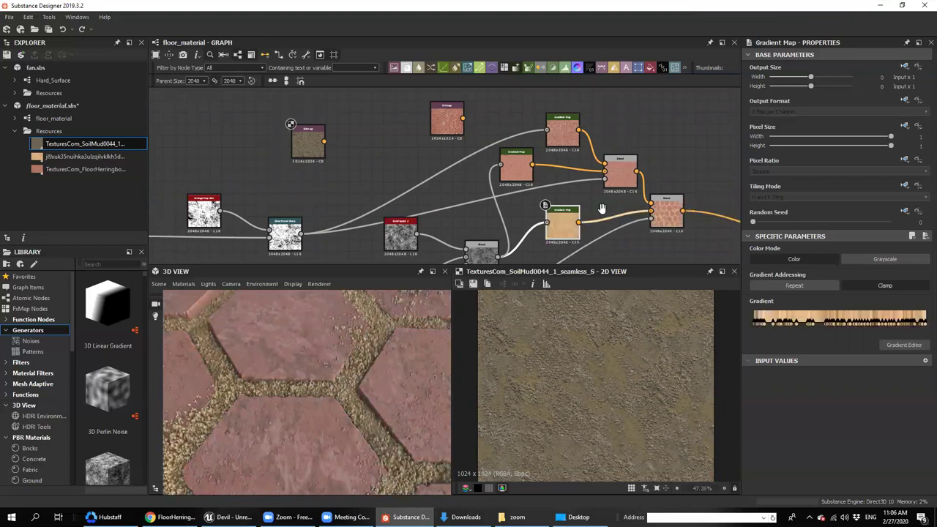
Duplicate the sand Gradient Map and place the copy just below the original
middle_drag(574, 229, 536, 209)
key(ctrl+v)
drag(449, 182, 506, 242)
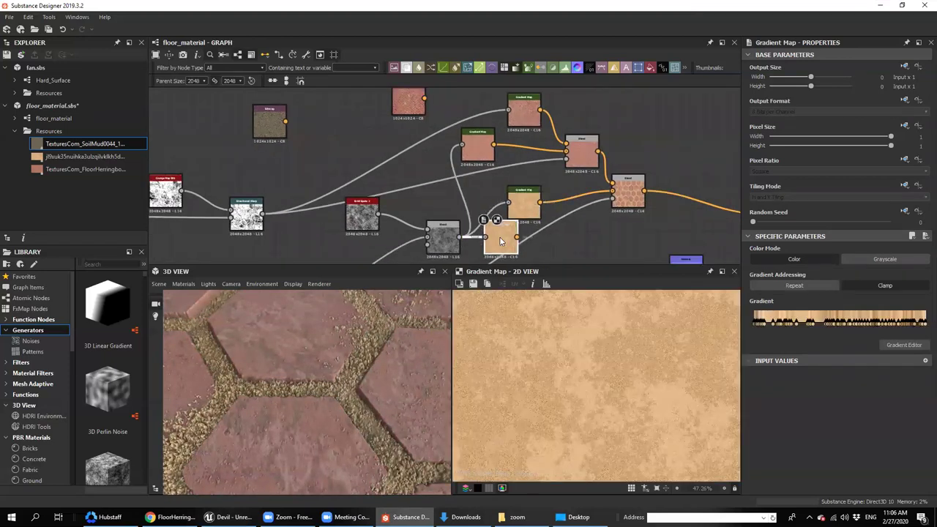
middle_drag(506, 242, 526, 198)
Pick the copied sand Gradient Map's gradient from the soil mud bitmap and move the node clear of the original
click(293, 93)
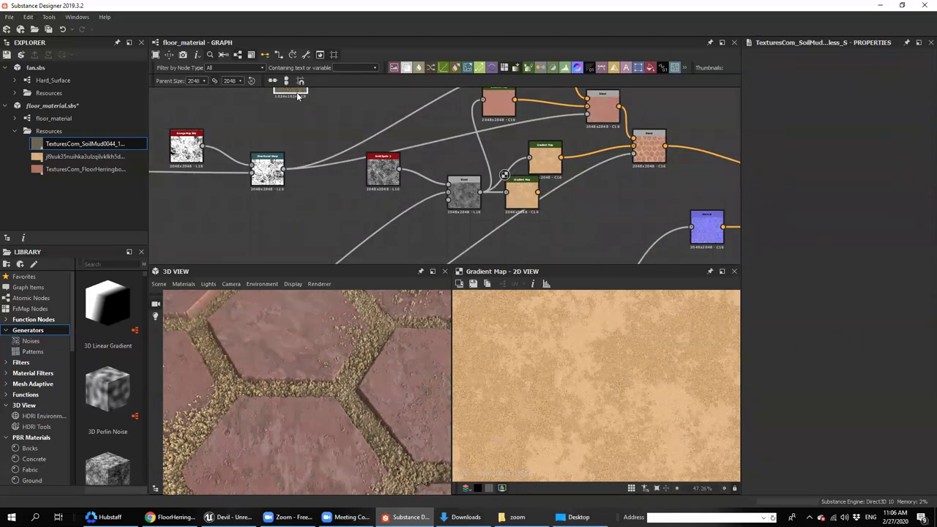
middle_drag(296, 108, 299, 131)
double_click(295, 105)
click(524, 216)
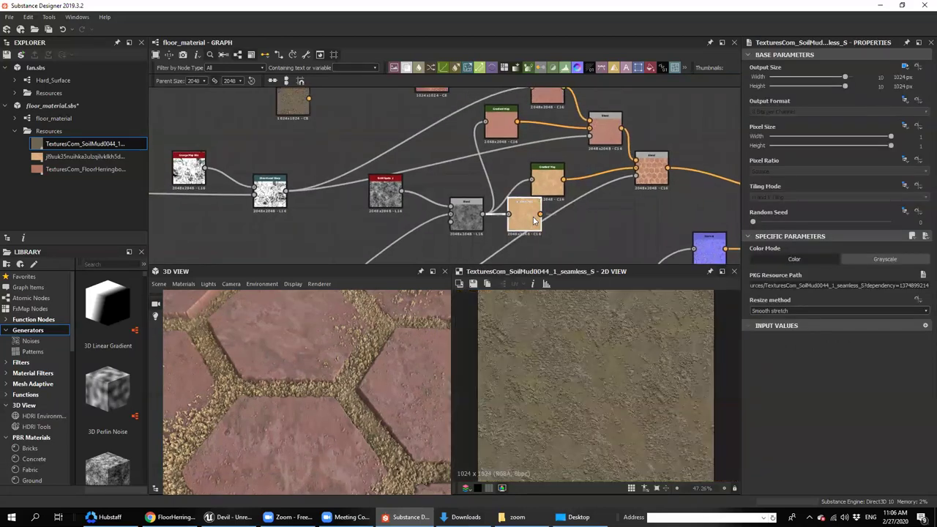
click(904, 345)
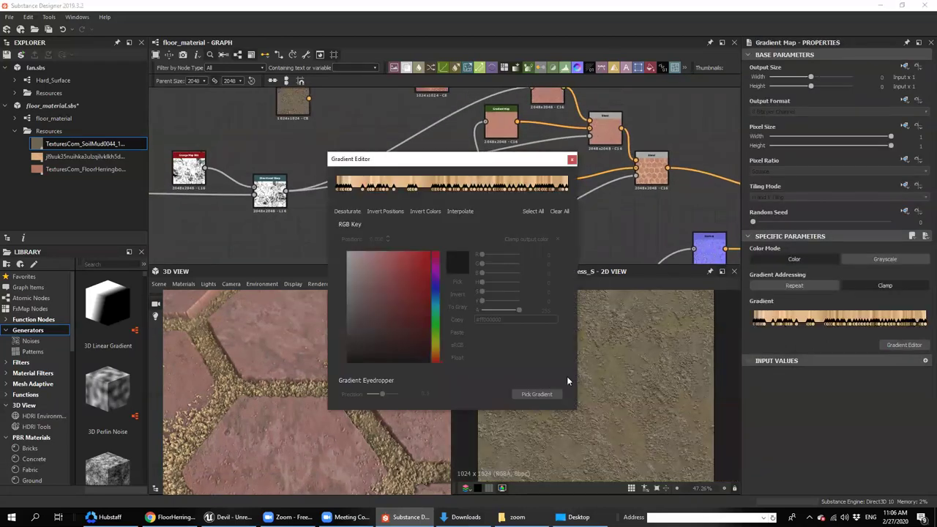
click(537, 394)
drag(639, 313, 641, 376)
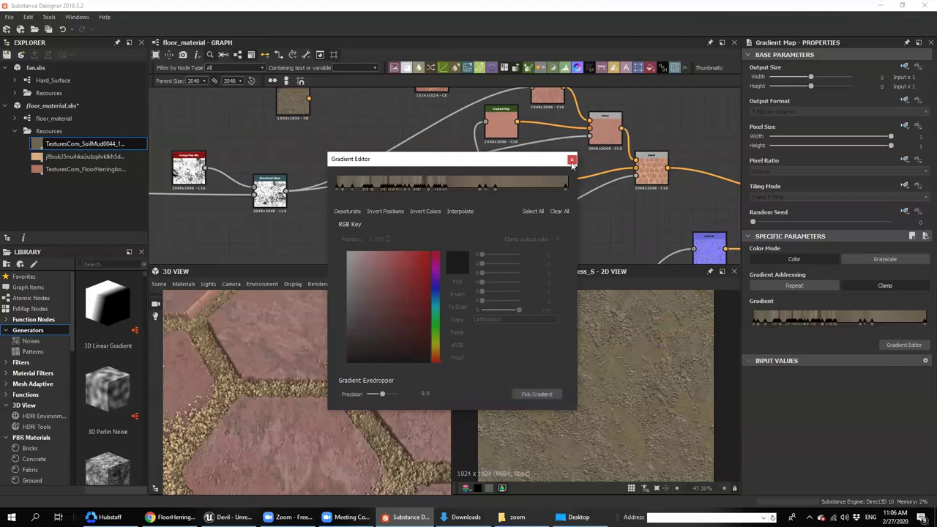
click(571, 159)
drag(538, 199, 538, 220)
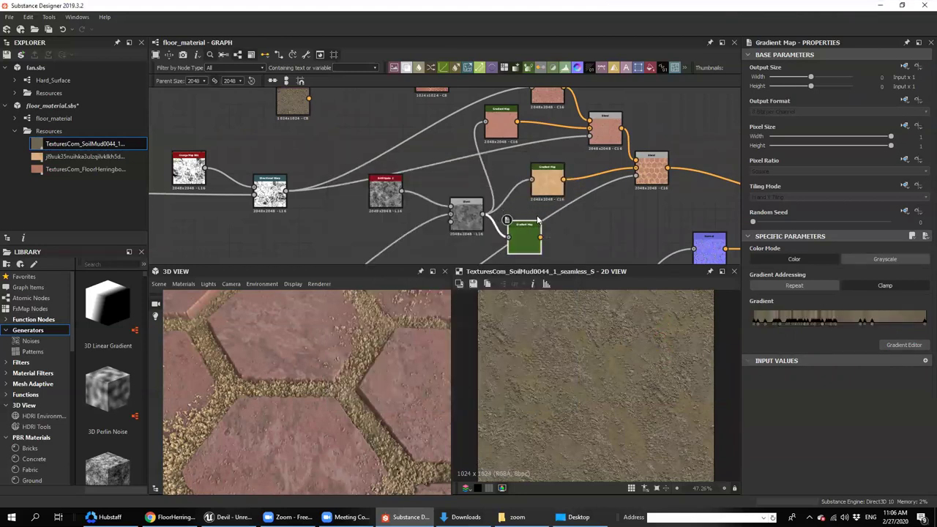
Insert a Blend after the sand Gradient Map and connect the soil-coloured Gradient Map to its Foreground
drag(645, 172, 681, 172)
click(554, 183)
key(space)
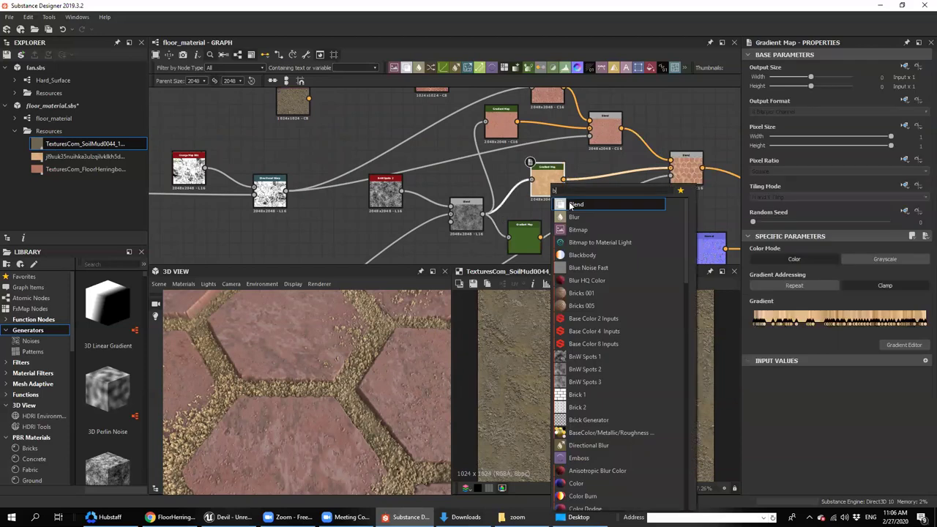
click(570, 204)
drag(540, 237, 590, 178)
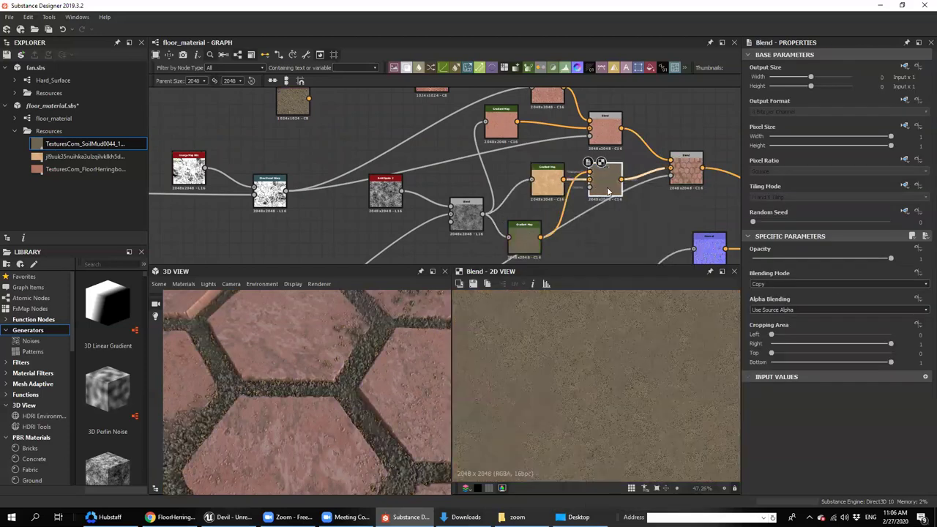
Set the opacity of the Blend mixing sand and soil colours to 0.6
drag(840, 259, 833, 258)
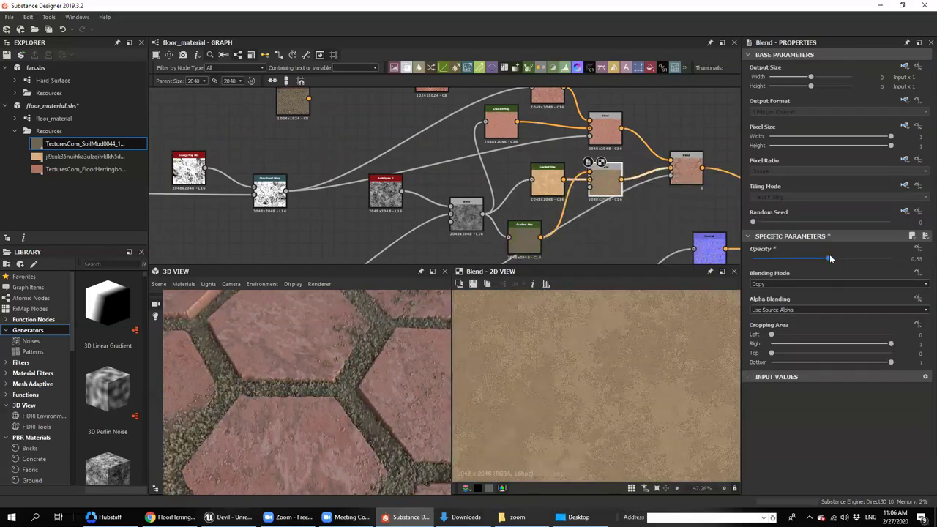
scroll(384, 348, down, 3)
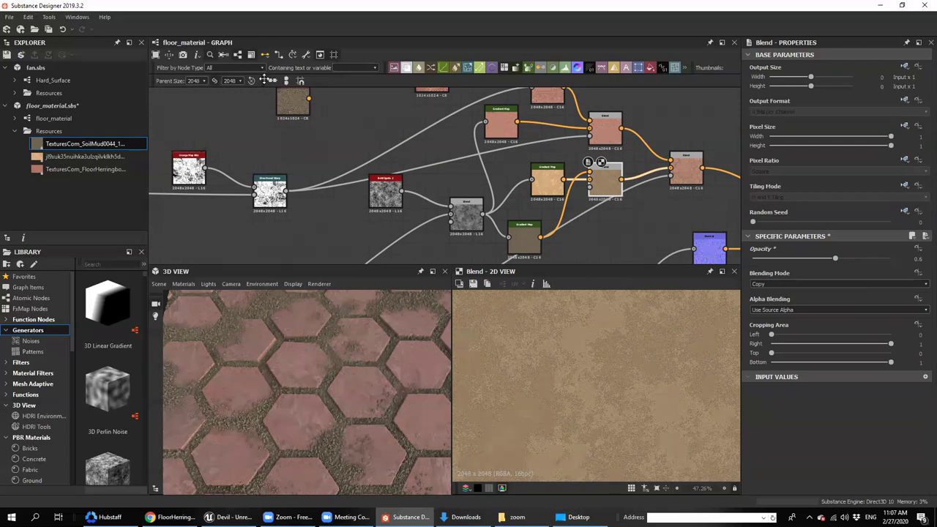
middle_drag(359, 162, 498, 125)
scroll(404, 178, down, 2)
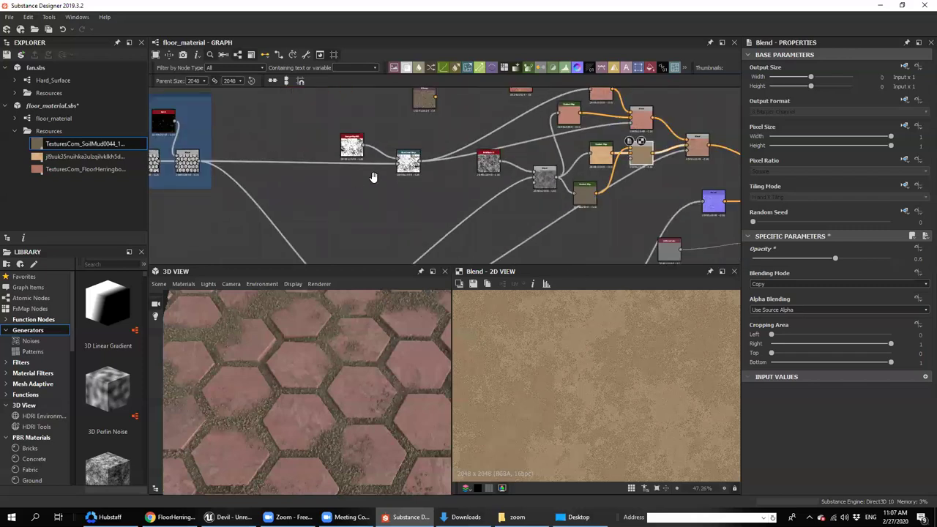
Open the Tile Sampler's parameters at the start of the base mesh chain and set its Scale to 1.23
middle_drag(374, 178, 475, 142)
scroll(343, 157, down, 5)
middle_drag(343, 163, 561, 154)
scroll(326, 161, up, 7)
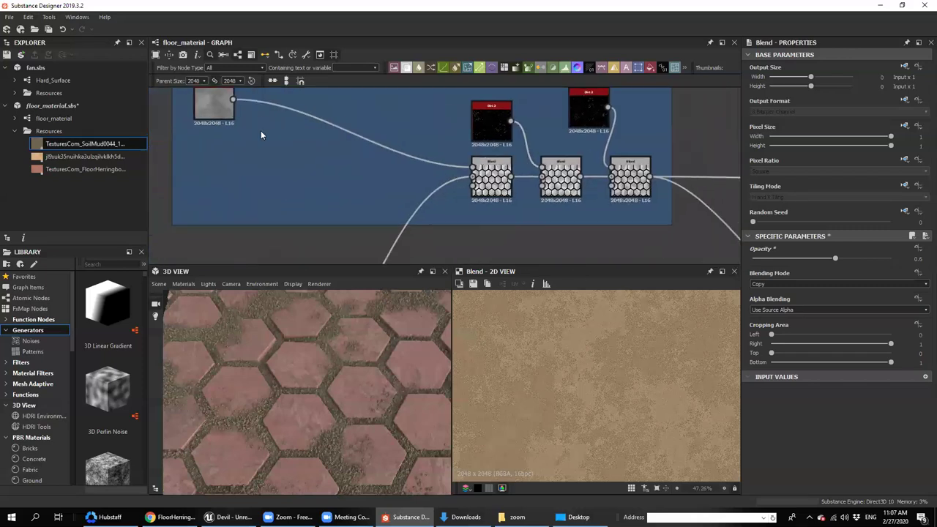
middle_drag(261, 132, 282, 151)
scroll(366, 158, down, 5)
middle_drag(343, 204, 393, 140)
scroll(374, 217, up, 3)
middle_drag(382, 199, 484, 186)
middle_drag(364, 212, 555, 207)
scroll(334, 174, up, 3)
scroll(356, 185, up, 2)
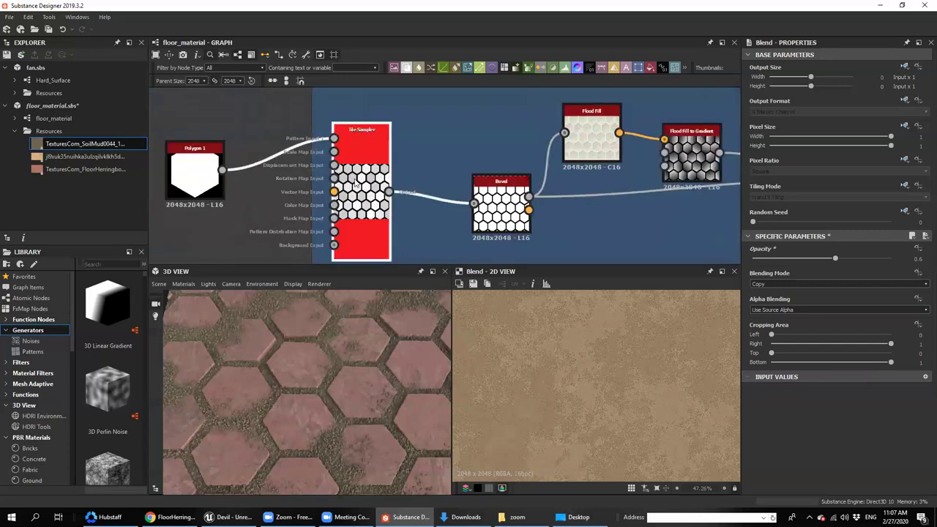
click(361, 205)
scroll(824, 392, down, 4)
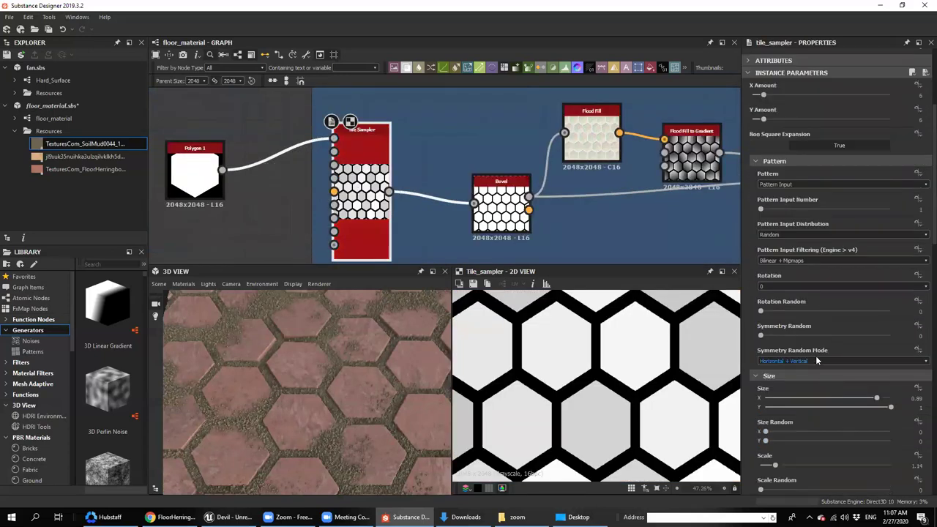
scroll(351, 405, up, 3)
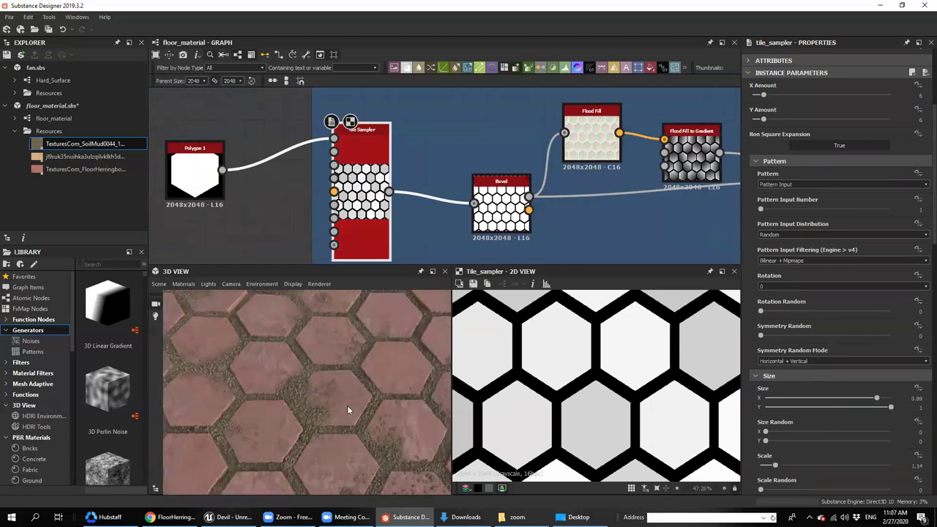
drag(777, 467, 778, 468)
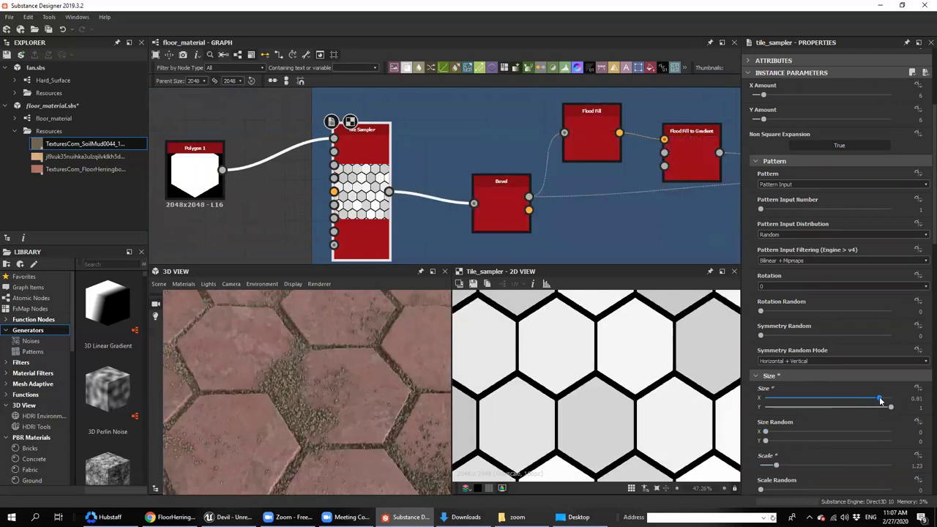
Set the Tile Sampler's Y Size to 1.01 and check the tile gaps on the 3D floor
drag(890, 409, 890, 407)
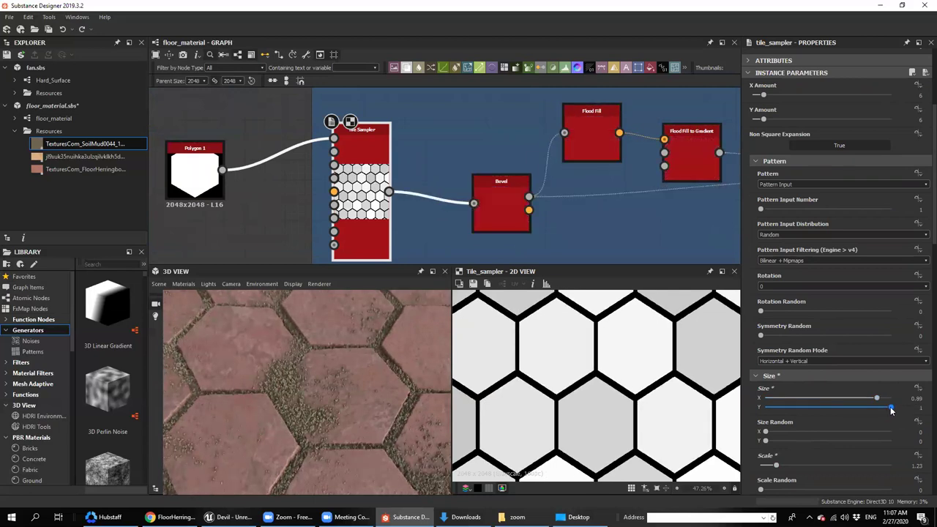
text(1.1)
key(Return)
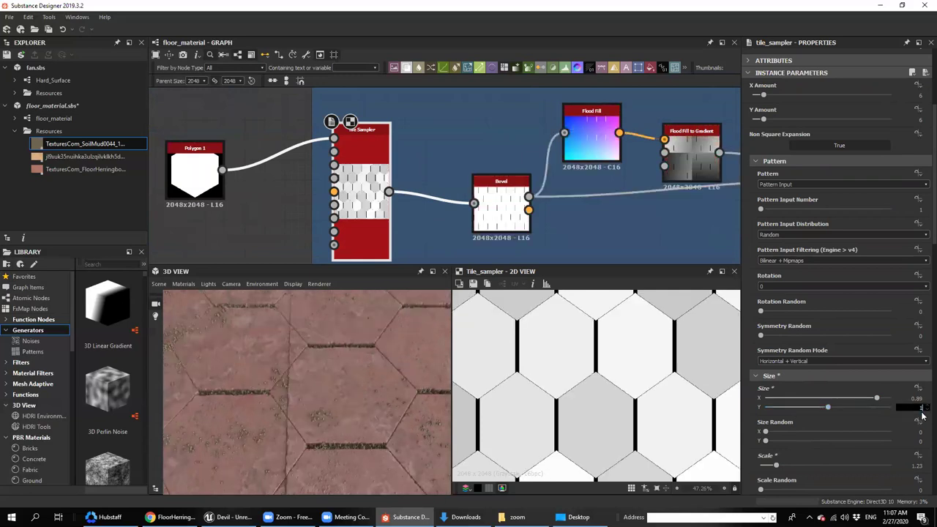
key(Return)
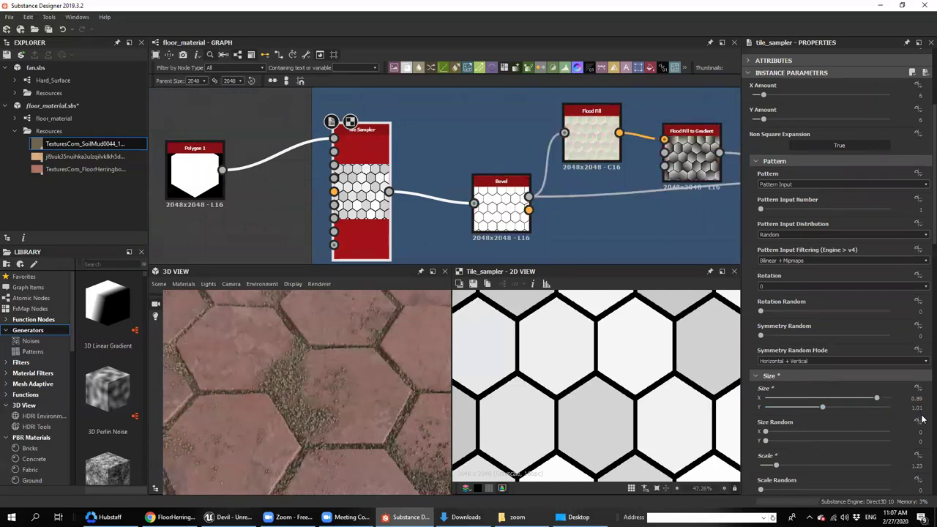
scroll(331, 368, down, 6)
drag(331, 368, 310, 358)
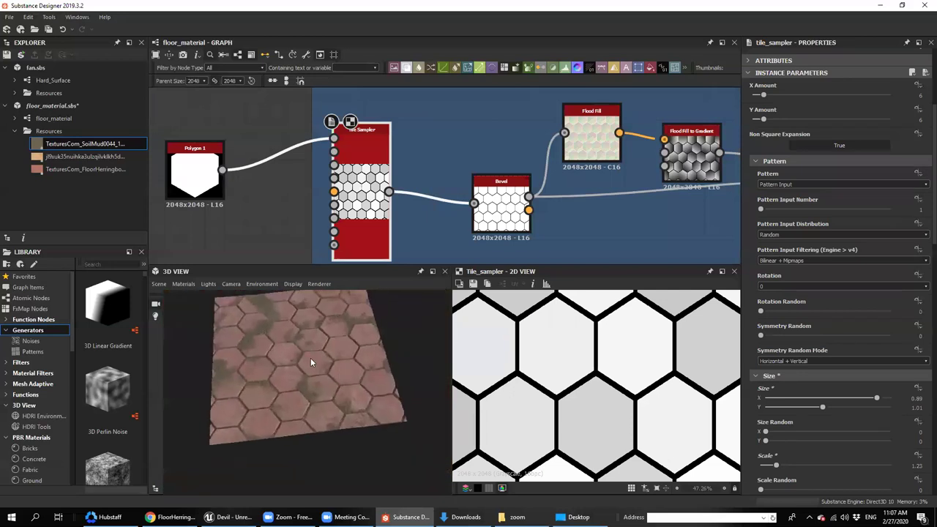
scroll(283, 363, up, 5)
drag(242, 353, 313, 415)
Switch to Chrome and go through the open texture tabs to the FloorsHexagonal0024 page
click(173, 517)
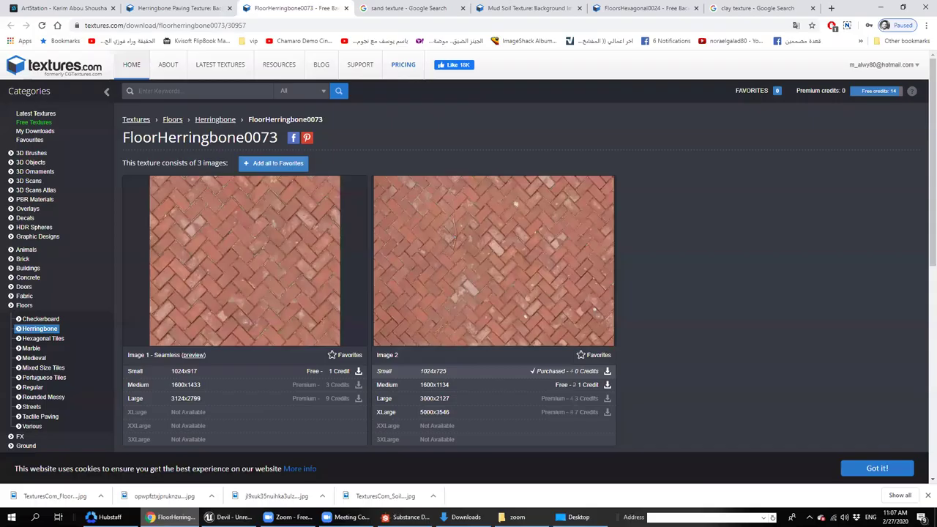
click(173, 4)
scroll(469, 192, up, 8)
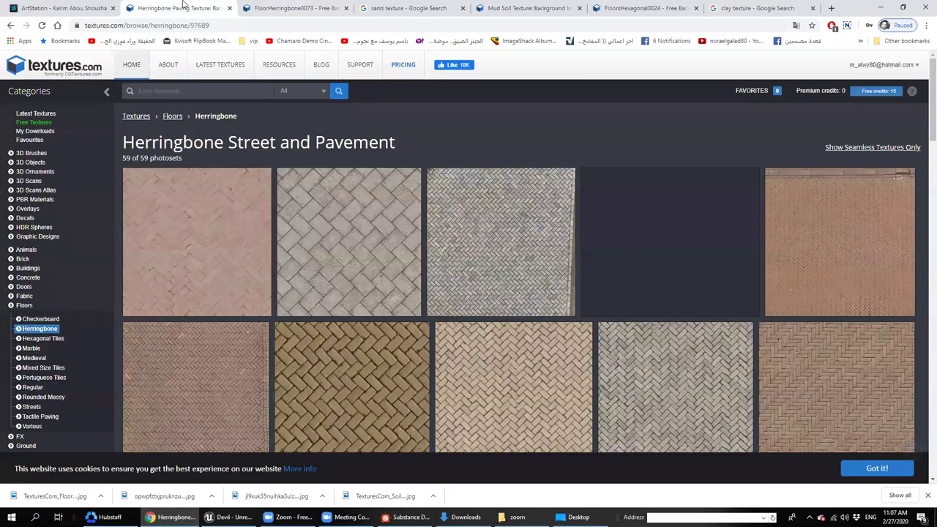
click(328, 5)
click(62, 7)
click(293, 8)
click(410, 9)
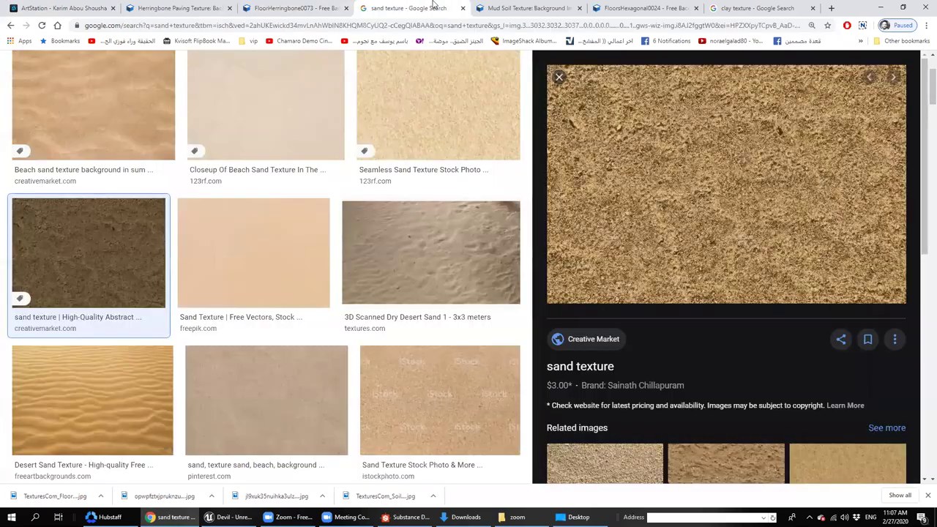
click(505, 7)
click(597, 8)
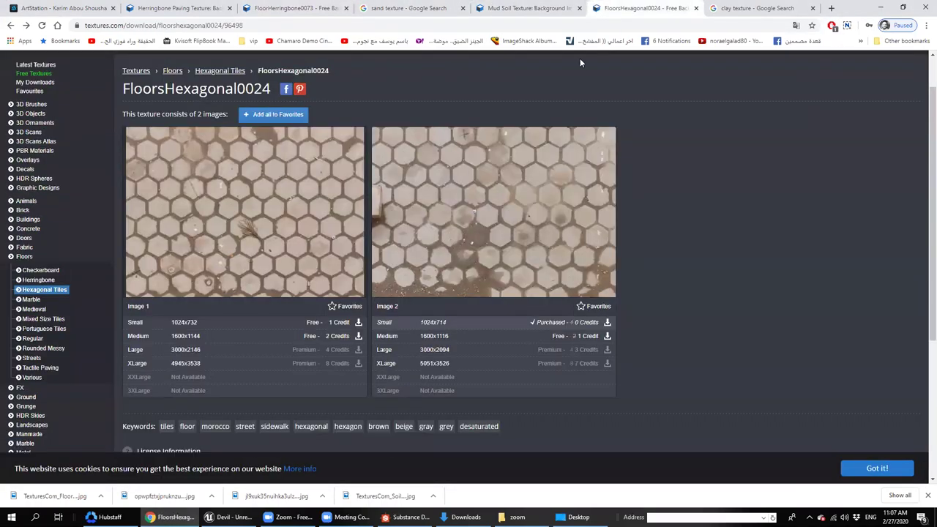
Download the small 1024x732 version of FloorsHexagonal0024 Image 1 and show the file in its folder
click(181, 327)
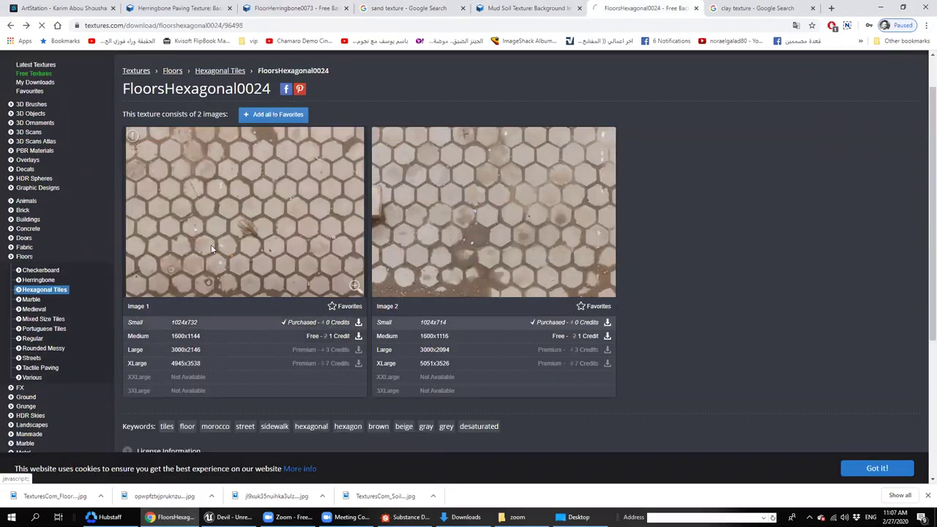
click(102, 496)
click(129, 462)
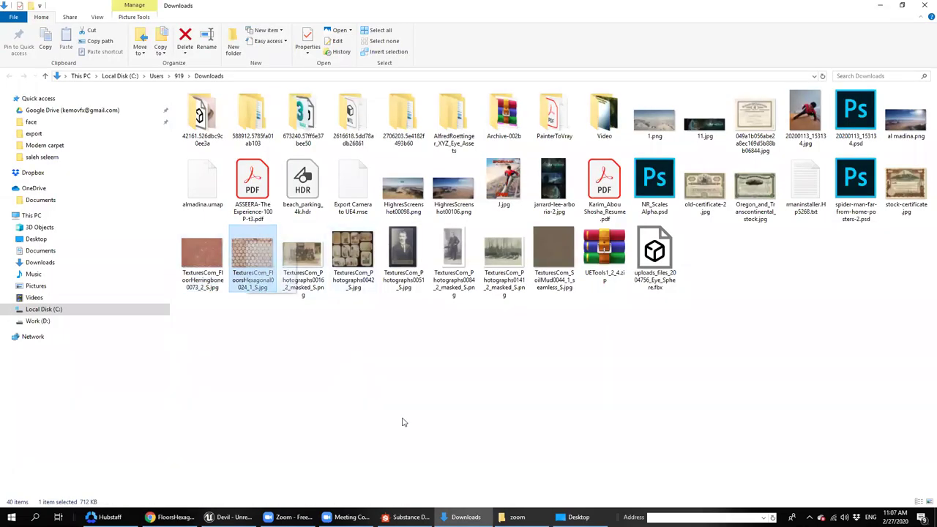
Import the downloaded FloorsHexagonal bitmap into the Substance Designer graph and place it above the herringbone brick bitmap
click(407, 517)
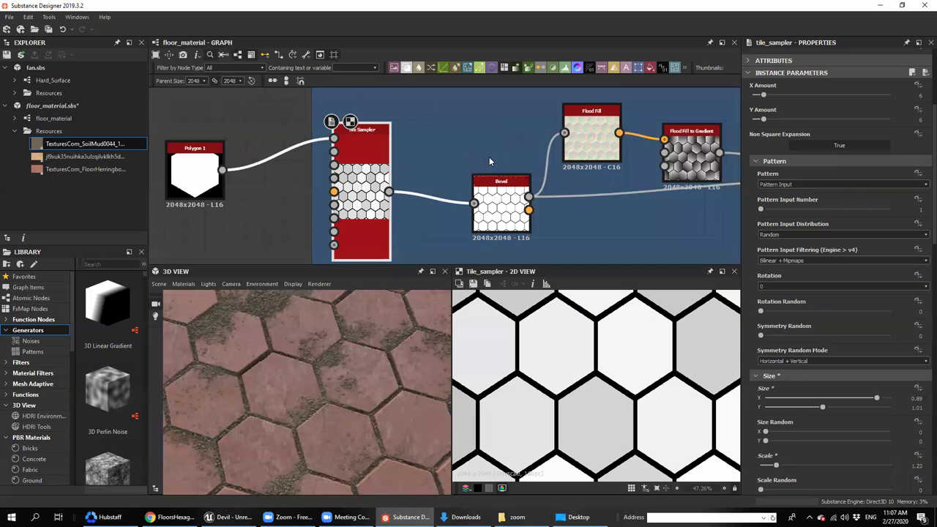
scroll(498, 156, down, 6)
middle_drag(502, 143, 395, 230)
scroll(396, 227, down, 2)
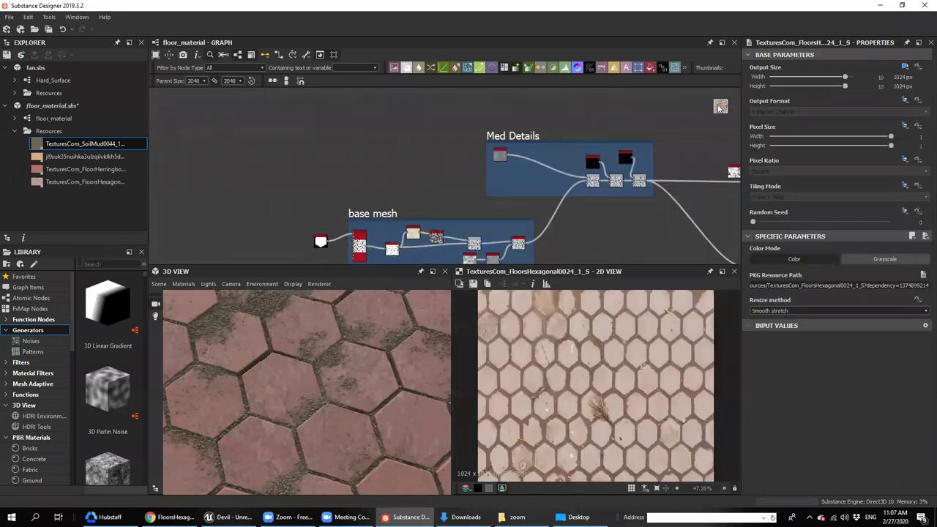
middle_drag(719, 108, 468, 133)
scroll(487, 136, up, 3)
drag(457, 130, 608, 162)
scroll(616, 162, up, 3)
middle_drag(619, 162, 474, 167)
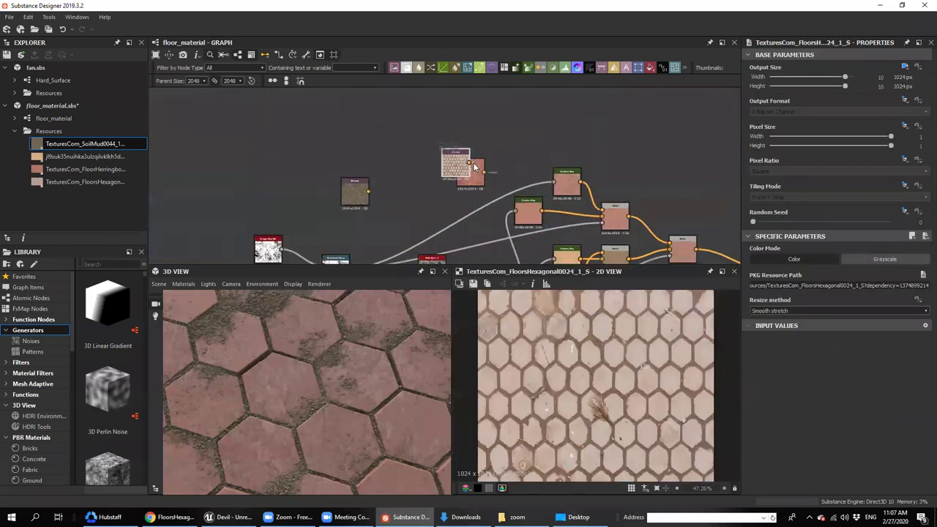
scroll(475, 167, up, 2)
drag(473, 163, 532, 136)
Replace the upper brick Gradient Map's gradient with one picked from the hexagonal floor bitmap and inspect the tiles in 3D
click(583, 195)
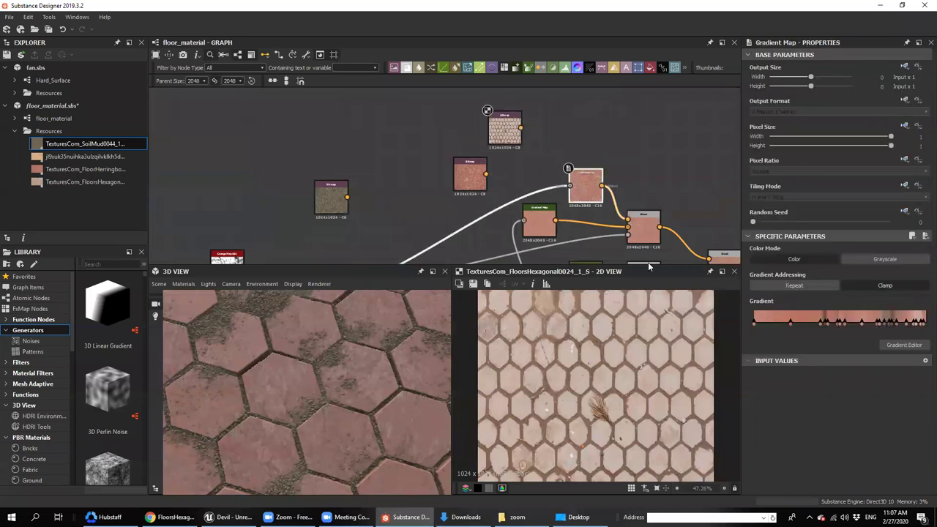
click(898, 346)
click(537, 394)
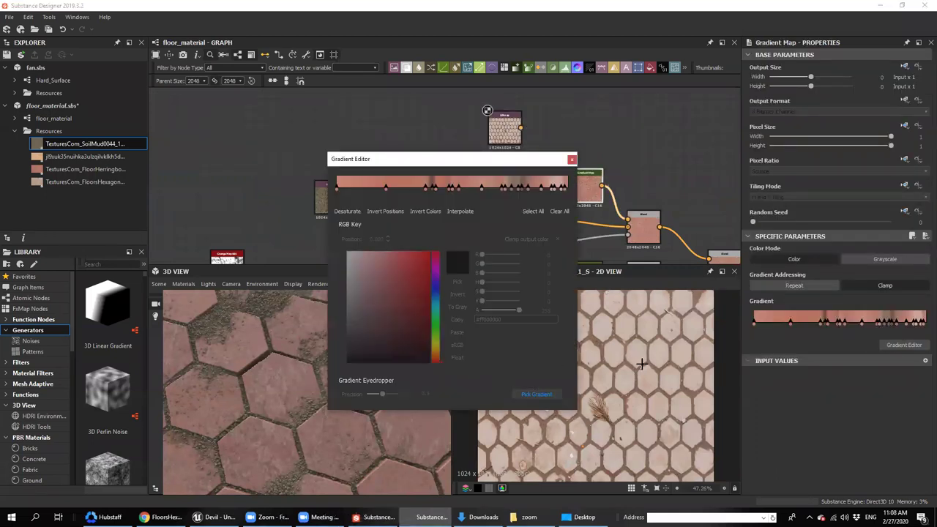
drag(600, 375, 601, 376)
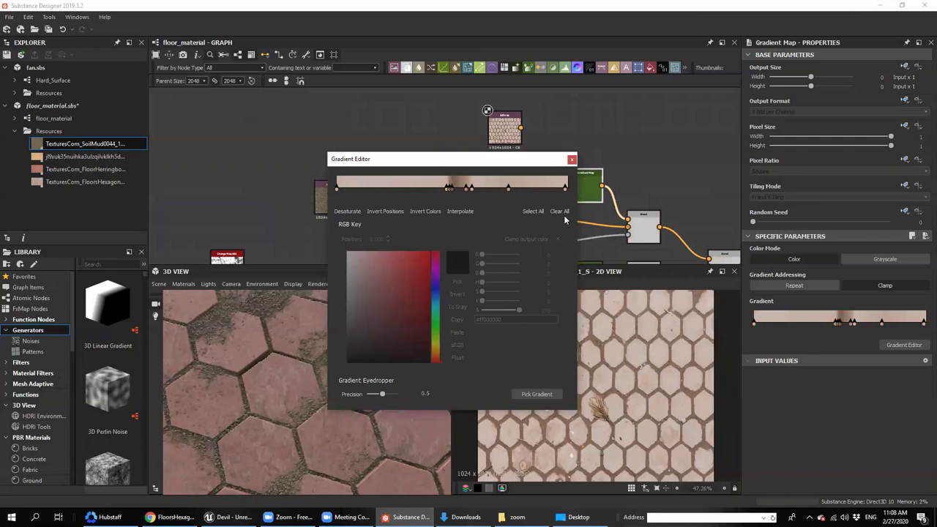
click(573, 162)
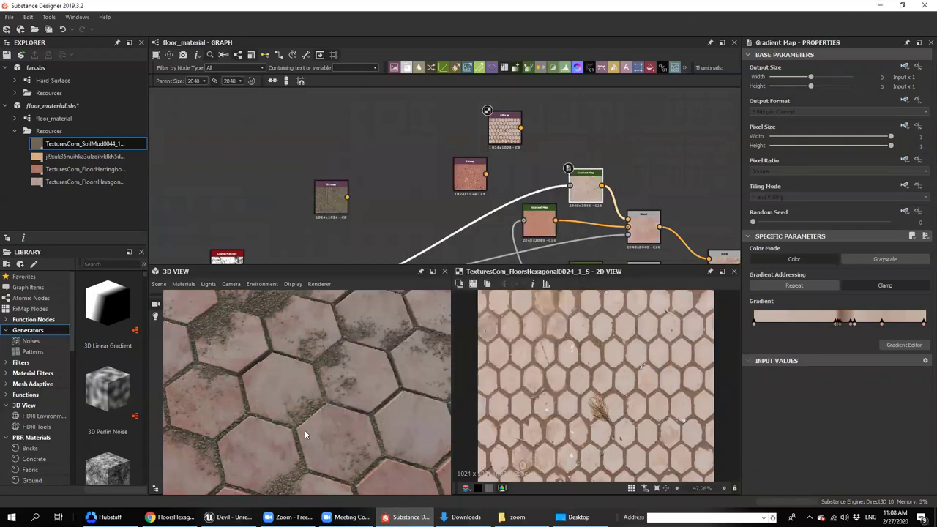
scroll(304, 430, down, 4)
drag(304, 429, 327, 388)
scroll(326, 404, up, 4)
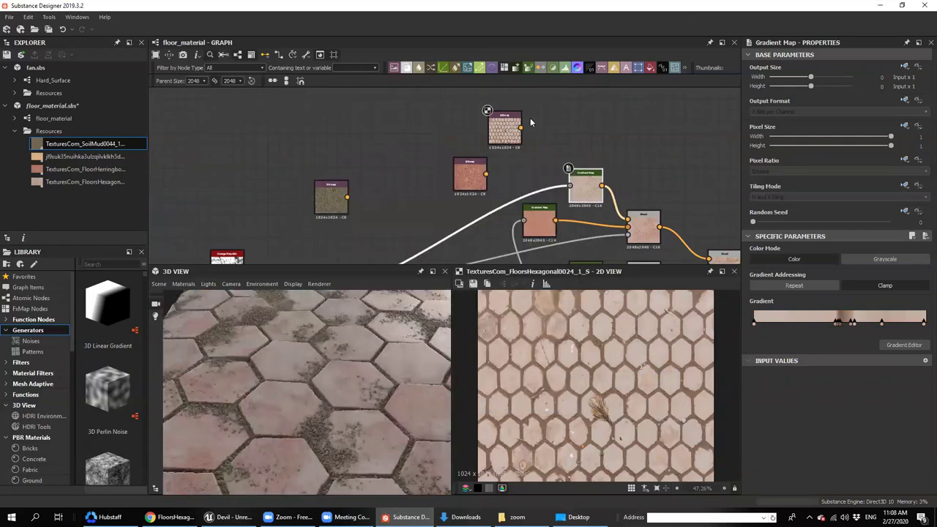
Insert an HSL node after the hexagonal-floor Gradient Map and set its Lightness to 0.46
scroll(574, 188, up, 3)
key(space)
text(hsl)
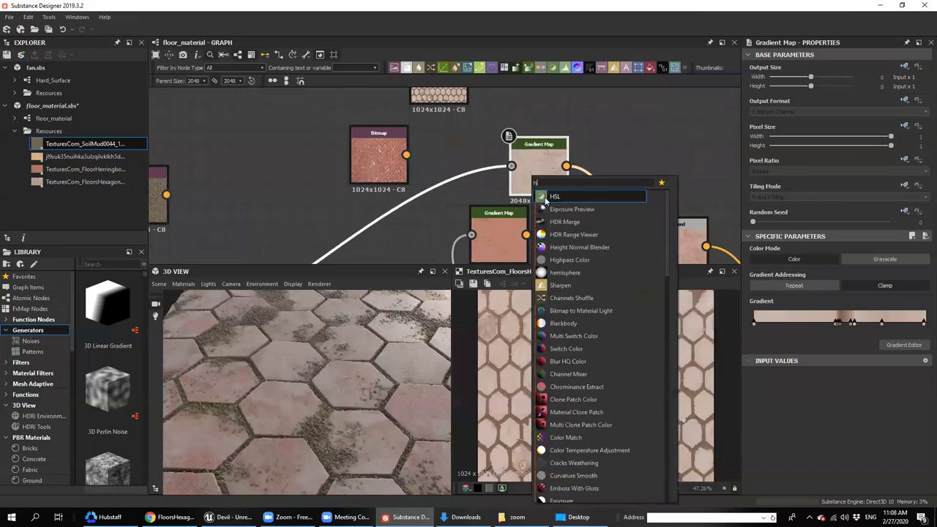
key(Return)
drag(823, 308, 817, 308)
drag(279, 364, 423, 371)
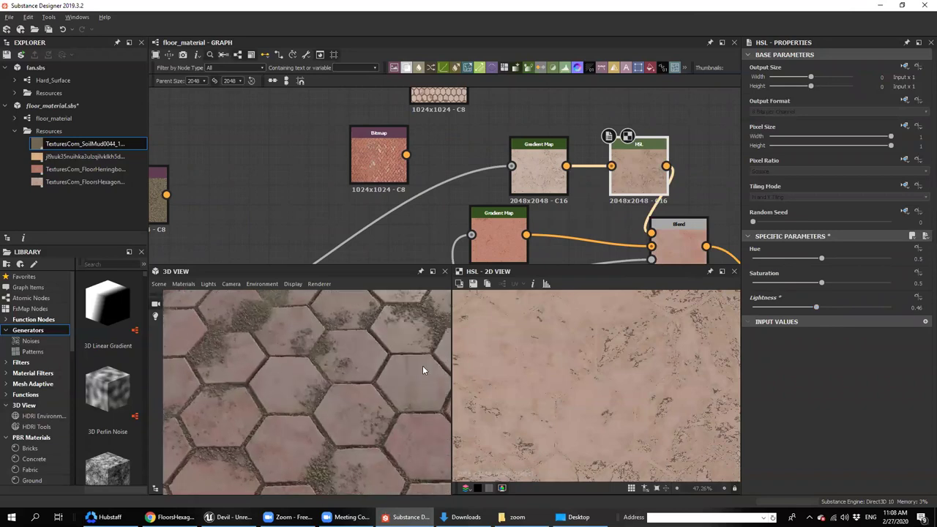
Set the HSL node's Lightness to 0.41 and inspect the tile colour variation in 3D
drag(822, 284, 810, 308)
key(ctrl+z)
drag(289, 414, 307, 376)
scroll(326, 388, up, 5)
scroll(331, 372, down, 5)
scroll(558, 144, down, 4)
middle_drag(724, 231, 553, 207)
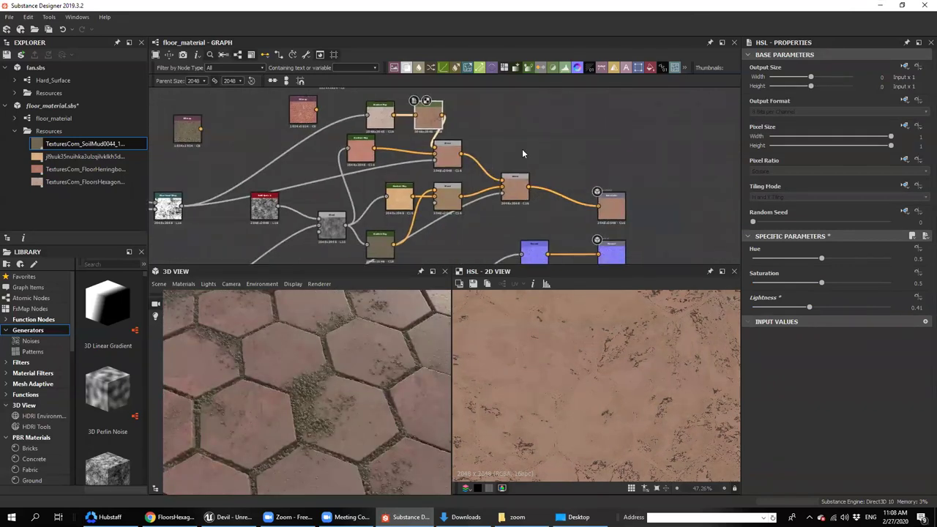
mouse_move(253, 407)
mouse_down()
mouse_move(314, 384)
mouse_move(258, 410)
mouse_up()
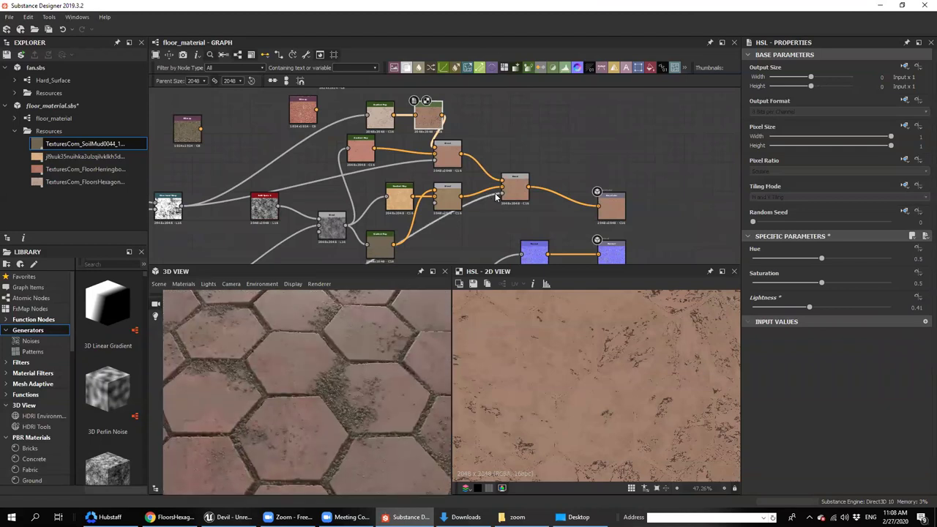
Move the base colour output node farther from the final Blend to make room between them
middle_drag(623, 205, 602, 204)
drag(603, 208, 661, 189)
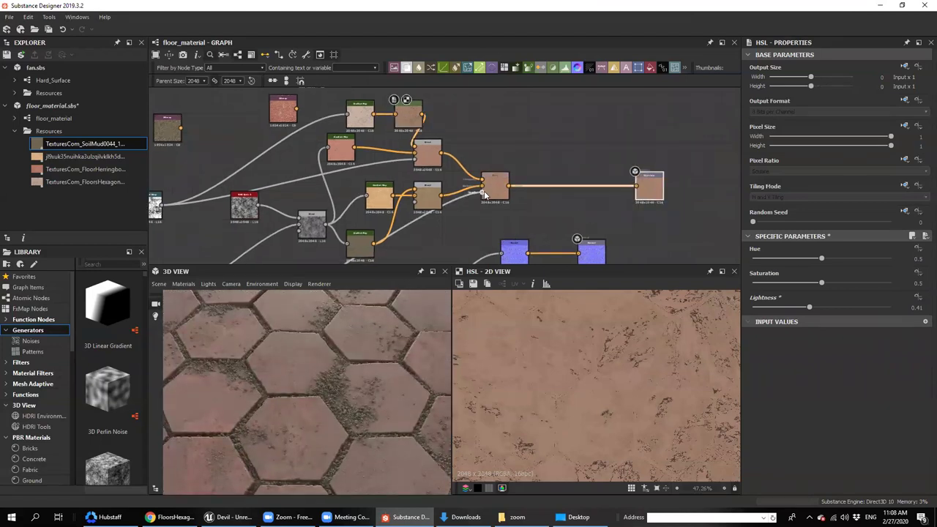
scroll(288, 400, up, 8)
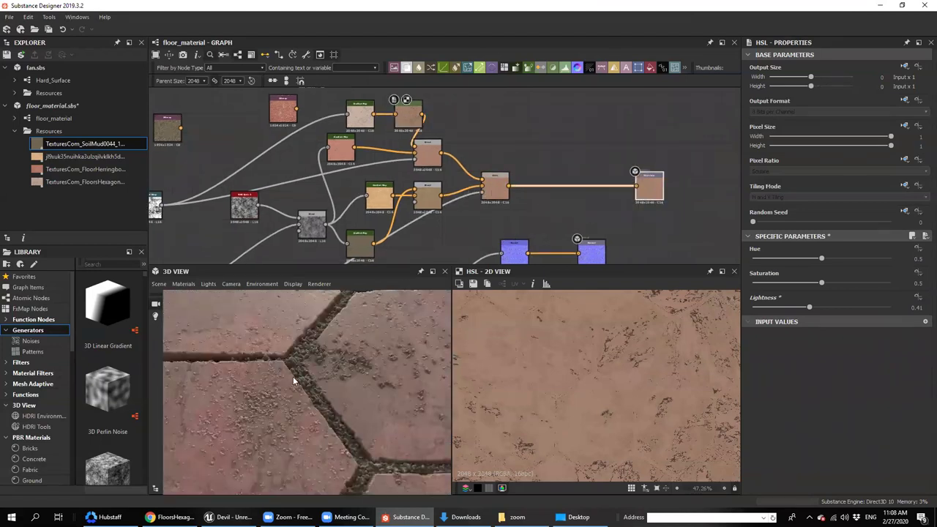
middle_drag(526, 181, 549, 134)
mouse_move(506, 261)
middle_down()
mouse_move(501, 200)
mouse_move(488, 261)
middle_up()
scroll(500, 199, down, 1)
middle_drag(537, 105, 529, 148)
key(space)
text(dir)
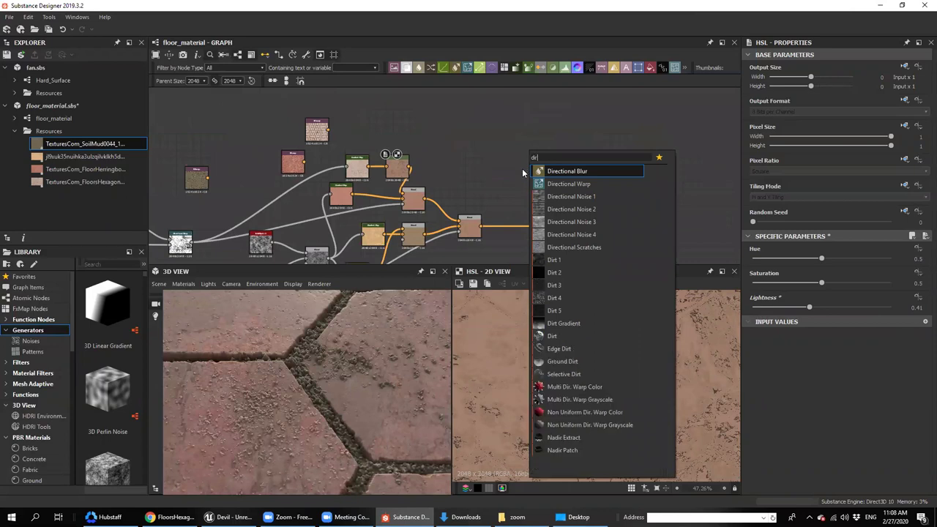
key(Escape)
key(space)
text(edg)
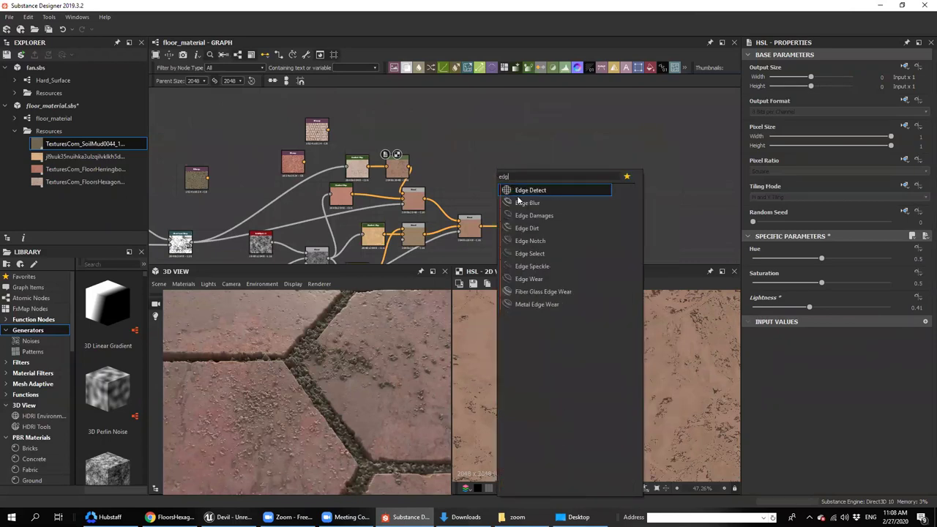
click(499, 131)
key(space)
text(di)
key(Escape)
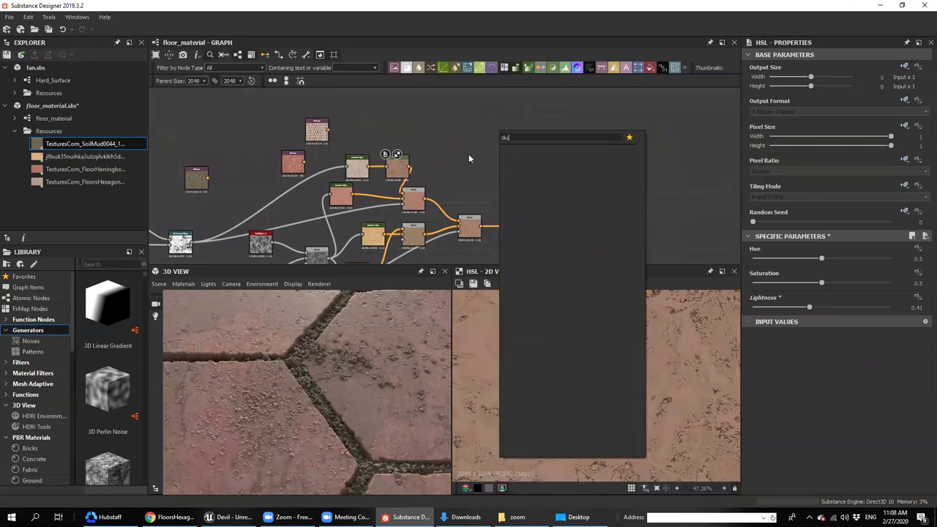
Add a Dirt generator node and place it above the link between the final Blend and the base colour output
key(space)
text(dir)
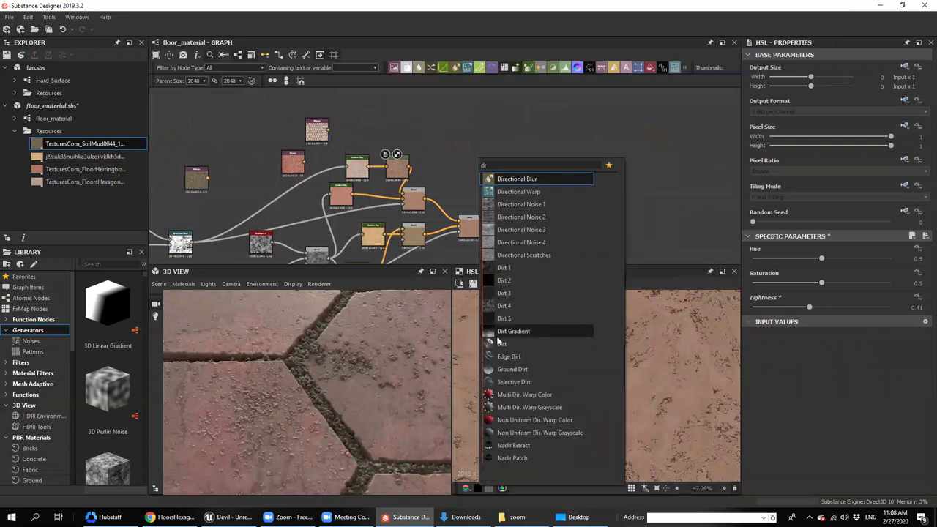
click(504, 343)
middle_drag(498, 182, 508, 152)
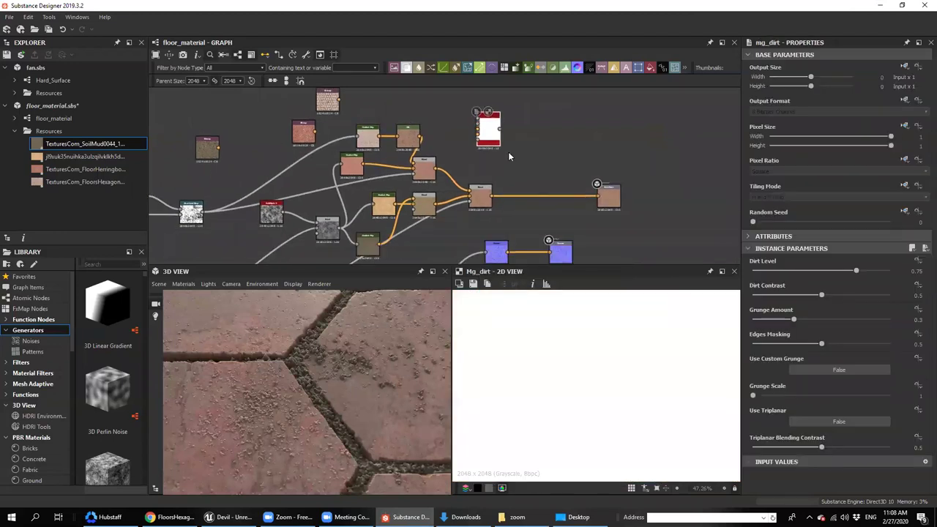
scroll(488, 123, down, 1)
drag(488, 126, 559, 141)
scroll(559, 140, up, 3)
scroll(529, 135, up, 3)
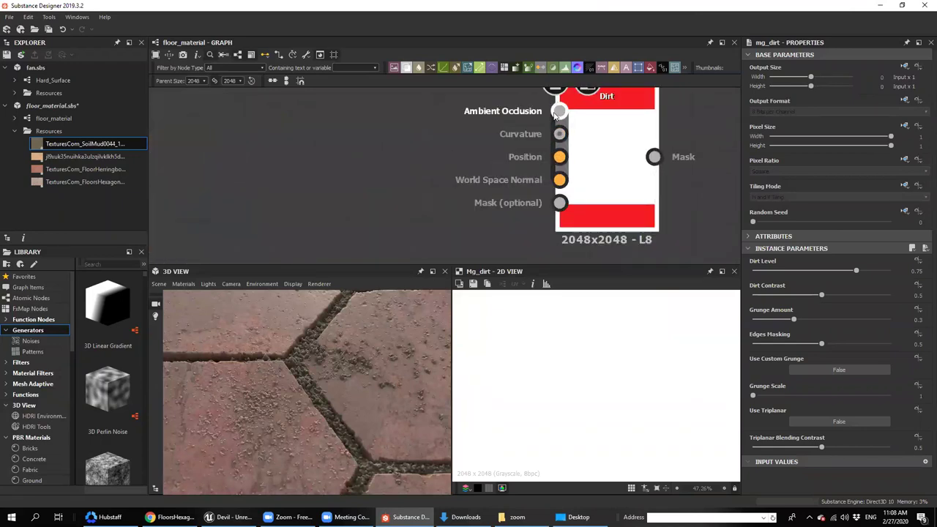
Connect the ambient occlusion node to the Dirt node's Ambient Occlusion input and move the Dirt node above the base colour link
scroll(555, 114, down, 4)
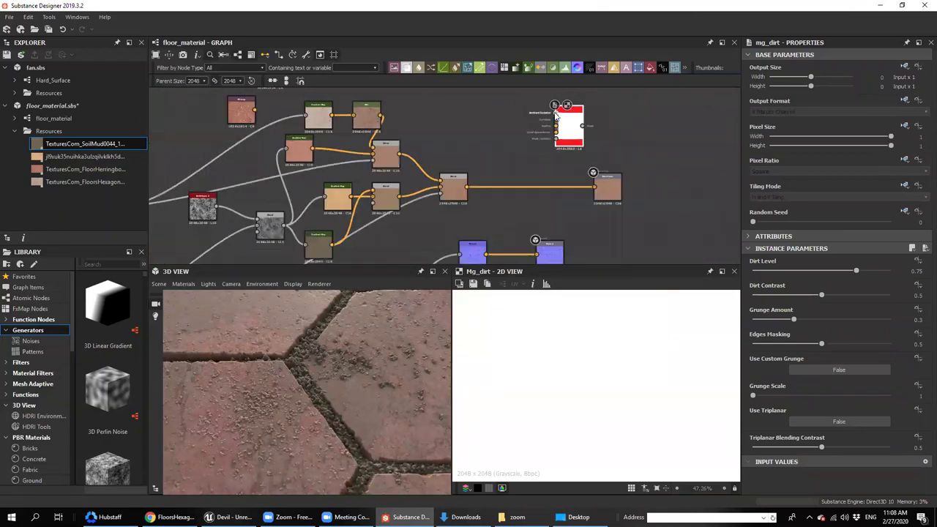
mouse_move(520, 209)
middle_down()
mouse_move(516, 124)
mouse_move(507, 141)
middle_up()
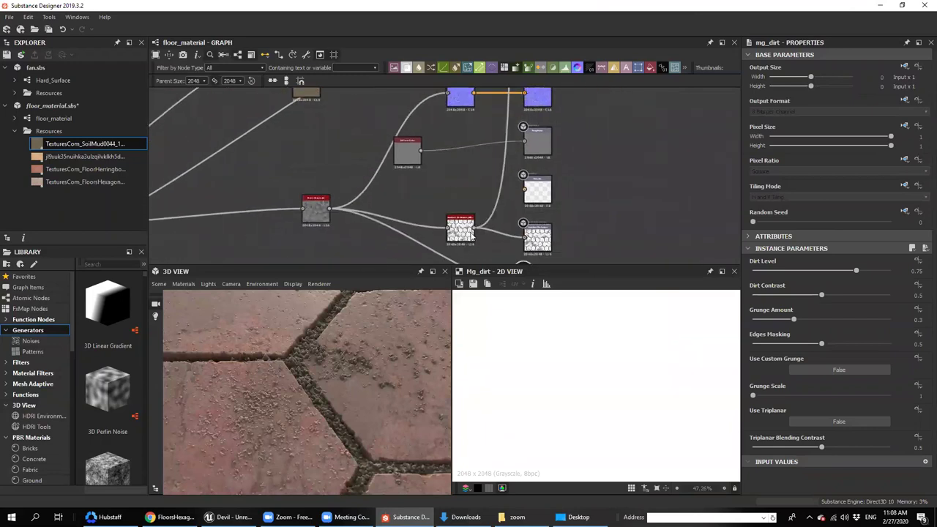
middle_drag(502, 189, 499, 207)
drag(517, 99, 483, 145)
scroll(522, 151, up, 3)
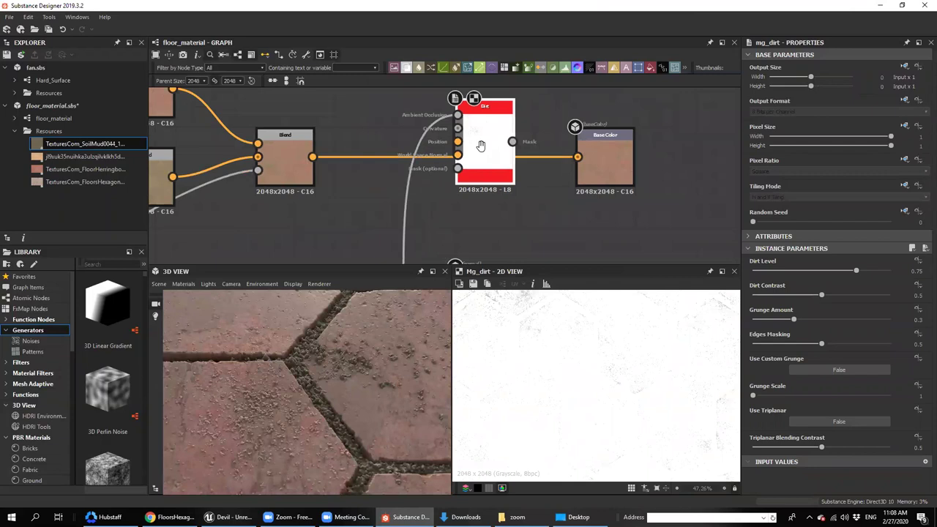
middle_drag(486, 158, 533, 142)
drag(533, 142, 531, 148)
middle_drag(532, 148, 580, 229)
drag(585, 209, 603, 103)
middle_drag(516, 165, 547, 208)
Add a Curvature node beside the Dirt node and connect its output to the Dirt node's Curvature input
click(489, 171)
key(space)
text(cxc)
text(u)
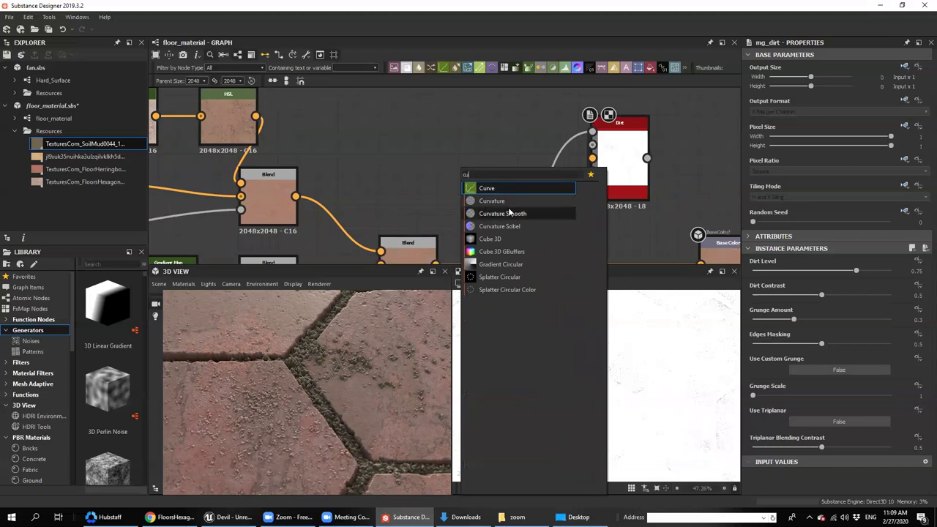
click(484, 202)
drag(593, 145, 496, 165)
Connect the Normal node's output to the input of the Curvature node
middle_drag(486, 158, 538, 115)
scroll(524, 122, down, 3)
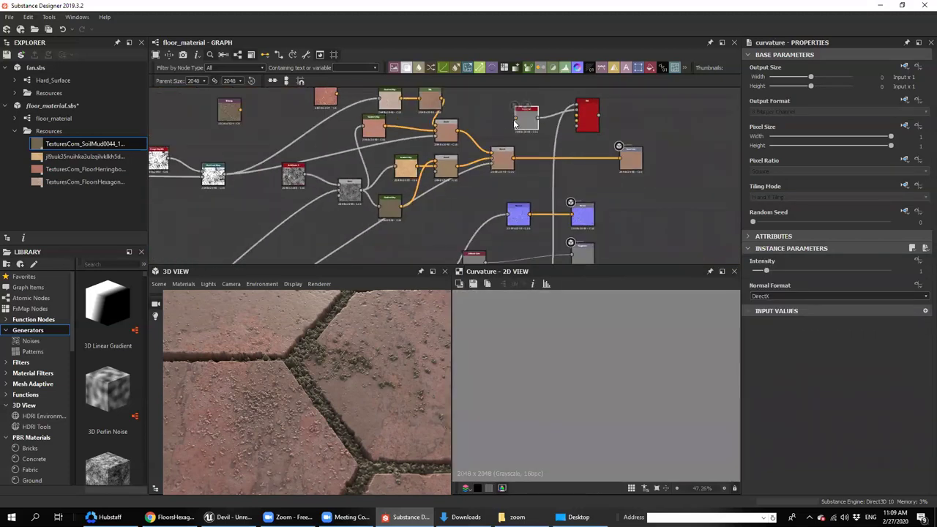
scroll(519, 214, up, 5)
middle_drag(549, 96, 519, 214)
scroll(520, 213, down, 3)
scroll(518, 164, up, 5)
middle_drag(671, 163, 574, 137)
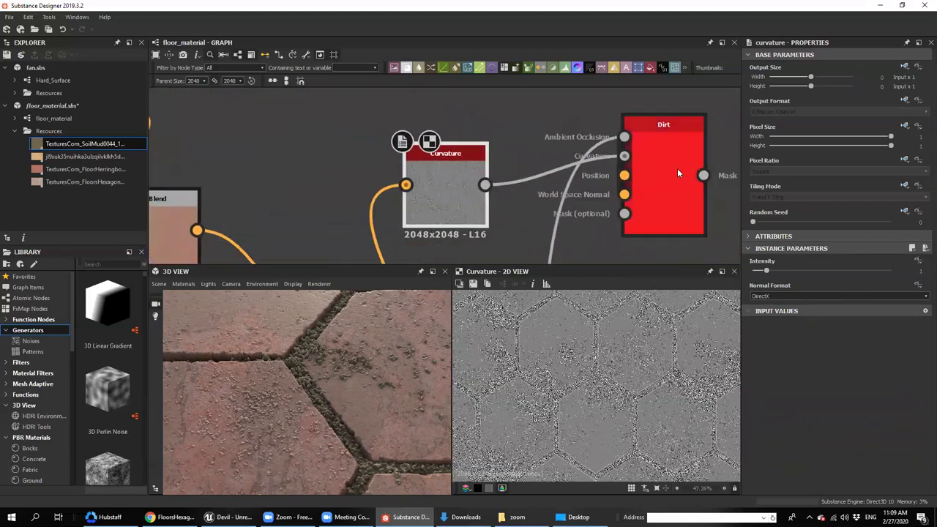
Preview the Dirt mask in 2D and set the Curvature node's Intensity to 3.56
double_click(677, 168)
click(444, 191)
click(443, 194)
drag(766, 272, 803, 280)
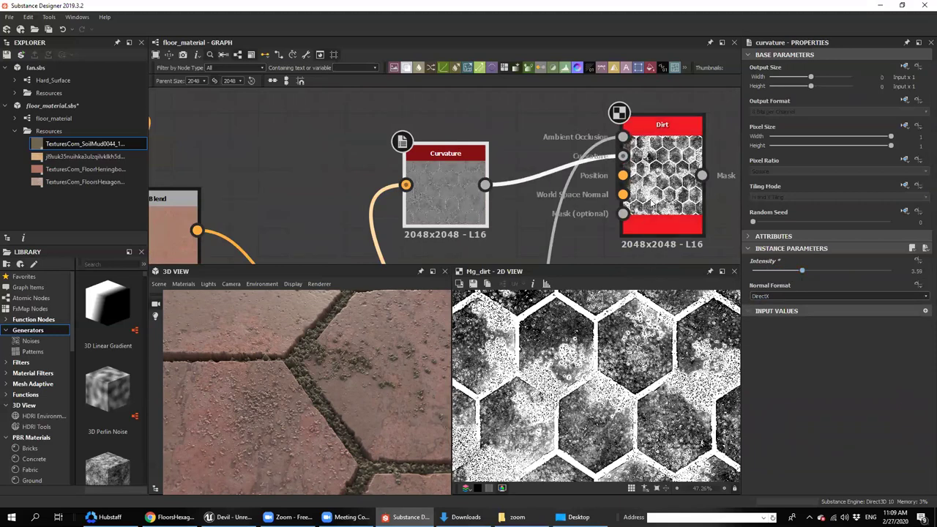
Set the Dirt node's Dirt Contrast to 0.22 and its Dirt Level to 0.63
click(653, 201)
key(f)
scroll(624, 405, up, 4)
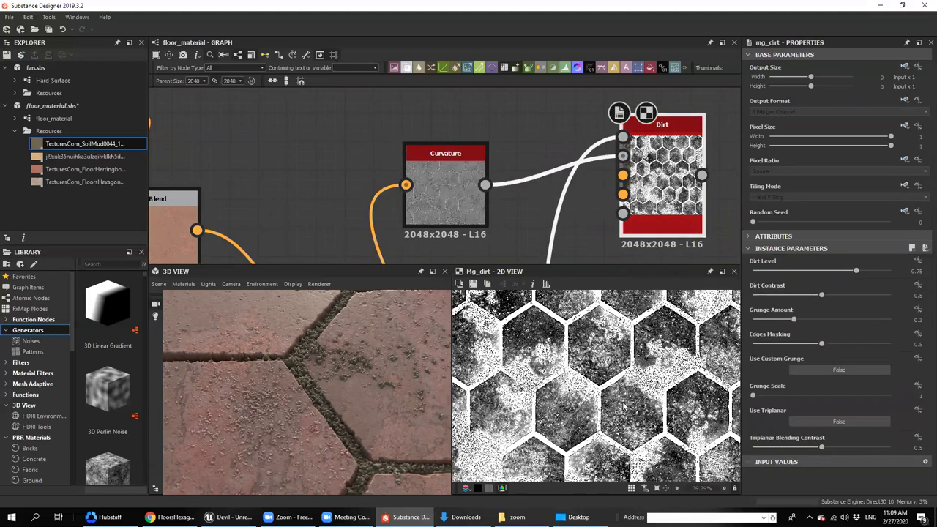
drag(821, 272, 846, 281)
key(ctrl+z)
drag(790, 296, 782, 296)
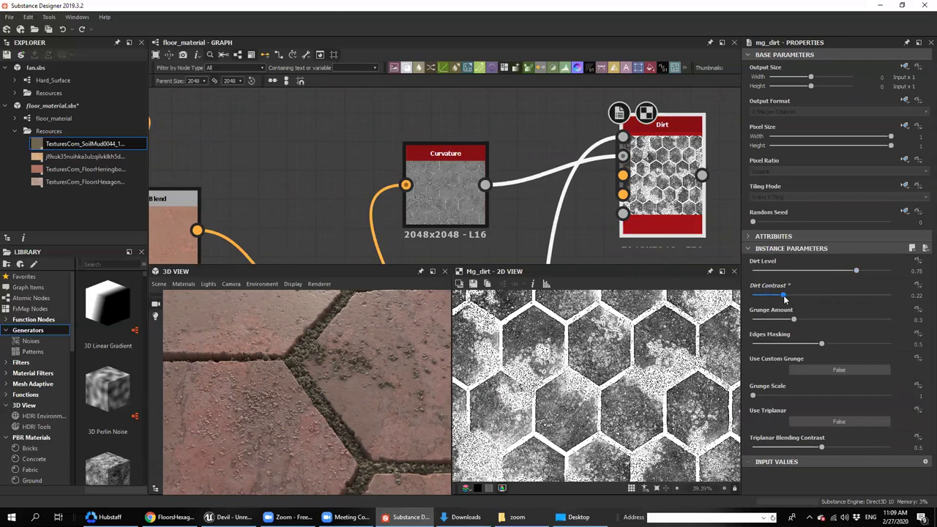
click(838, 271)
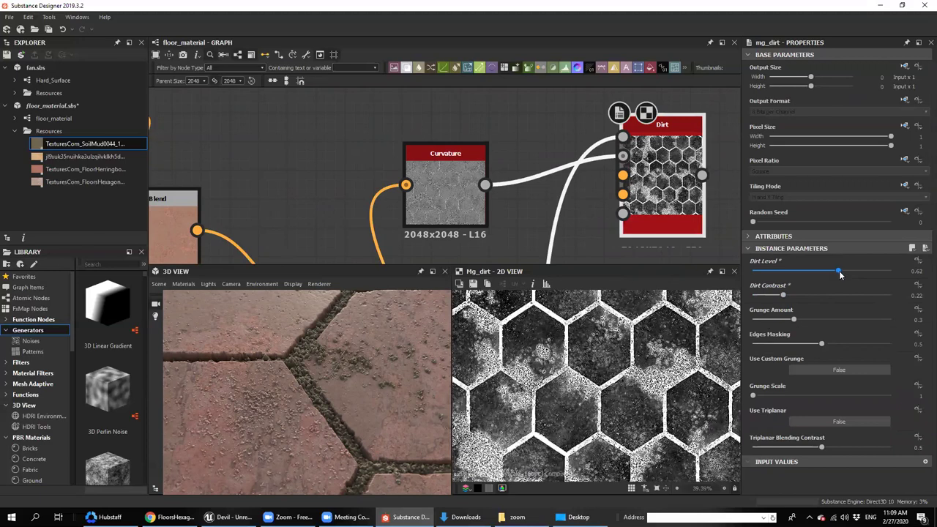
Insert a Blend node before the base colour output and use the Dirt mask as its opacity input
scroll(576, 173, down, 4)
drag(599, 194, 645, 192)
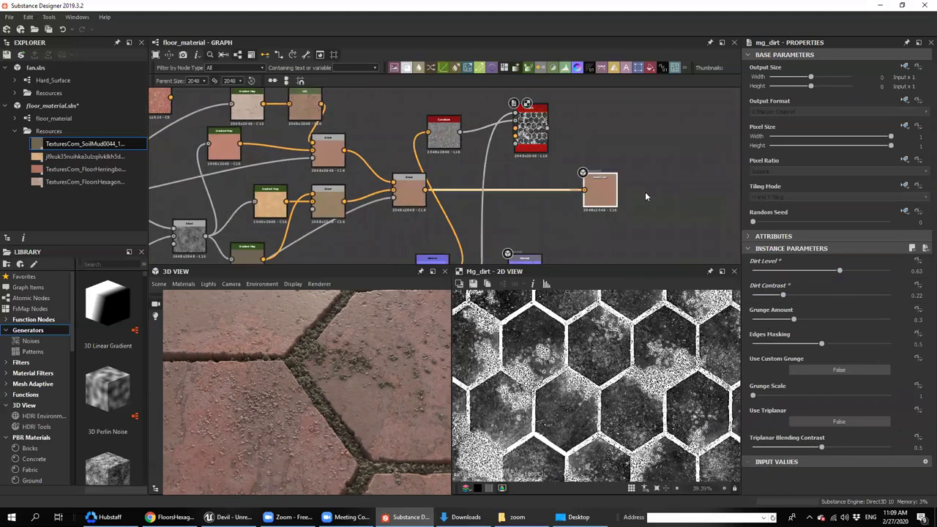
key(space)
text(b)
click(611, 219)
drag(622, 191, 666, 191)
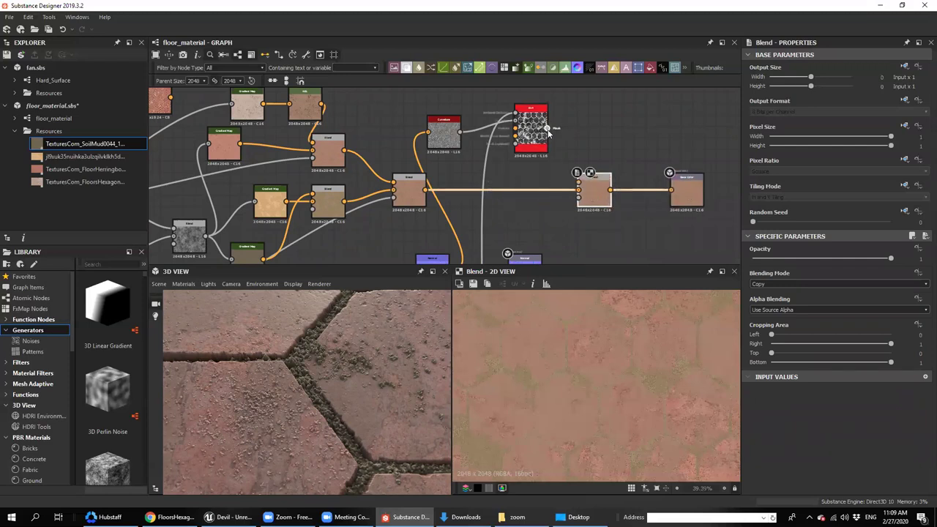
drag(530, 121, 513, 202)
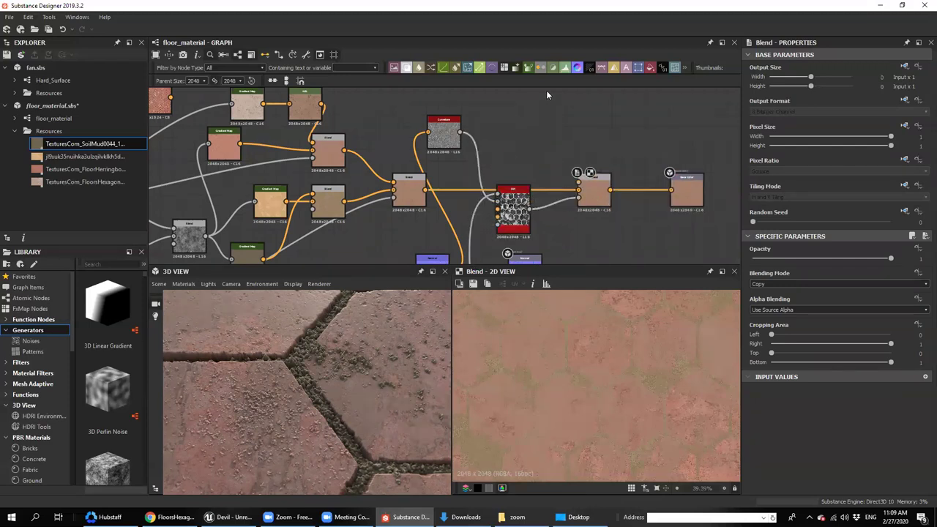
Feed a duplicate of the HSL node with Lightness 0.56 into the foreground of the new dirt Blend
click(310, 106)
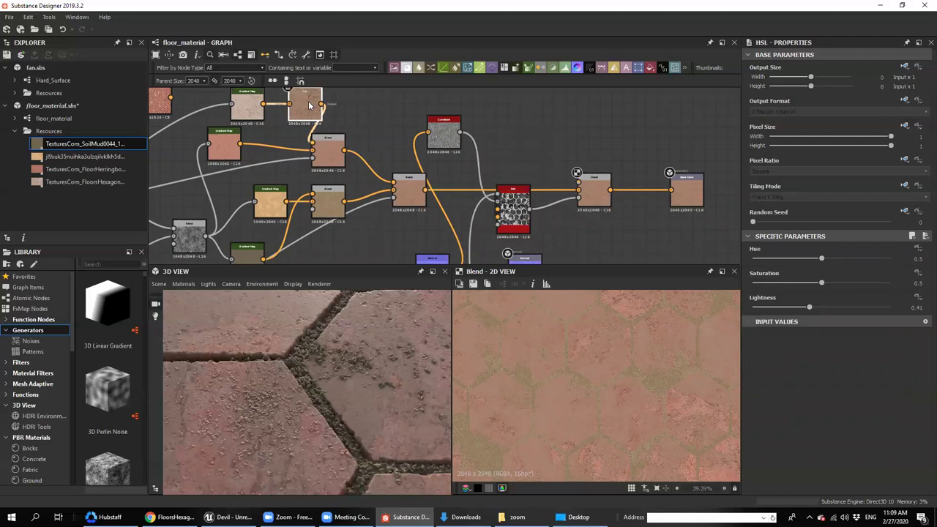
key(ctrl+d)
drag(453, 176, 534, 133)
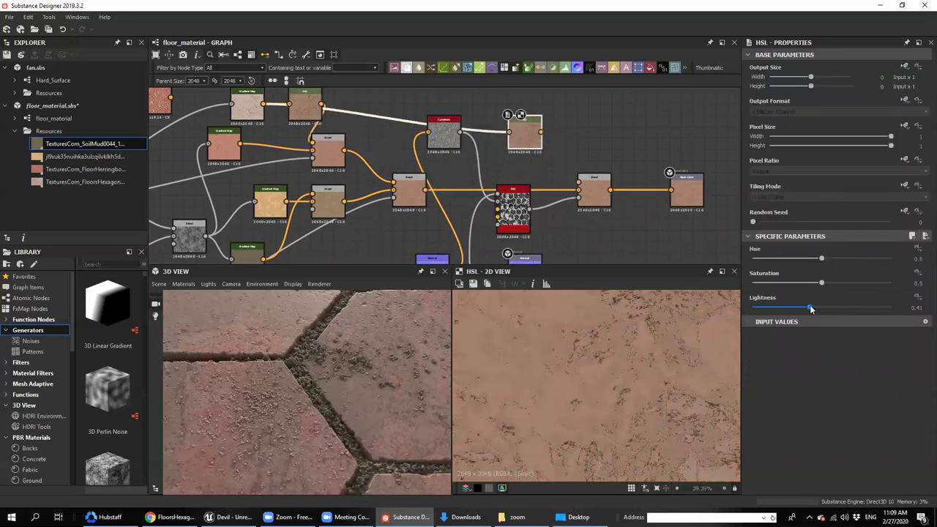
drag(811, 309, 831, 312)
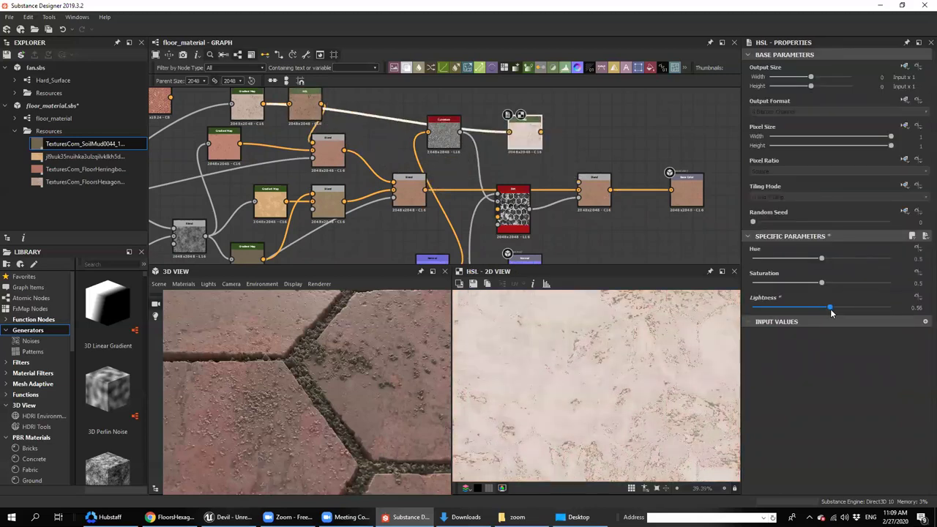
double_click(594, 191)
scroll(317, 405, down, 5)
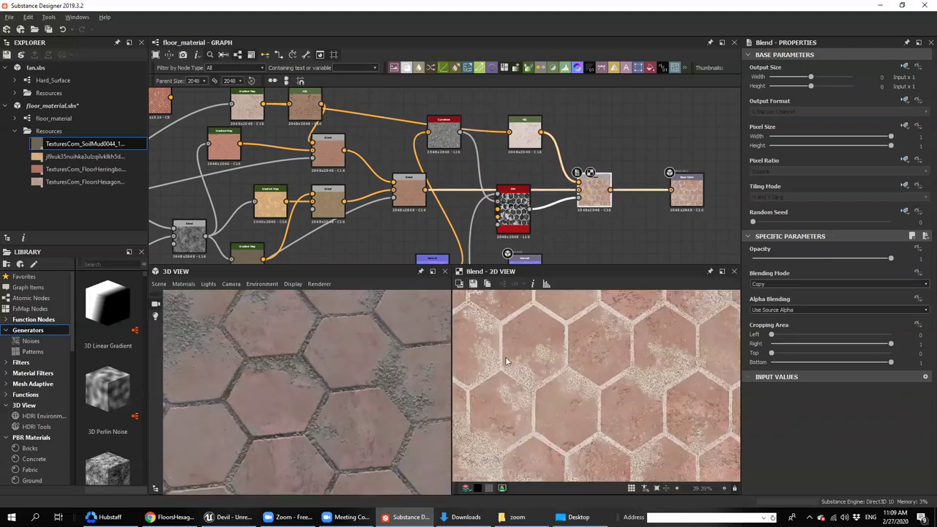
Set the duplicated HSL node's Lightness to 0.48 and Saturation to 0.68, checking the dirt colour in 3D
scroll(536, 126, up, 3)
click(534, 129)
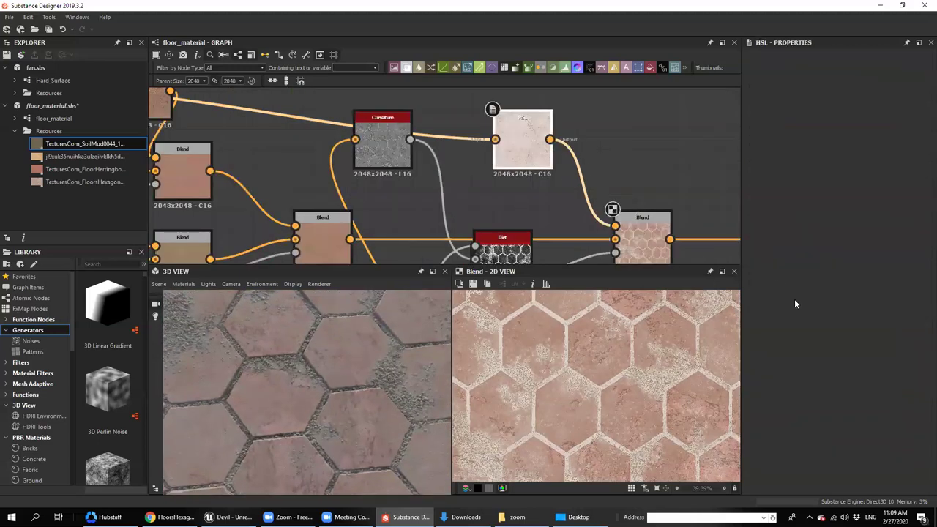
drag(830, 308, 818, 310)
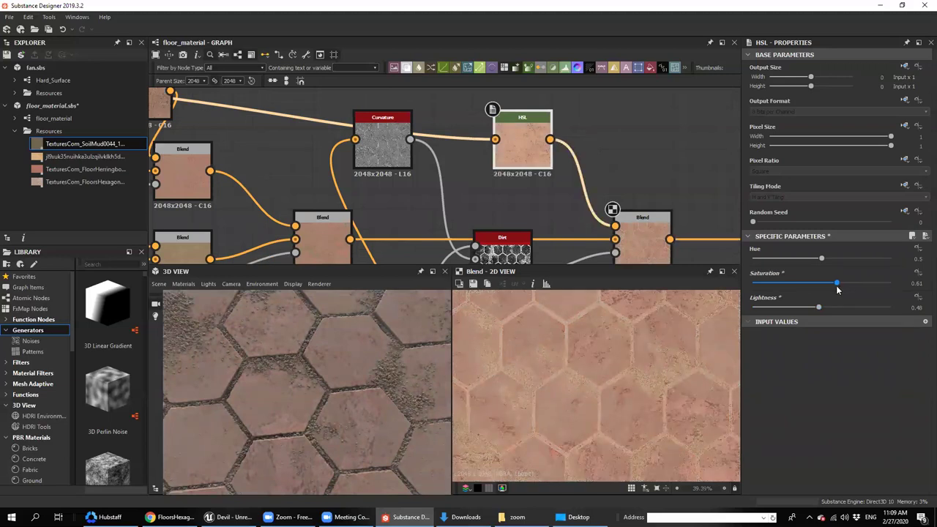
scroll(297, 422, up, 5)
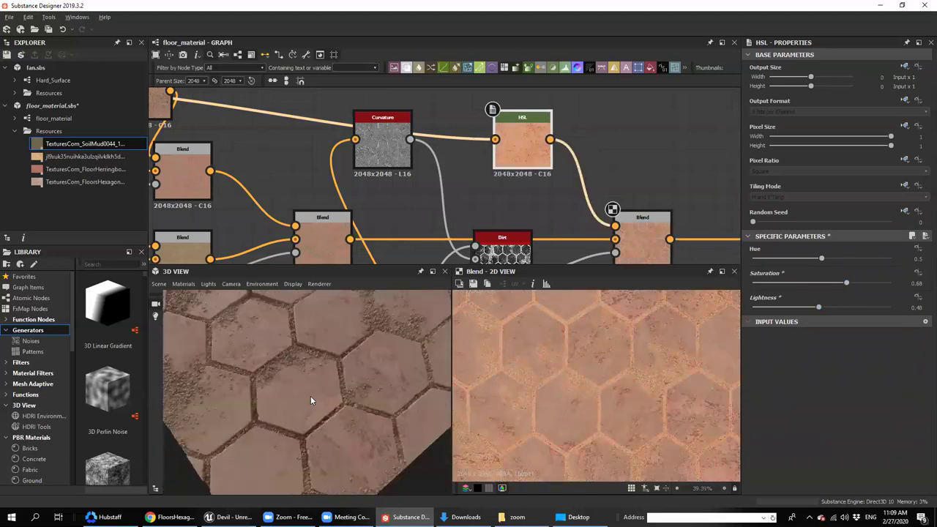
mouse_move(304, 381)
mouse_down()
mouse_move(253, 374)
mouse_move(259, 389)
mouse_move(243, 372)
mouse_move(315, 368)
mouse_up()
Compare the Multiply blending mode on the dirt Blend and set the mode to Switch
click(643, 242)
scroll(774, 284, down, 3)
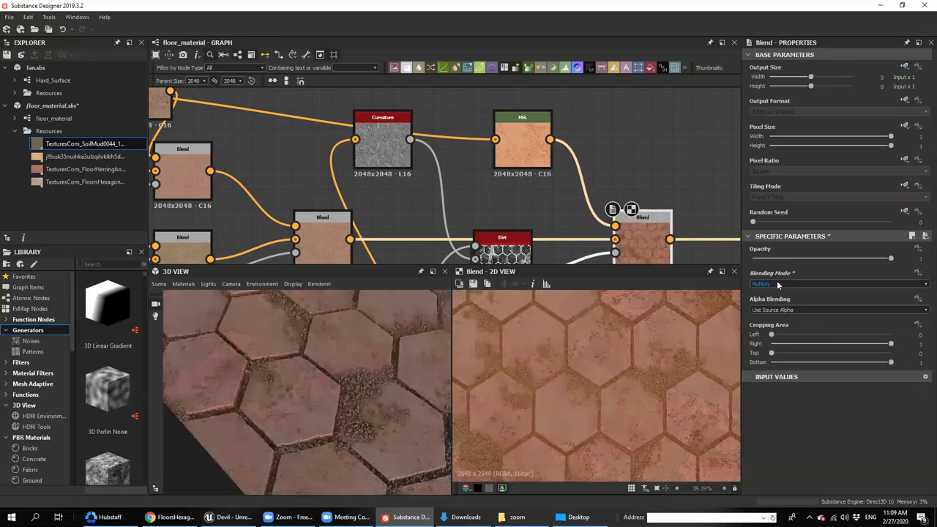
drag(337, 381, 272, 346)
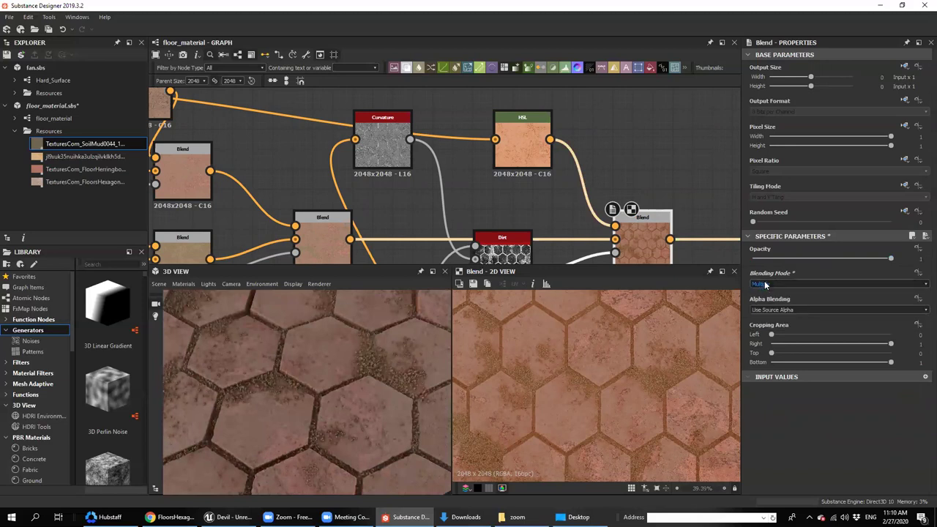
scroll(765, 284, down, 4)
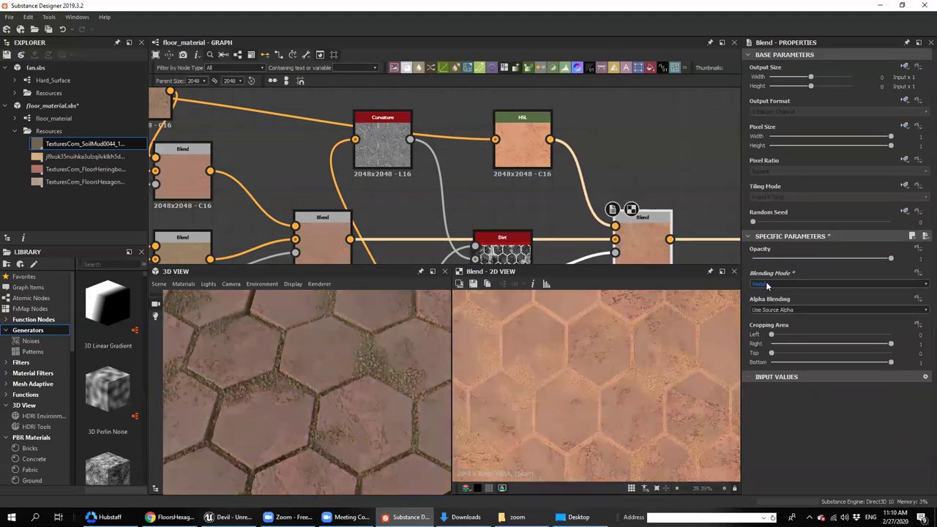
drag(348, 363, 285, 369)
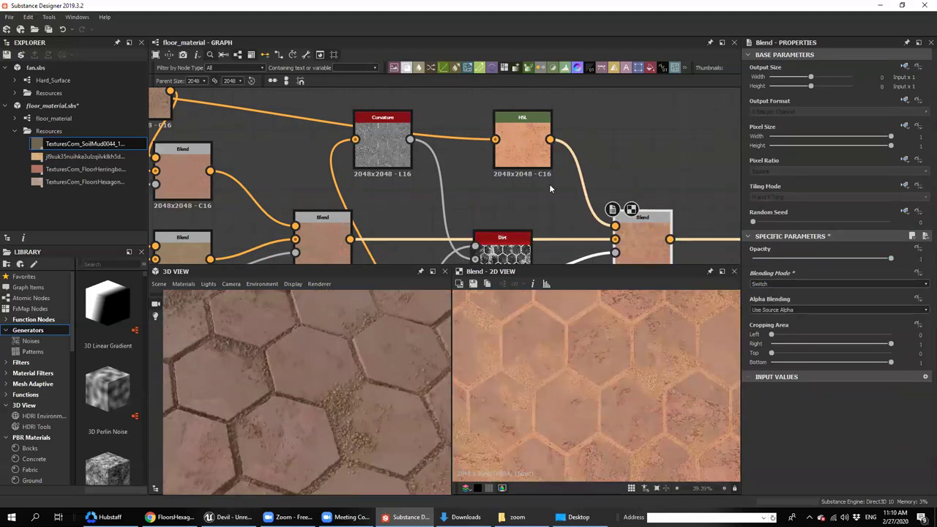
Set the Dirt node's Dirt Level to 0.75 and inspect the floor in 3D
middle_drag(560, 157, 554, 123)
click(499, 224)
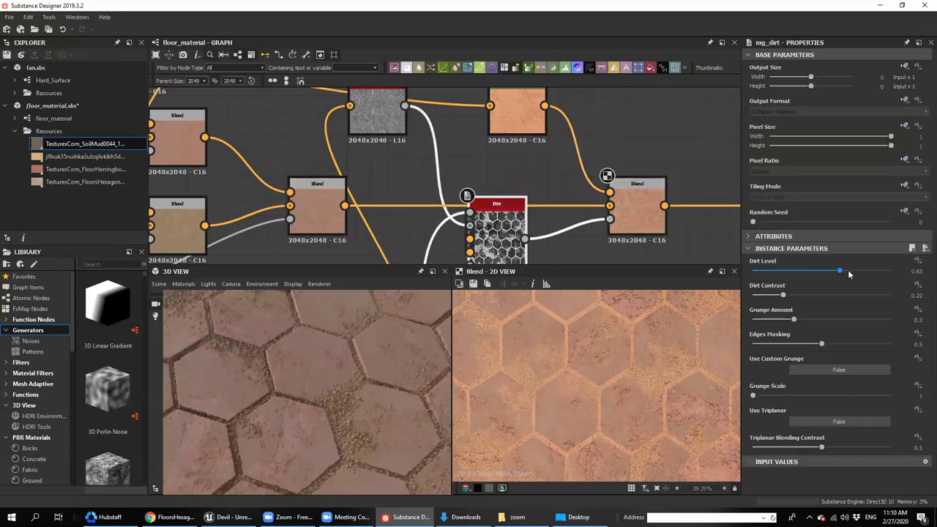
drag(849, 273, 864, 275)
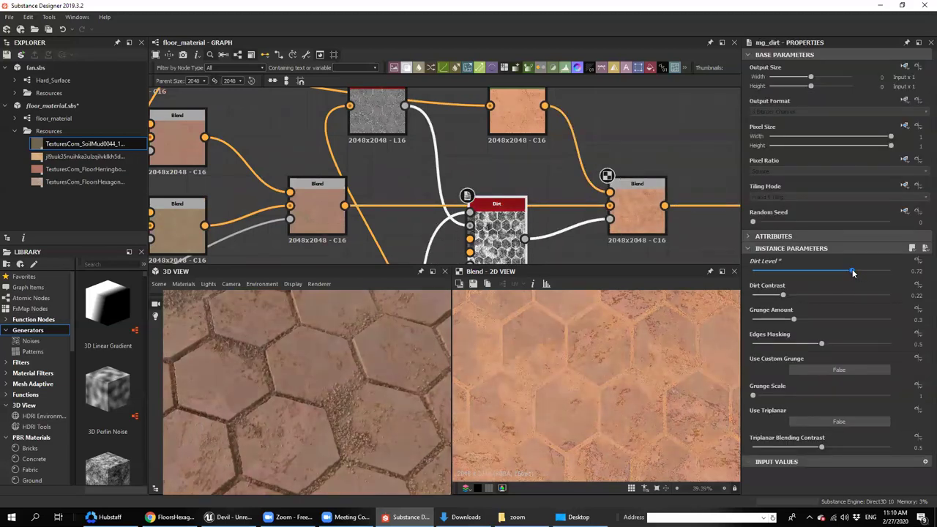
drag(362, 382, 266, 341)
Connect the Directional Warp grunge to the Roughness output and inspect the reflections on the tiles in 3D
scroll(413, 140, down, 5)
scroll(413, 140, up, 5)
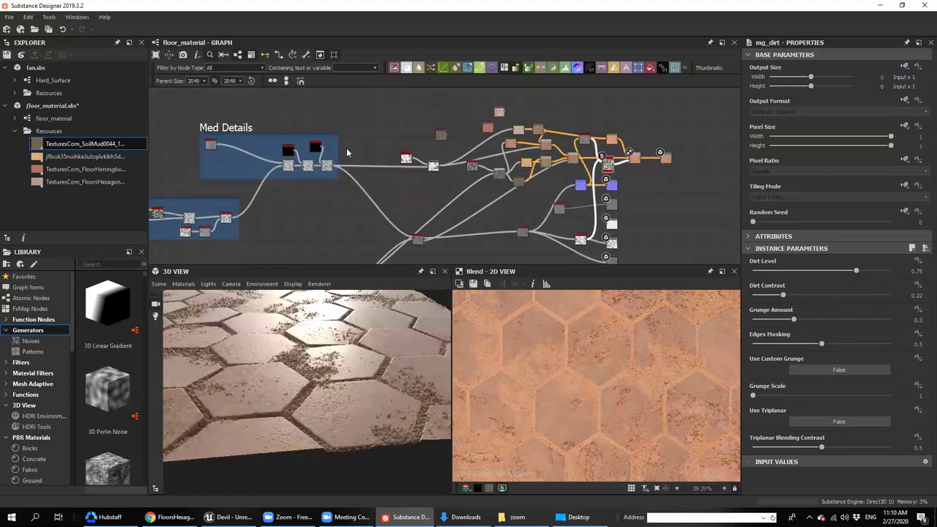
scroll(563, 176, up, 1)
double_click(564, 192)
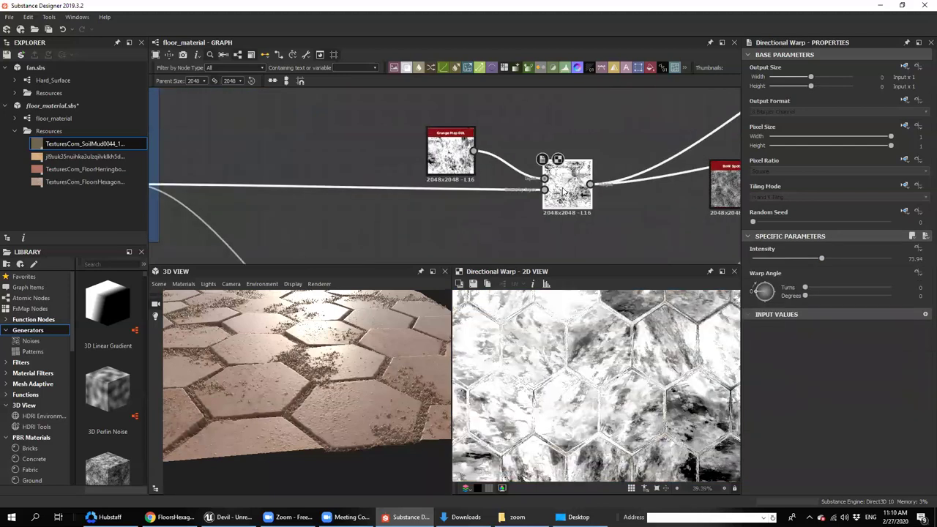
scroll(586, 167, down, 5)
middle_drag(550, 199, 439, 147)
middle_drag(670, 154, 593, 153)
scroll(654, 185, up, 1)
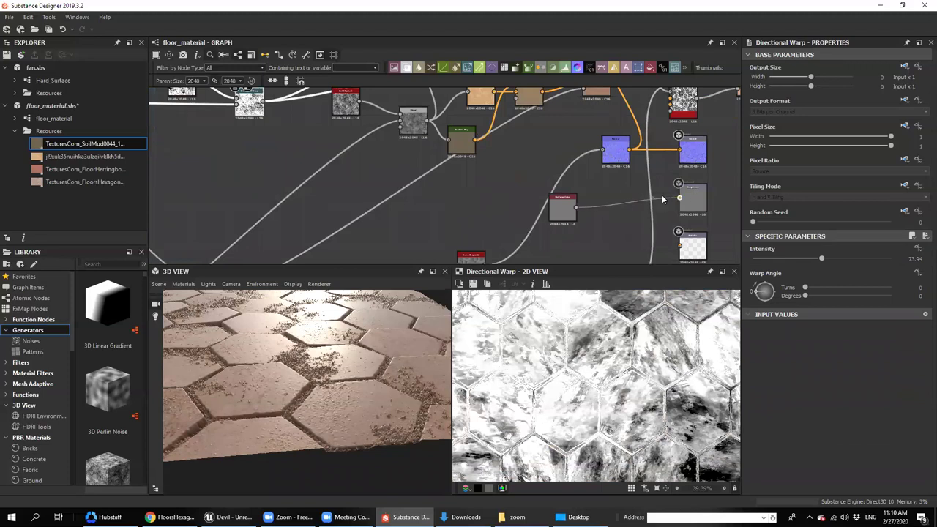
drag(558, 190, 263, 101)
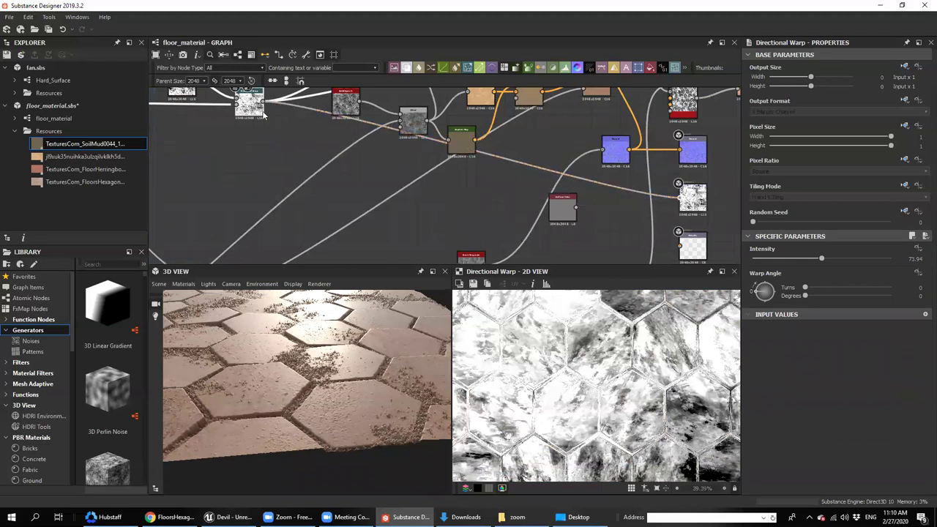
drag(319, 352, 279, 349)
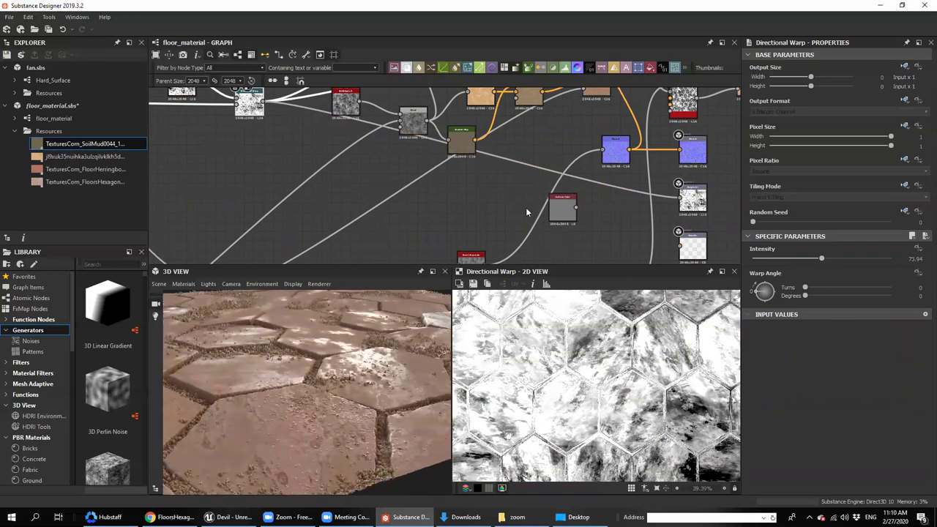
Insert a Histogram Range node between the Directional Warp node and the Roughness output
middle_drag(526, 208, 520, 215)
drag(458, 148, 463, 129)
drag(515, 155, 511, 181)
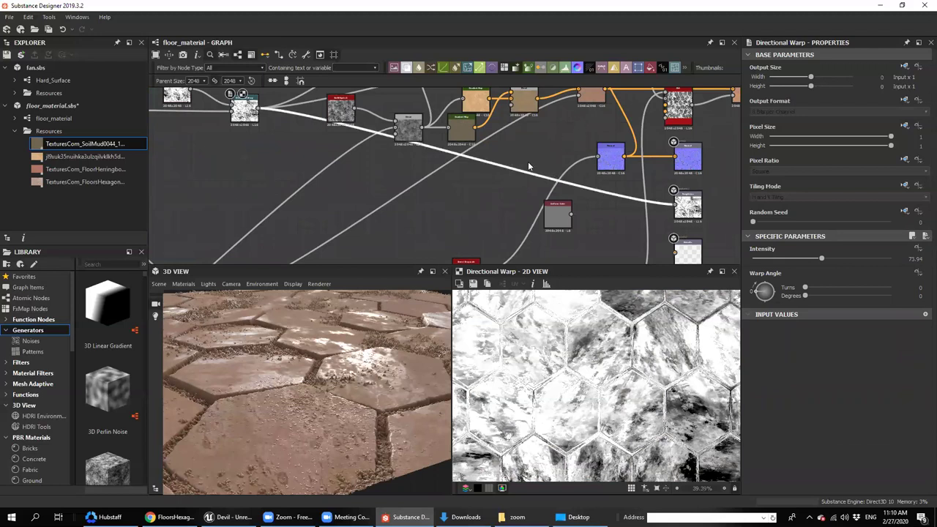
key(space)
text(h)
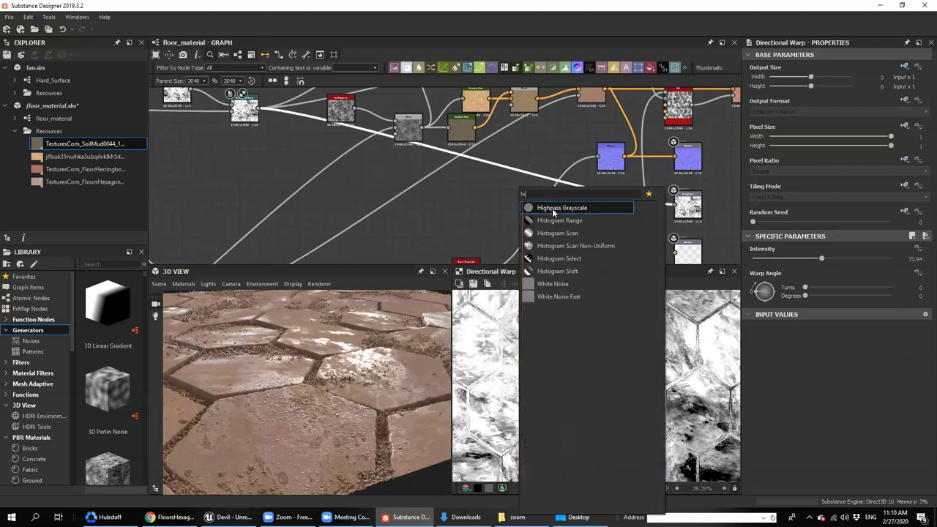
click(560, 220)
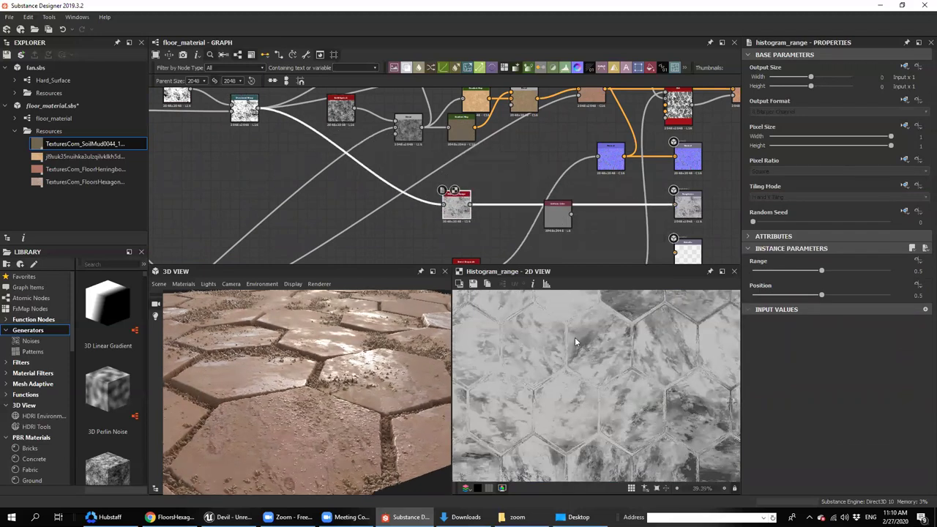
Set the Histogram Range node's Range to 0.99 and Position to 0.33, checking the tile gloss in 3D
drag(823, 273, 890, 284)
drag(376, 398, 381, 399)
mouse_move(814, 292)
mouse_down()
mouse_move(782, 292)
mouse_move(800, 297)
mouse_up()
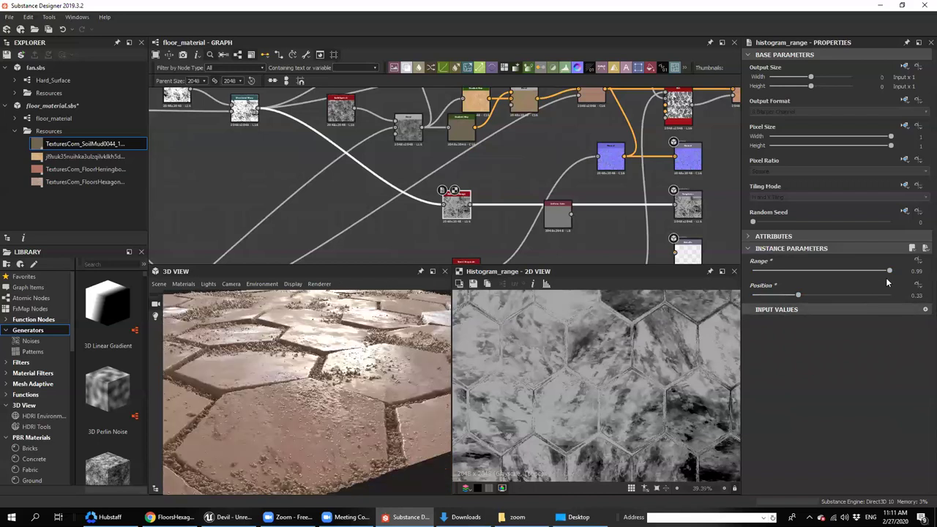
Set the Histogram Range node's Range to 0.62 and Position to 0.41, checking the tile reflections in 3D
drag(790, 277, 838, 277)
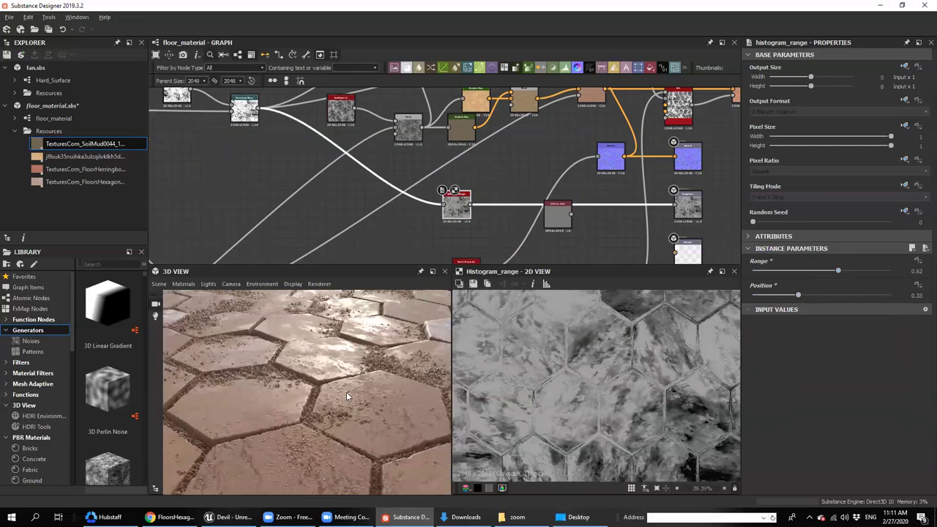
drag(362, 391, 349, 363)
drag(797, 295, 811, 297)
mouse_move(364, 349)
mouse_down()
mouse_move(346, 342)
mouse_move(357, 368)
mouse_move(375, 372)
mouse_move(360, 341)
mouse_up()
Examine the floor's gloss, dirt and tile relief in 3D from several angles, both close up and from afar
scroll(360, 341, down, 5)
mouse_move(354, 379)
mouse_down()
mouse_move(406, 378)
mouse_move(347, 381)
mouse_up()
scroll(346, 381, up, 5)
scroll(438, 166, down, 4)
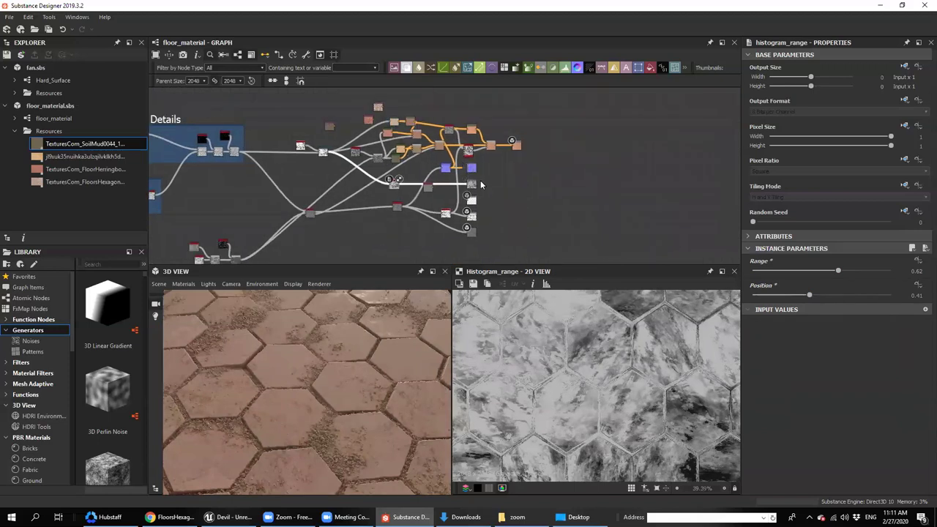
alt+drag(282, 414, 308, 397)
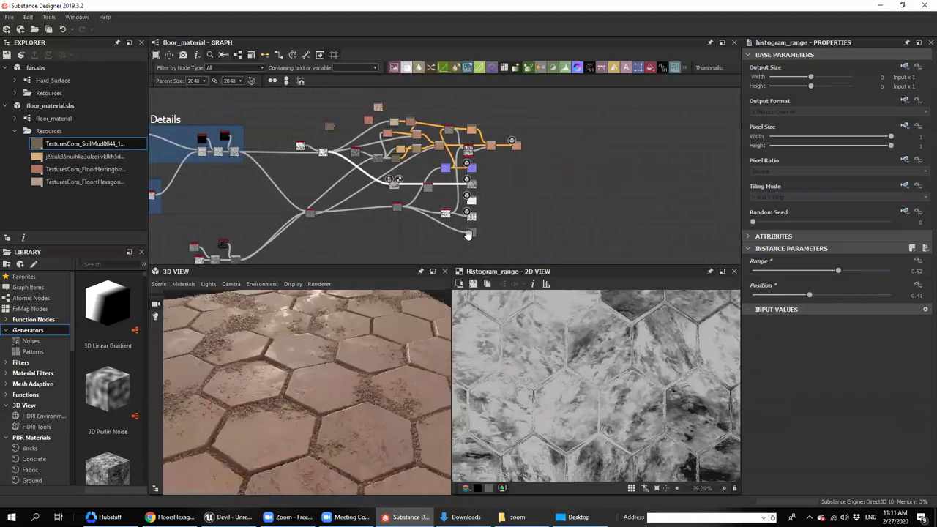
middle_drag(468, 234, 493, 218)
scroll(335, 397, up, 5)
drag(340, 396, 324, 385)
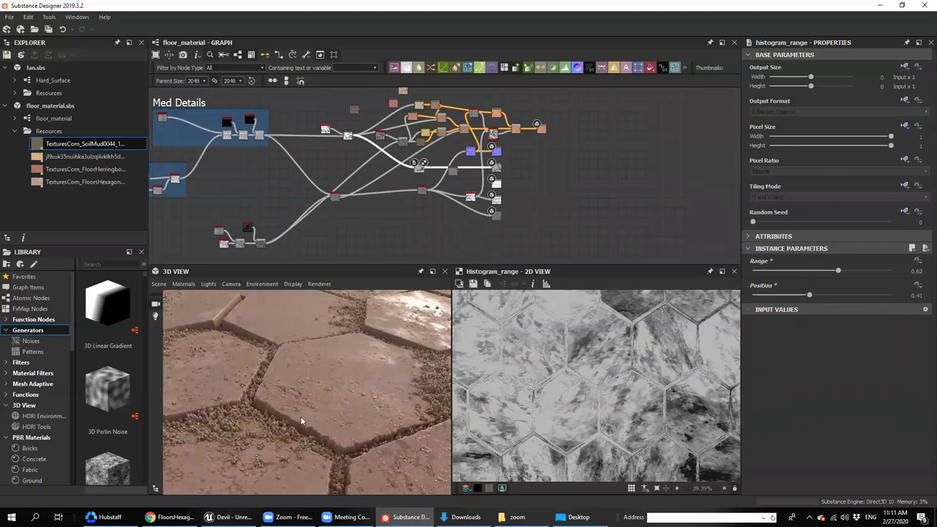
scroll(300, 417, down, 4)
Move the Normal, Roughness, Metallic, Ambient Occlusion and Height output nodes farther right to make room before them
middle_drag(466, 225, 469, 230)
drag(535, 171, 480, 236)
drag(504, 160, 624, 160)
middle_drag(555, 146, 543, 153)
scroll(312, 410, down, 1)
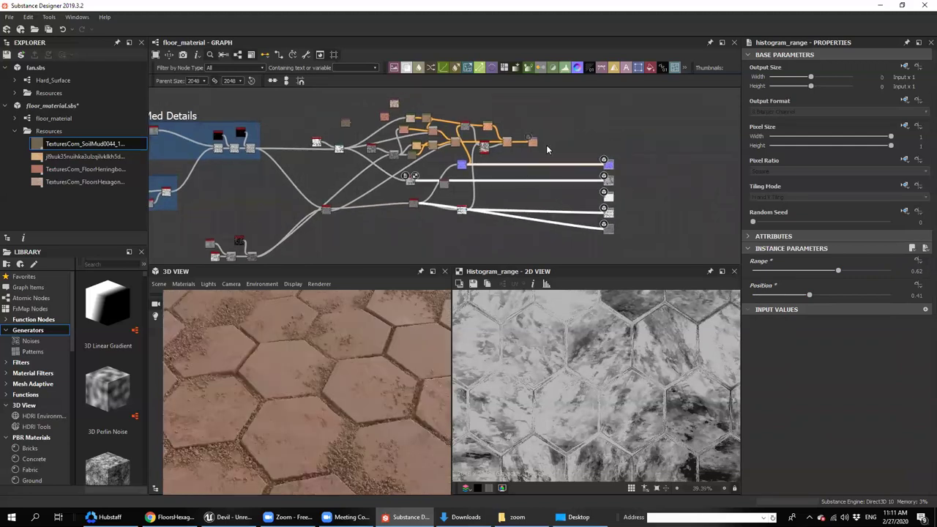
Add a Water Level node to the graph, between the final Blend chain and the moved outputs
scroll(564, 124, up, 3)
key(space)
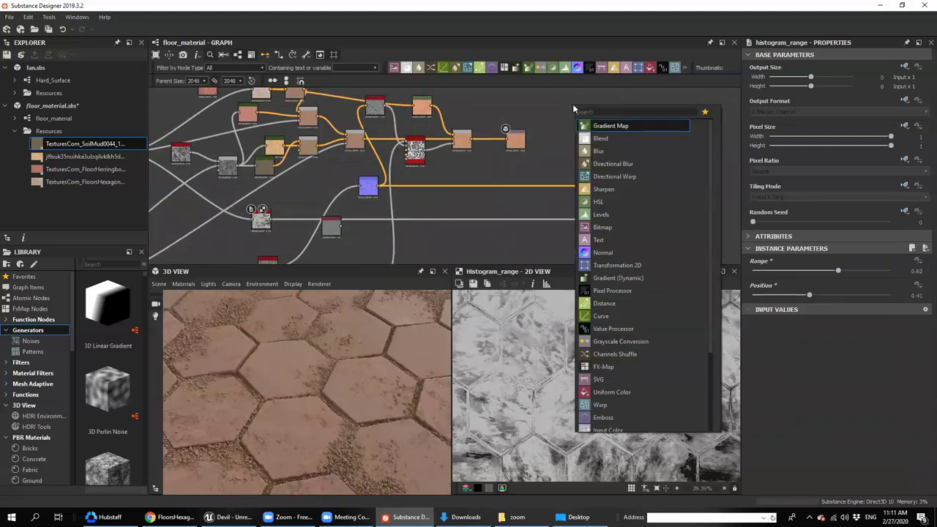
text(wat)
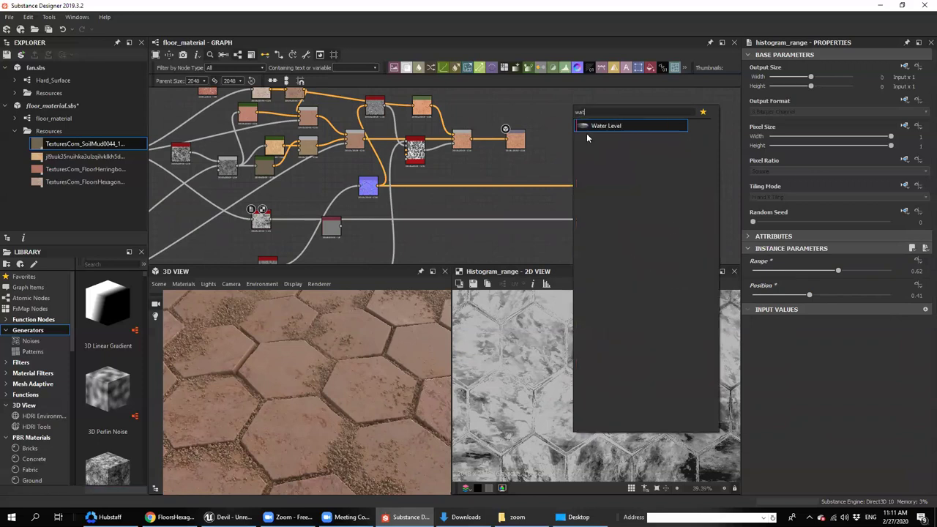
click(598, 127)
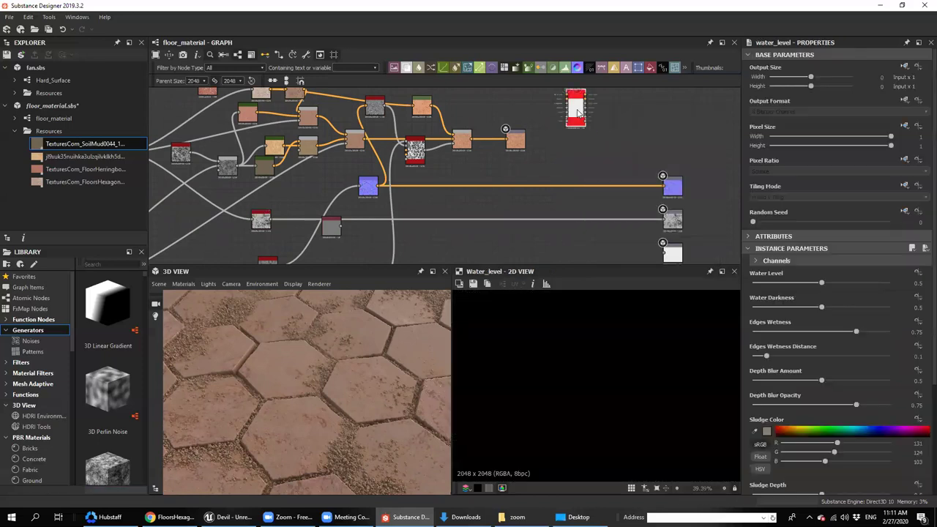
scroll(557, 128, up, 3)
scroll(571, 129, up, 2)
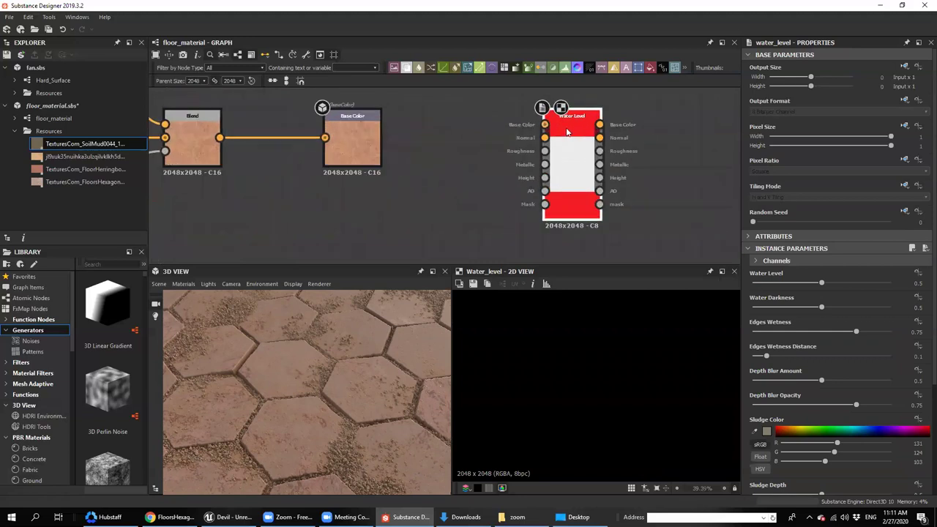
Reroute the Normal node's link from the Normal output into the Water Level node's Normal input
scroll(558, 134, down, 2)
scroll(293, 187, down, 1)
middle_drag(340, 186, 388, 188)
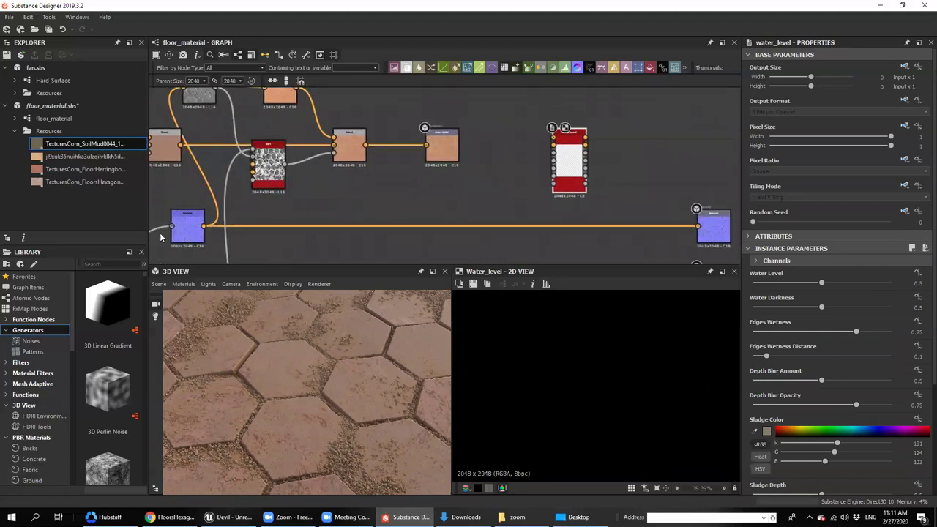
middle_drag(471, 176, 399, 173)
scroll(645, 227, up, 1)
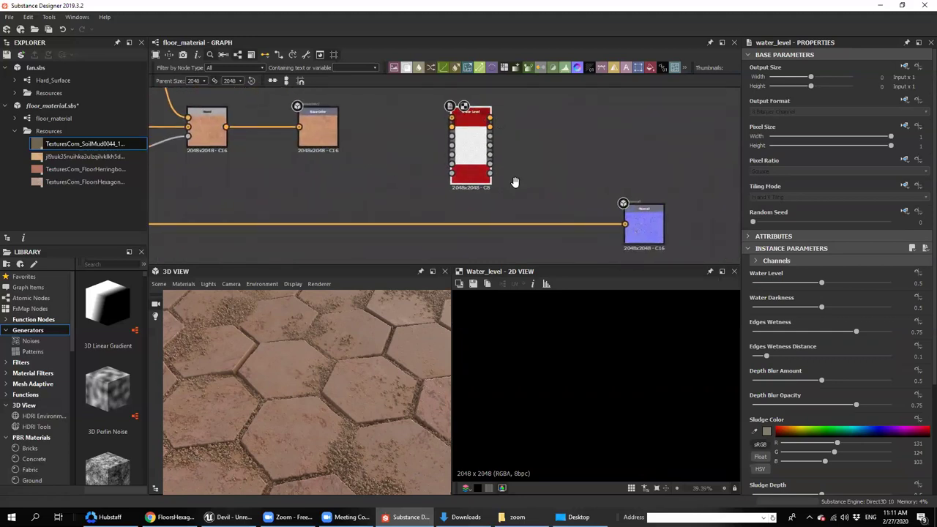
drag(628, 225, 447, 134)
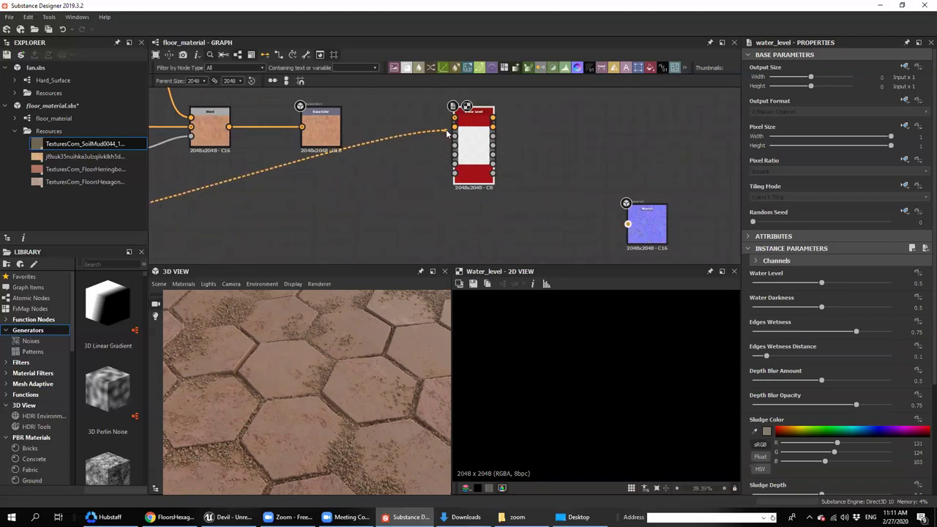
Move the Base Color output node past the Water Level node, above the Normal output
middle_drag(455, 131, 451, 186)
scroll(339, 179, down, 2)
drag(321, 177, 542, 187)
scroll(257, 183, up, 2)
middle_drag(332, 150, 264, 94)
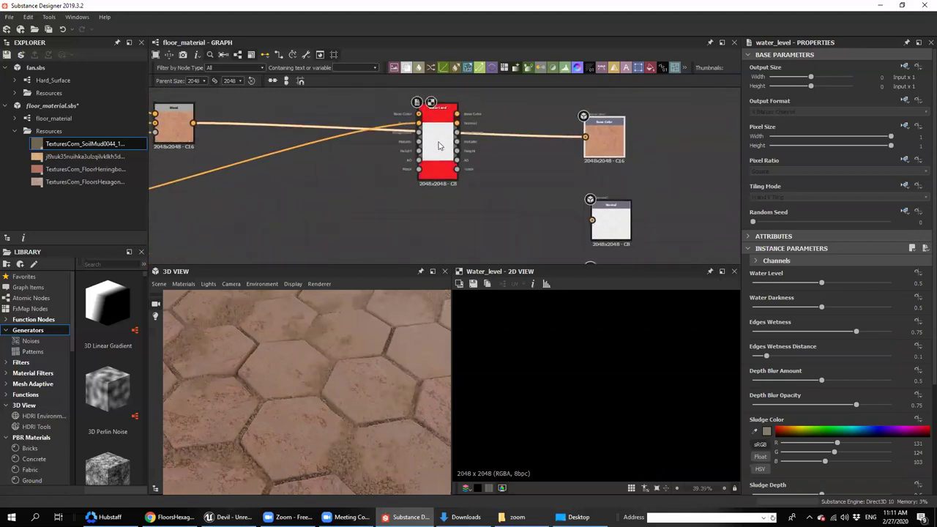
Connect the Water Level's Normal to the Normal output and route the final Blend through its Base Color to the Base Color output
drag(599, 221, 597, 220)
middle_drag(484, 189, 495, 234)
middle_drag(191, 175, 203, 190)
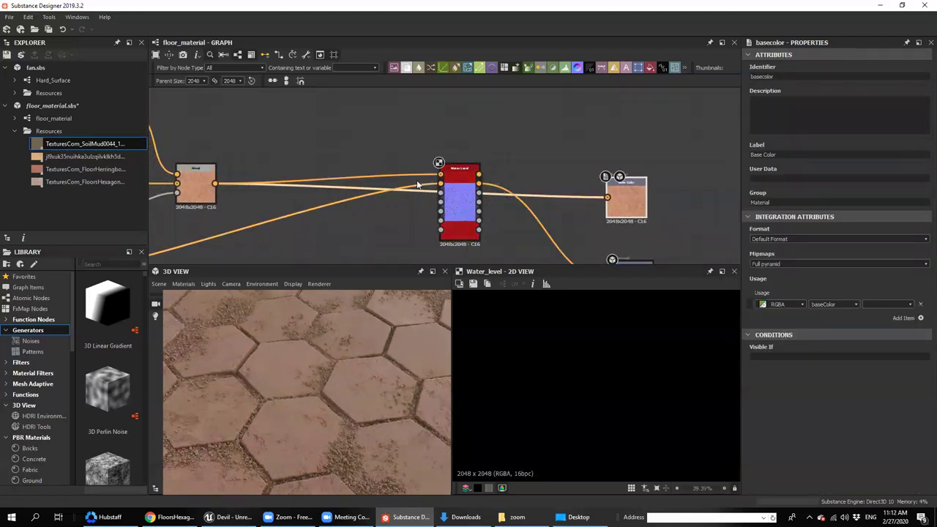
scroll(480, 149, down, 2)
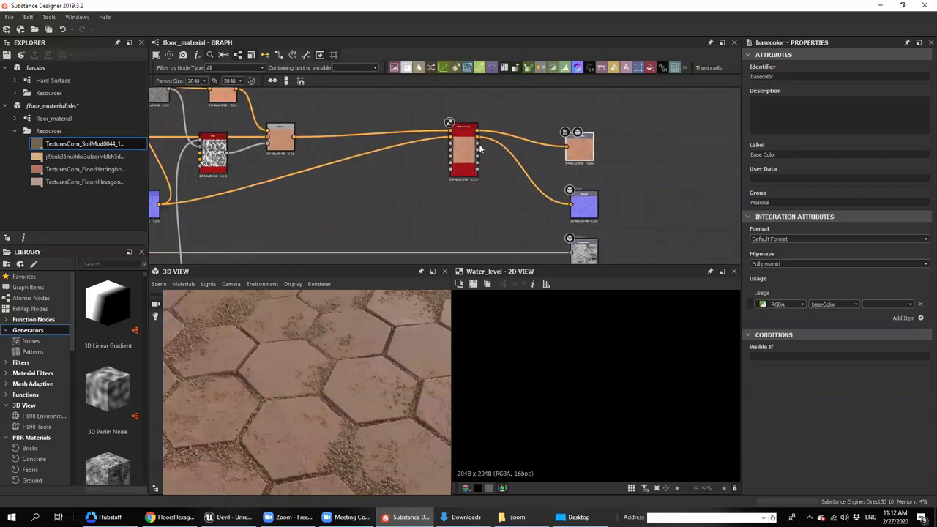
scroll(480, 149, up, 3)
scroll(473, 171, down, 2)
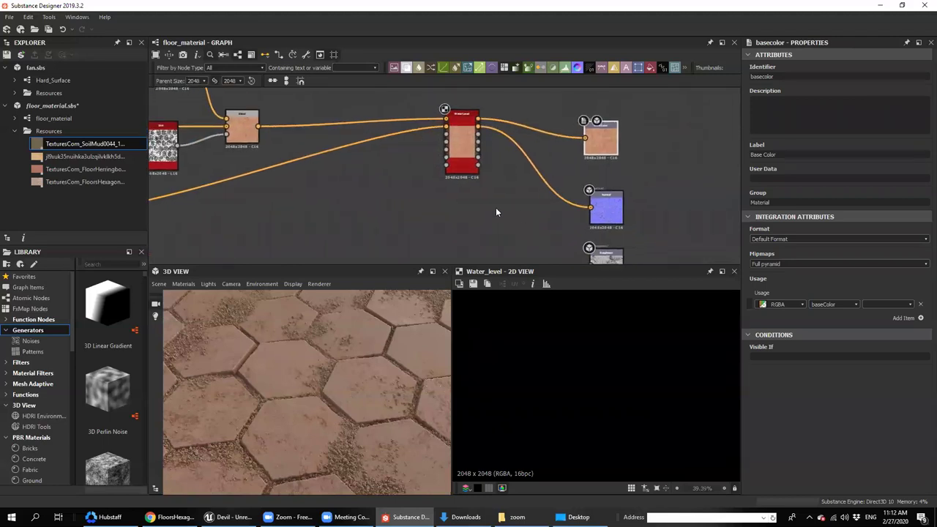
Route the Histogram Range link through the Water Level node's Roughness channel to the Roughness output
scroll(505, 213, down, 1)
drag(576, 243, 471, 218)
middle_drag(476, 216, 467, 166)
scroll(481, 162, up, 2)
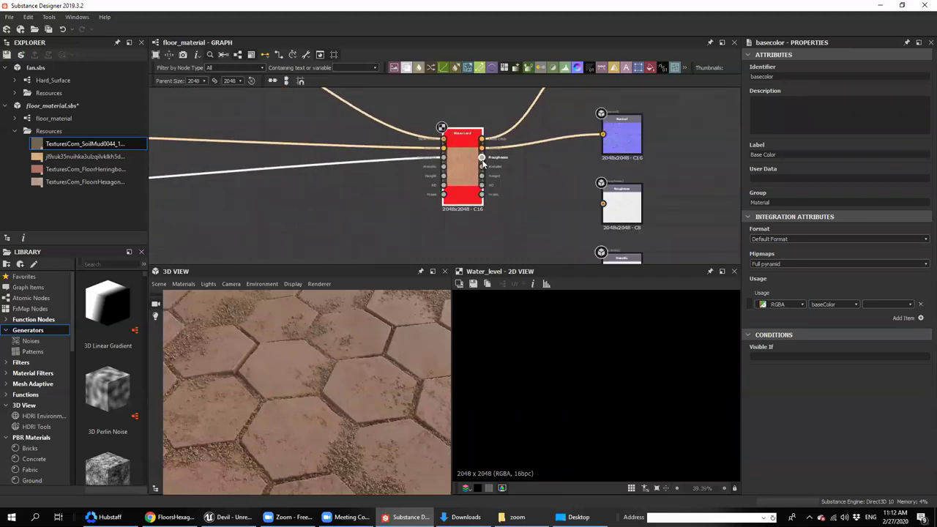
drag(481, 157, 606, 210)
middle_drag(607, 210, 607, 152)
Route the ambient occlusion link through the Water Level node's AO channel to the Ambient Occlusion output
scroll(600, 210, down, 2)
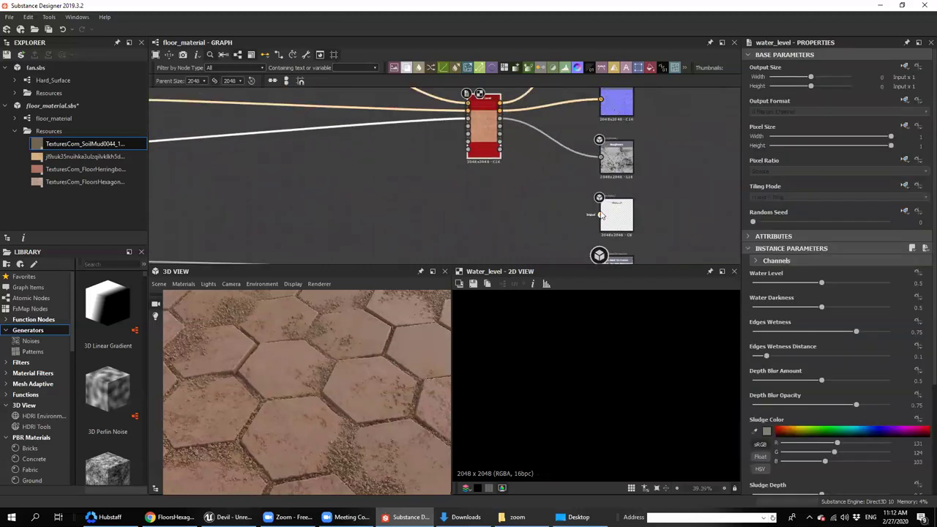
drag(511, 150, 518, 189)
middle_drag(535, 228, 529, 199)
scroll(531, 201, up, 1)
drag(607, 241, 479, 156)
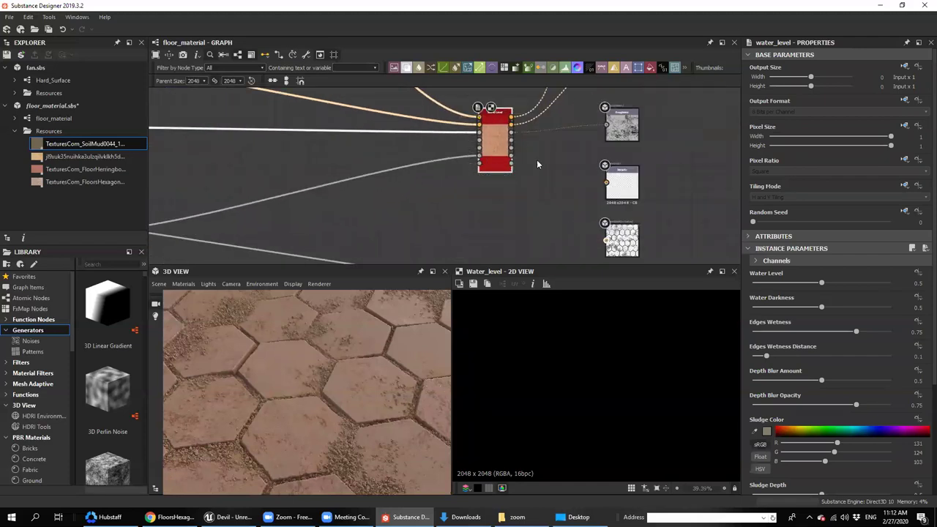
drag(613, 244, 612, 244)
drag(491, 160, 492, 194)
mouse_move(493, 196)
middle_down()
mouse_move(487, 161)
mouse_move(489, 185)
middle_up()
scroll(487, 185, up, 2)
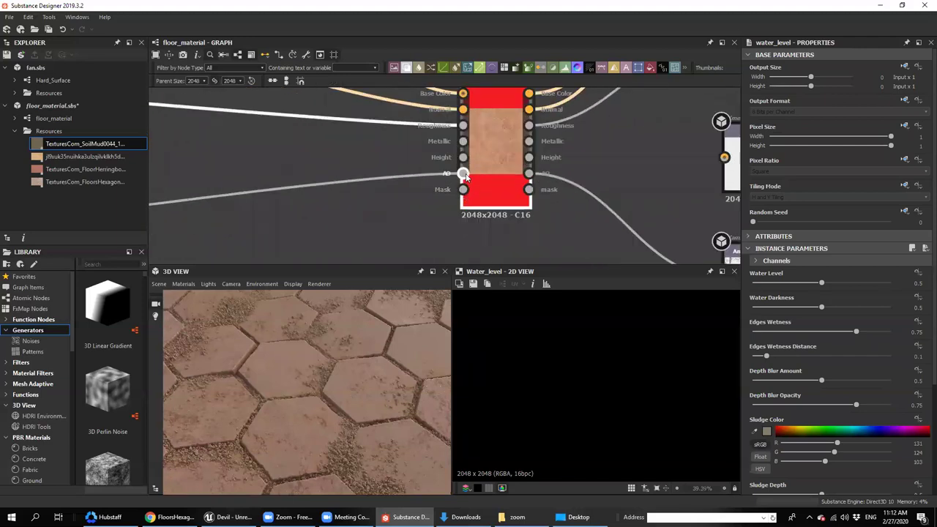
scroll(468, 169, down, 4)
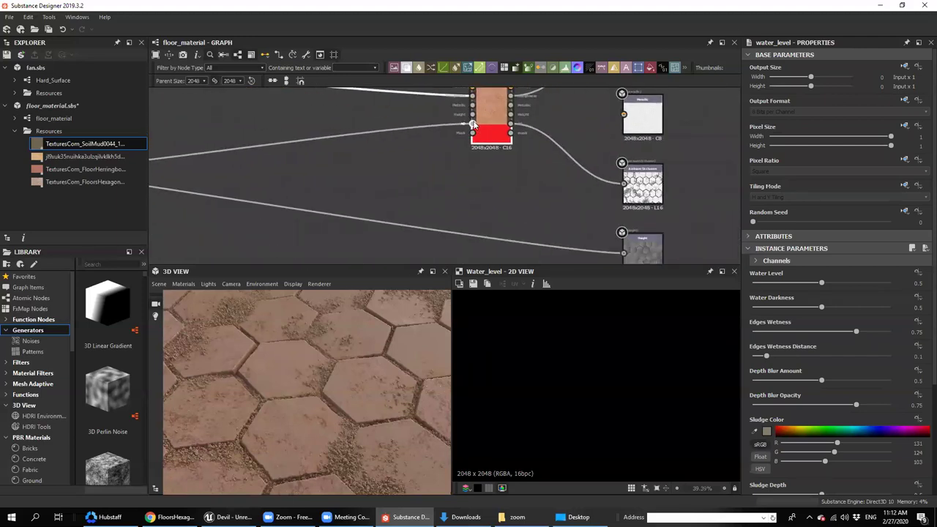
Route the height link through the Water Level node's Height channel to the Height output
drag(579, 213, 591, 235)
scroll(501, 117, up, 1)
drag(489, 118, 482, 160)
Set the Water Level node's Water Level to 0.43 and Water Darkness to 0.29, checking the puddles in 3D
drag(350, 327, 395, 362)
drag(821, 282, 824, 283)
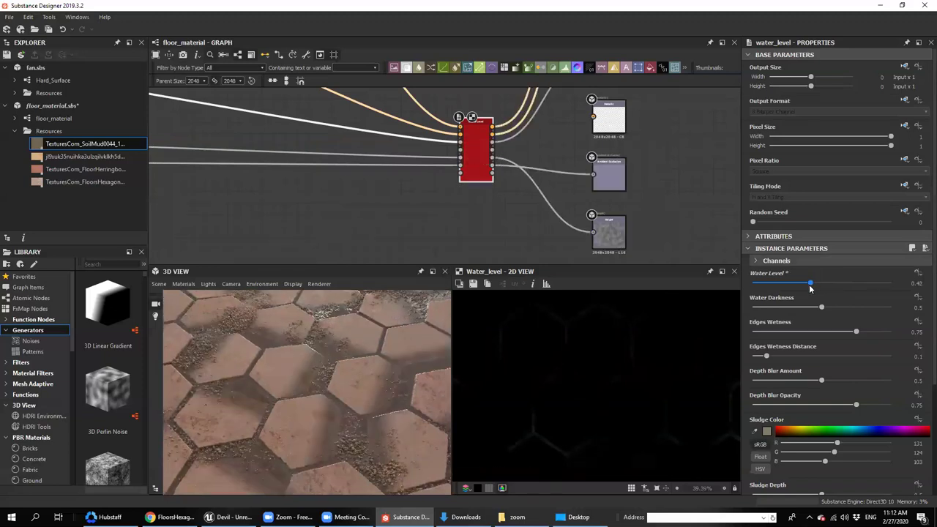
drag(820, 307, 792, 308)
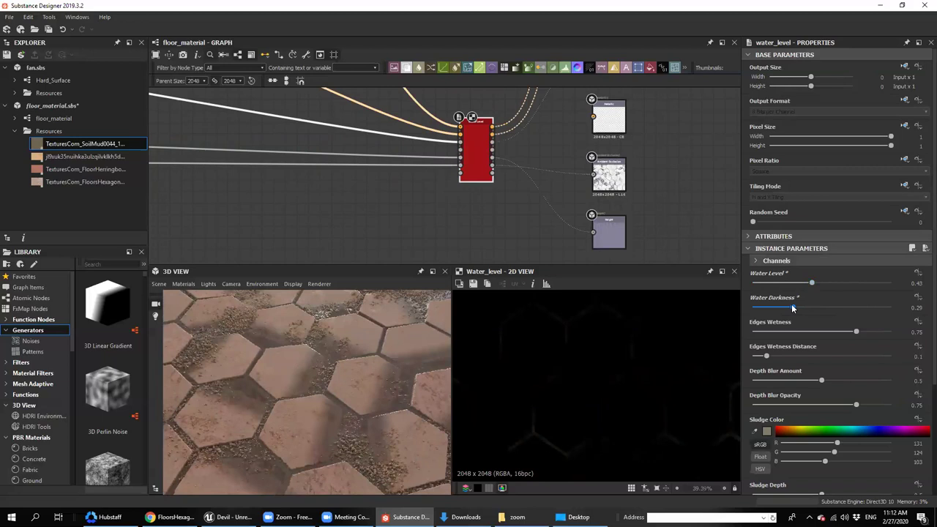
drag(267, 385, 351, 392)
Set the Water Level node's Sludge Depth to 0.61 and Frost to 0.25, inspecting the gaps between tiles
scroll(792, 382, down, 3)
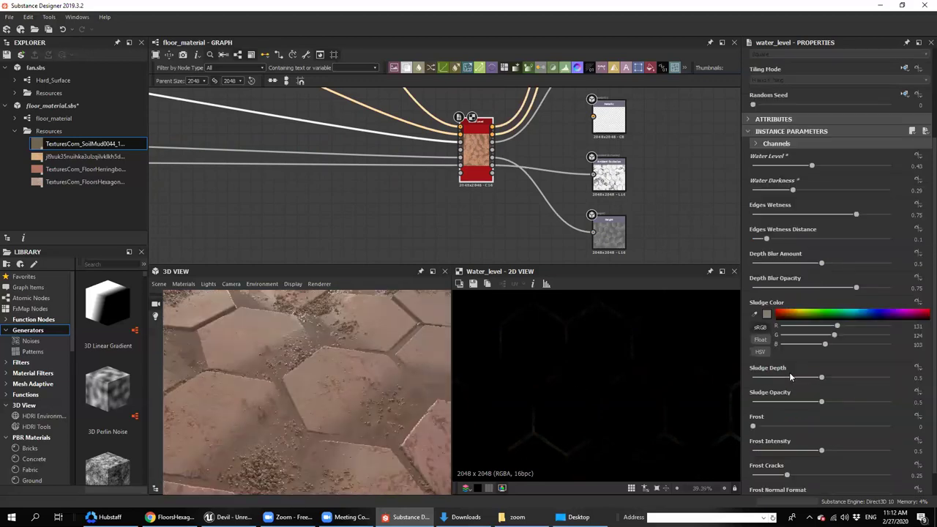
drag(821, 377, 837, 377)
drag(754, 426, 791, 427)
drag(791, 428, 787, 427)
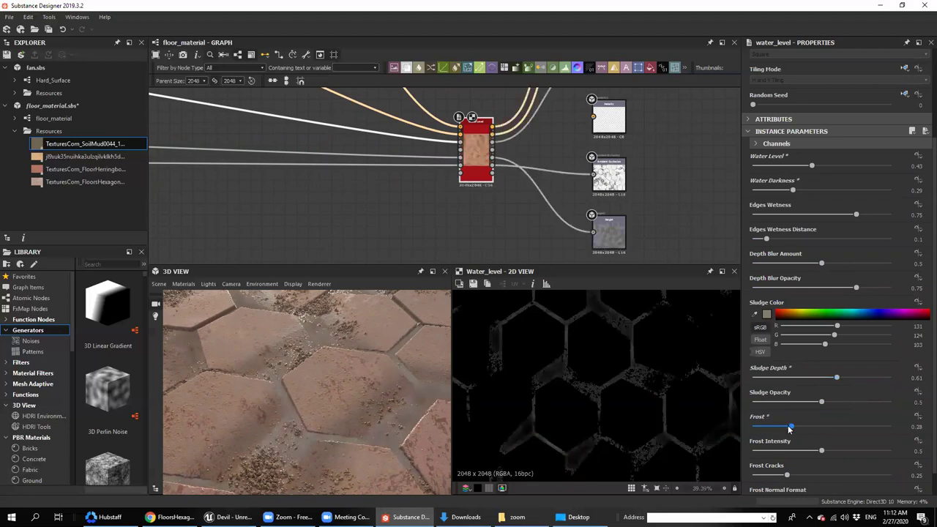
mouse_move(328, 428)
mouse_down()
mouse_move(335, 398)
mouse_move(349, 426)
mouse_move(334, 432)
mouse_up()
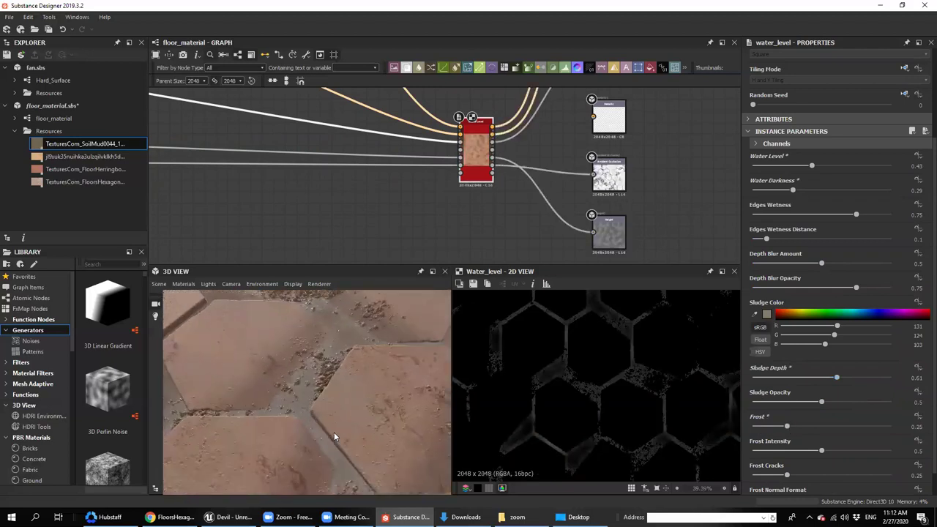
Set the Water Level node's Sludge Opacity to 0.4 and Sludge Depth to 0.73
click(808, 402)
drag(836, 378, 853, 380)
Try a lower Depth Blur Opacity, Depth Blur Amount 0.64 and Edges Wetness 0.49, undoing each change
drag(856, 289, 778, 288)
key(ctrl+z)
drag(822, 263, 843, 264)
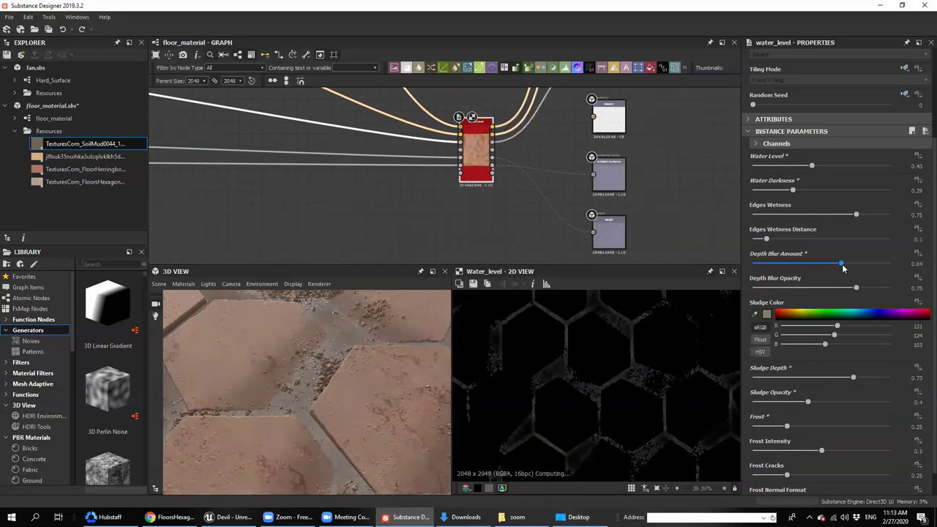
mouse_move(322, 389)
mouse_down()
mouse_move(327, 405)
mouse_move(361, 402)
mouse_move(322, 388)
mouse_up()
key(ctrl+z)
drag(857, 214, 820, 217)
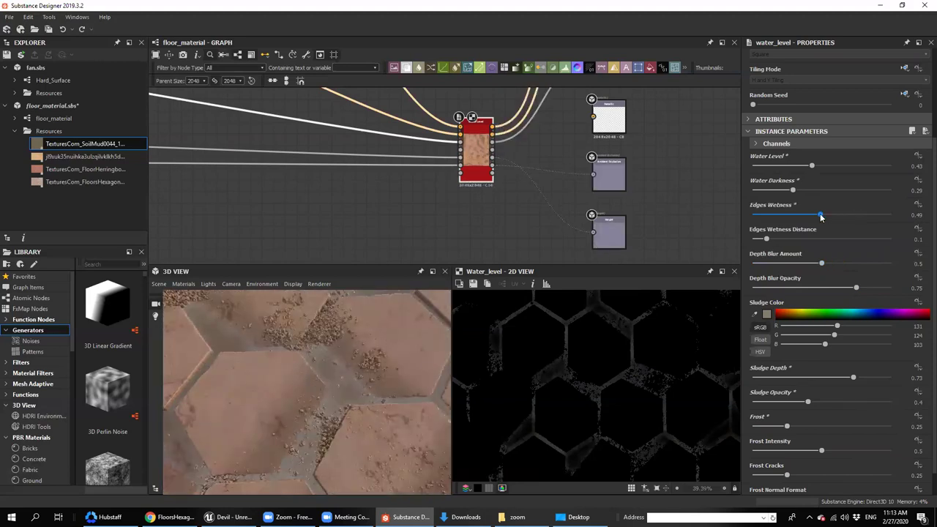
key(ctrl+z)
Set Water Level to 0.44, Water Darkness to 0.28 and Edges Wetness to 0.67, inspecting the wet floor in 3D
drag(811, 166, 874, 214)
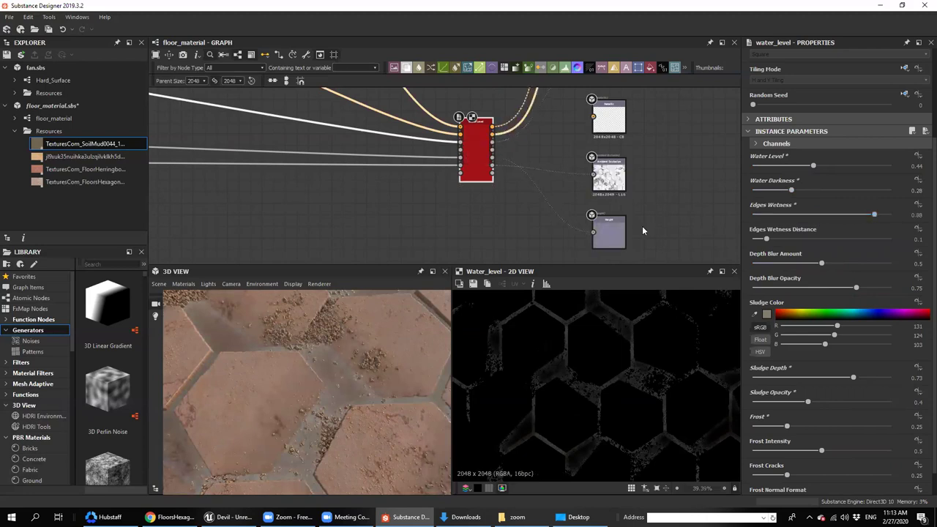
mouse_move(367, 355)
mouse_down()
mouse_move(373, 329)
mouse_move(380, 351)
mouse_up()
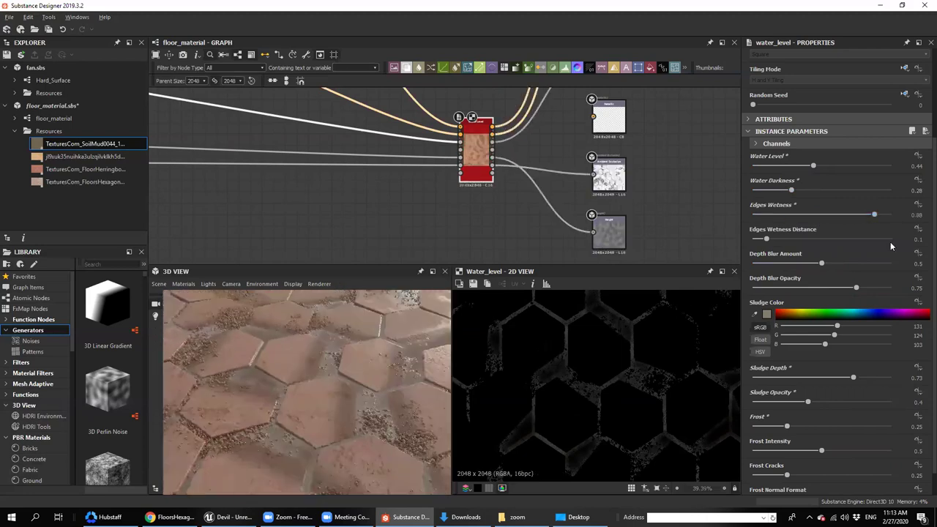
click(846, 214)
drag(355, 368, 326, 366)
scroll(360, 366, down, 5)
scroll(327, 370, up, 3)
Preview the material on the Sphere 2 Tiles mesh and inspect the dirt and water up close
click(159, 284)
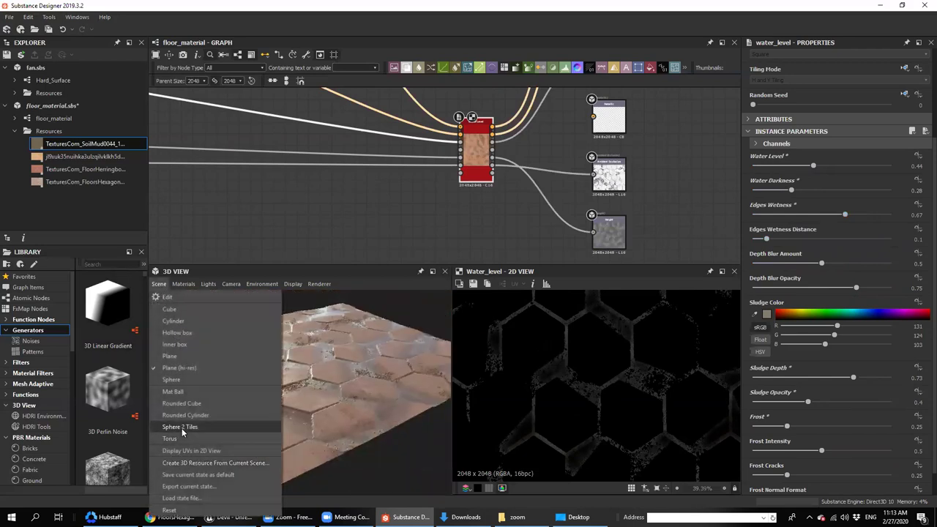
click(182, 427)
scroll(299, 351, down, 5)
scroll(295, 385, up, 3)
drag(295, 385, 319, 382)
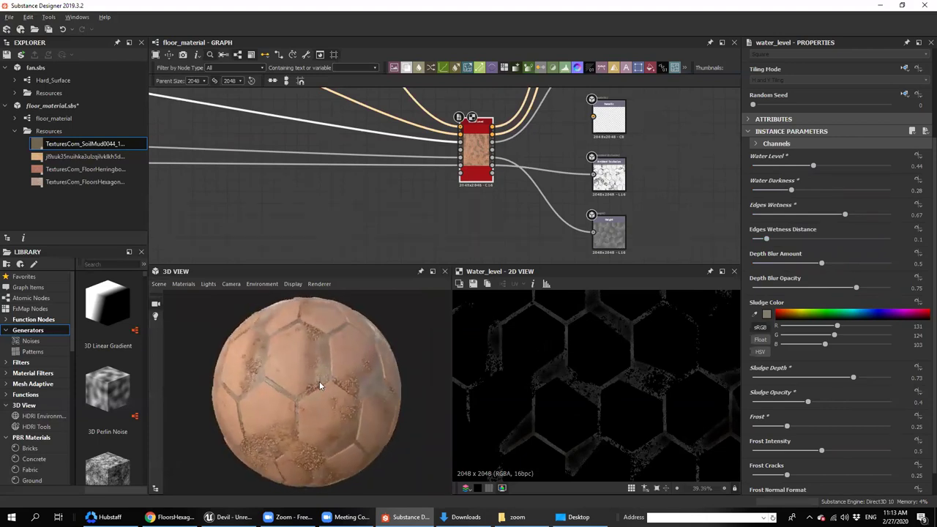
scroll(307, 382, up, 2)
scroll(280, 360, up, 4)
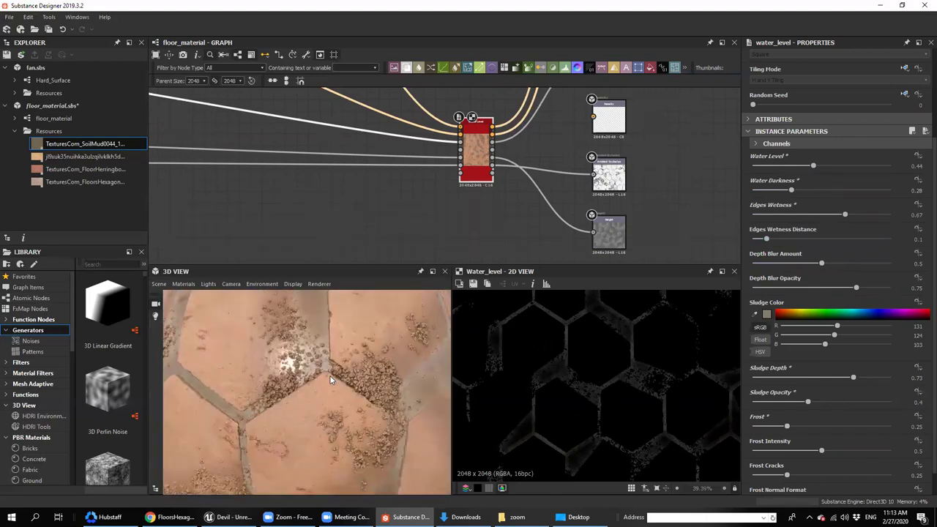
scroll(330, 379, down, 5)
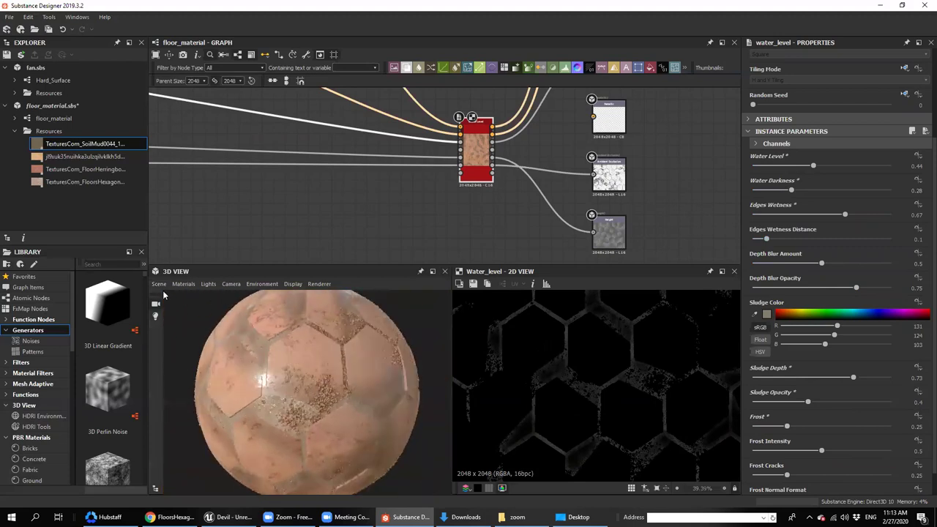
Switch the preview mesh back to Plane (hi-res) and inspect the wet floor at a low angle
click(160, 284)
click(235, 369)
drag(342, 389, 372, 461)
scroll(323, 416, up, 4)
drag(323, 416, 292, 502)
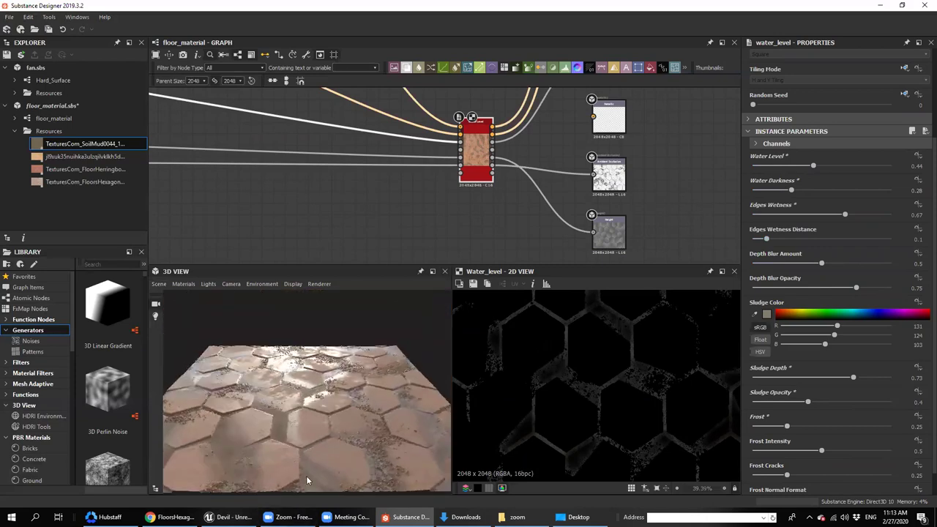
Delete all four imported bitmap resources from the floor_material package
drag(339, 388, 311, 385)
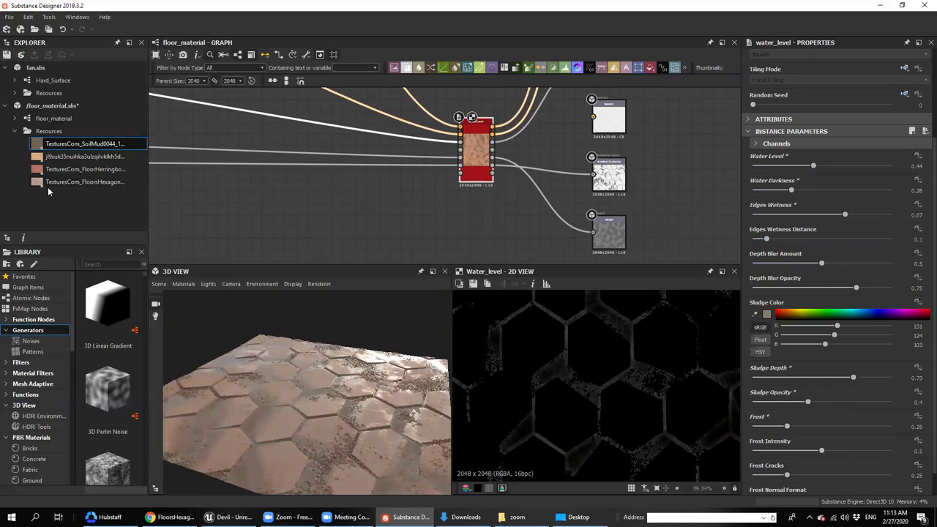
click(73, 144)
shift+click(66, 181)
key(Delete)
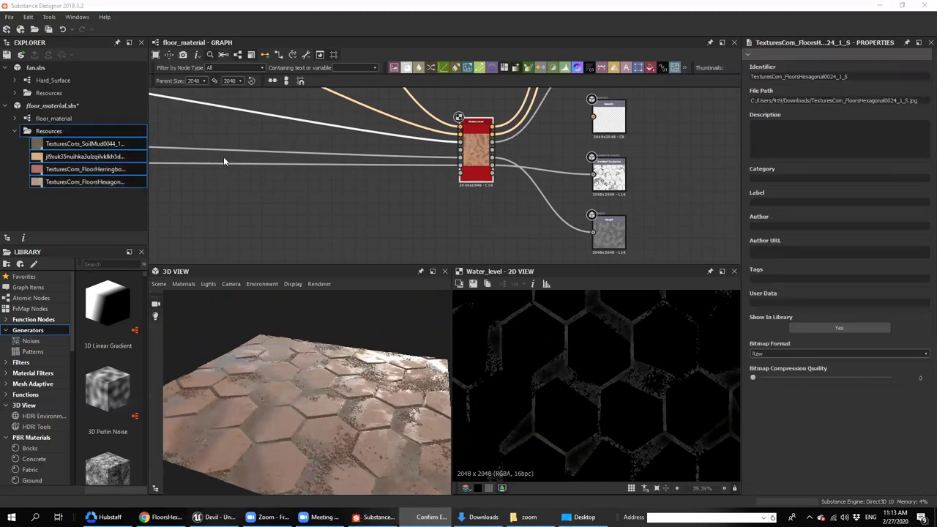
click(442, 263)
Delete the three leftover unconnected bitmap nodes above the color branch of the floor_material graph
scroll(287, 208, down, 5)
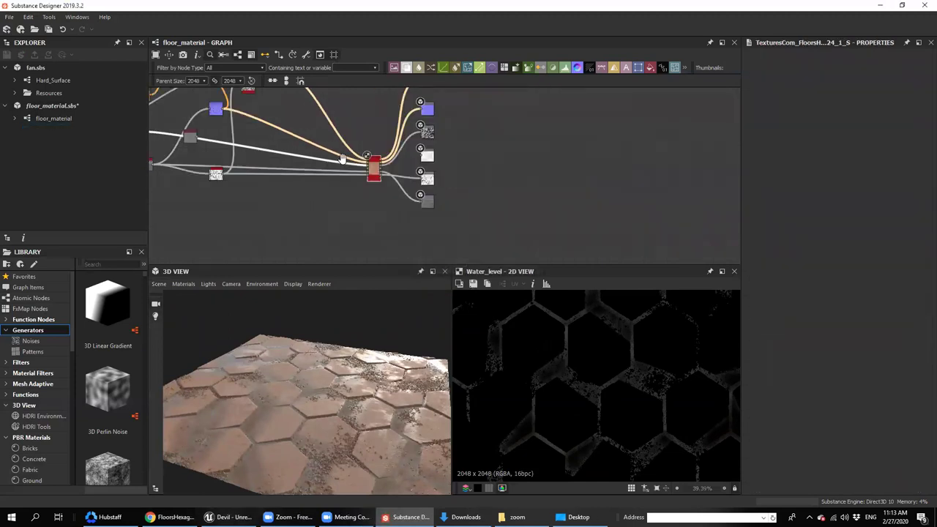
scroll(401, 189, up, 2)
scroll(401, 188, up, 2)
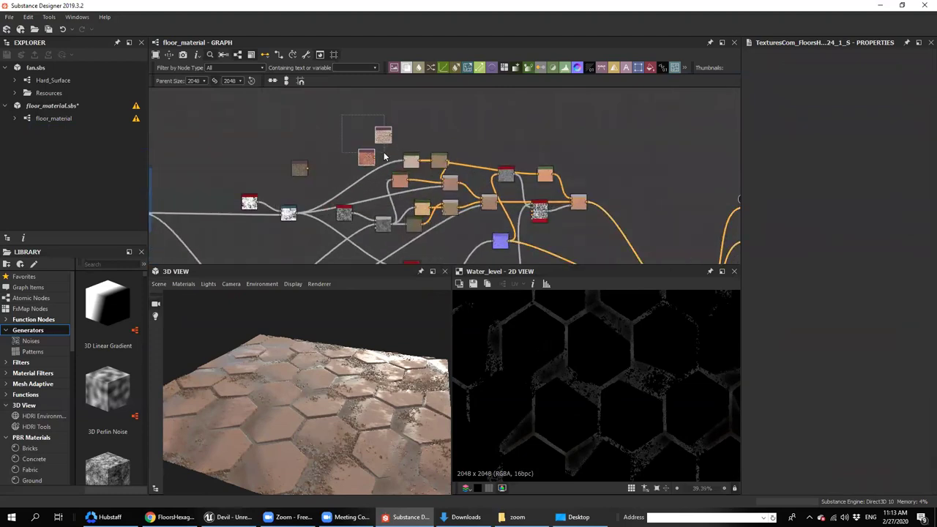
click(299, 169)
key(Delete)
right_click(269, 142)
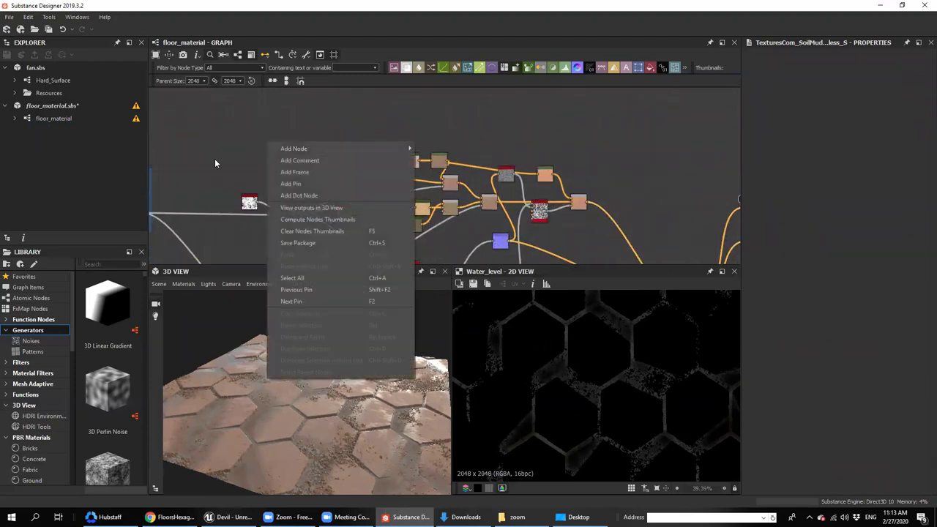
click(257, 150)
Export the floor_material graph's outputs as bitmaps into a new Desktop folder named ground
click(31, 68)
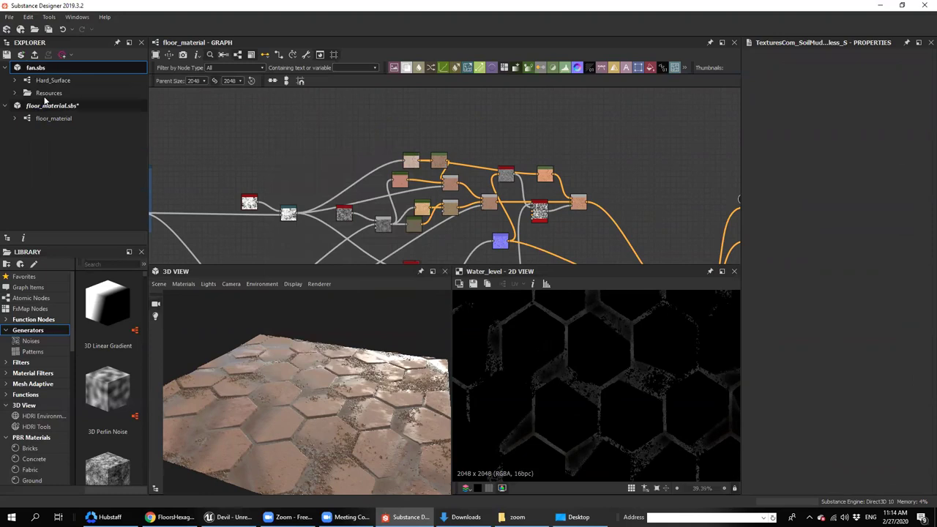
right_click(45, 107)
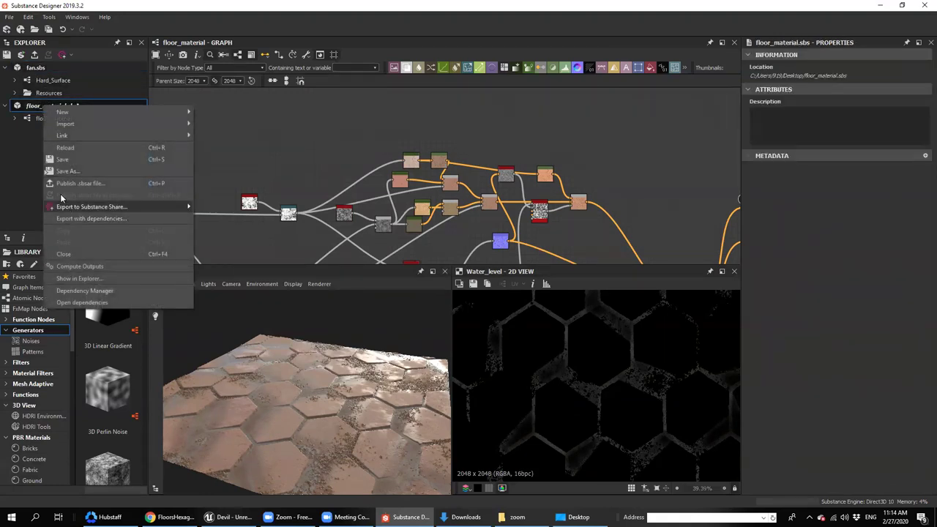
click(27, 131)
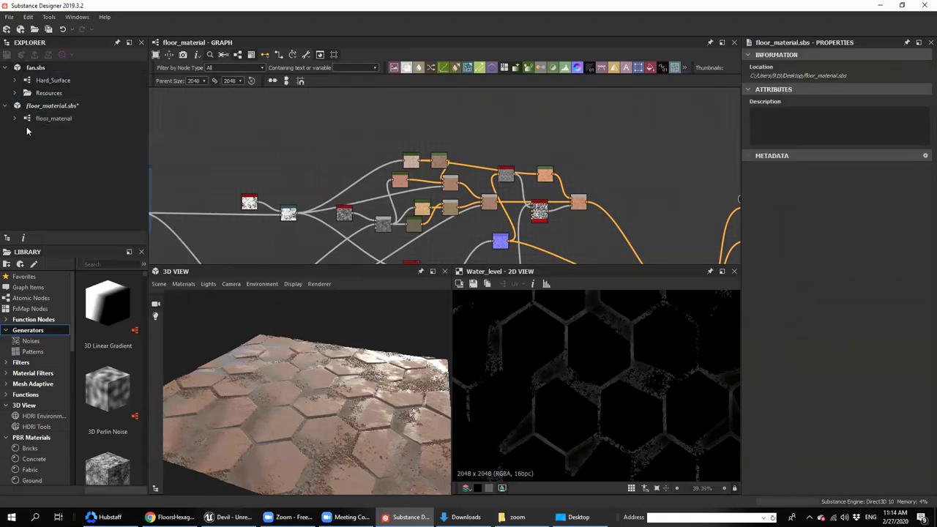
right_click(44, 119)
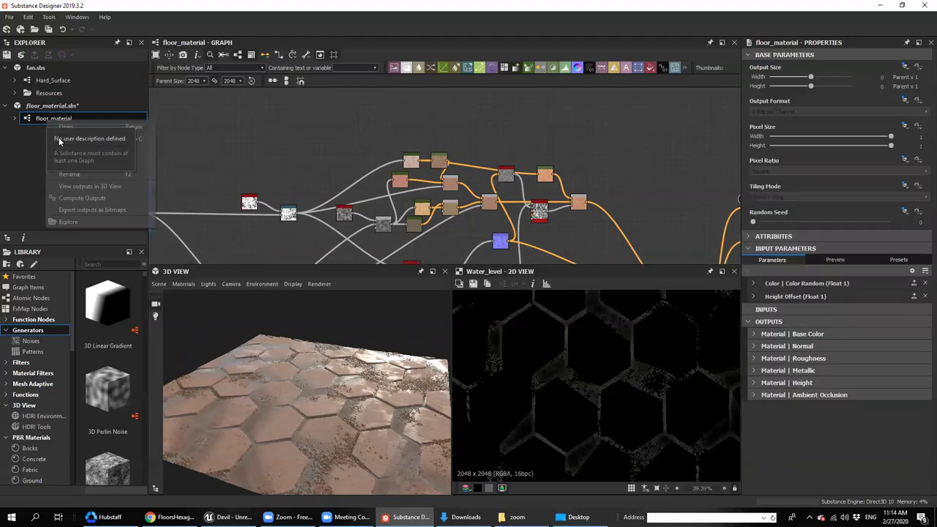
click(71, 208)
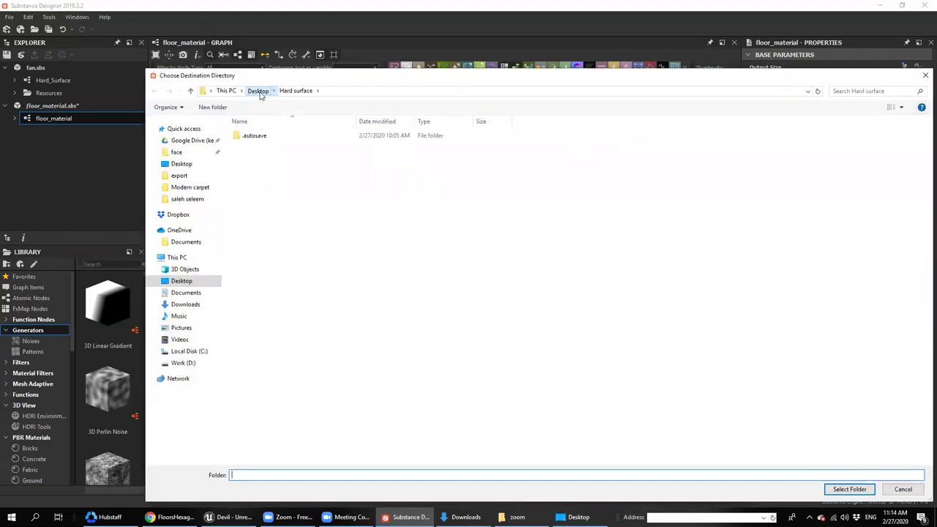
click(258, 91)
right_click(339, 280)
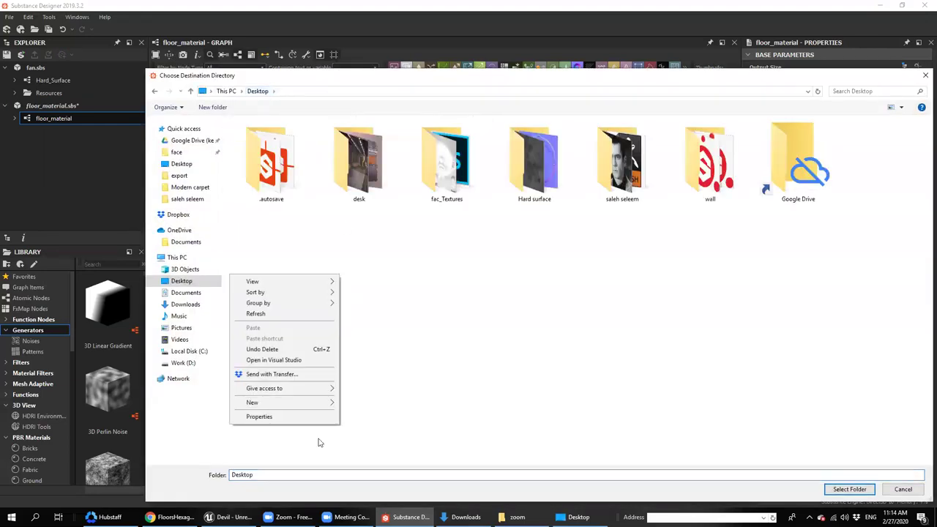
click(366, 405)
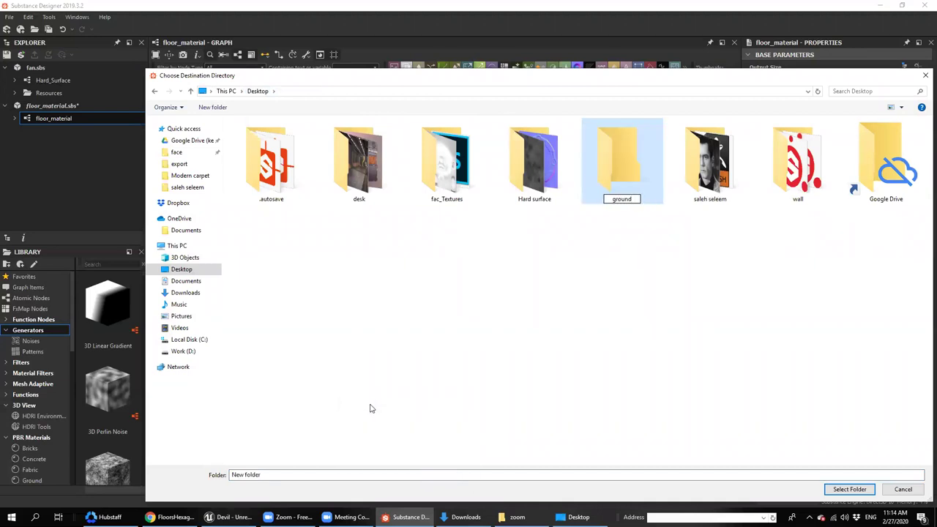
key(Return)
key(Return)
click(849, 489)
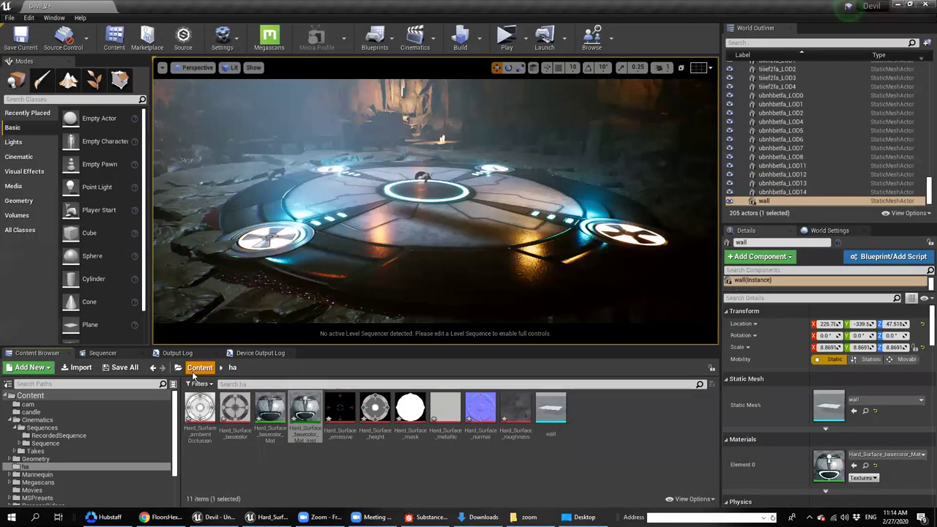
Switch to Unreal Editor, show the top-level Content folder, and open the Desktop's ground folder in File Explorer to check the exported maps
click(197, 369)
right_click(566, 465)
click(529, 517)
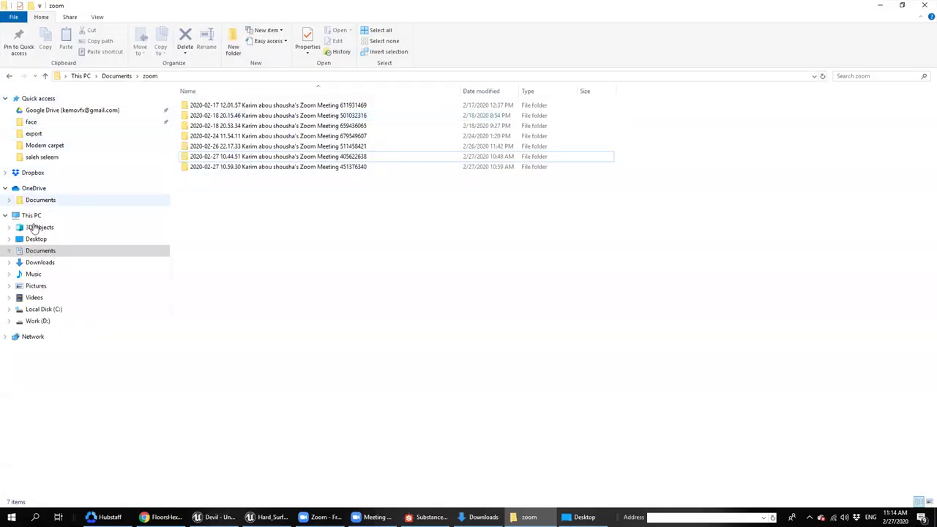
click(35, 241)
double_click(368, 124)
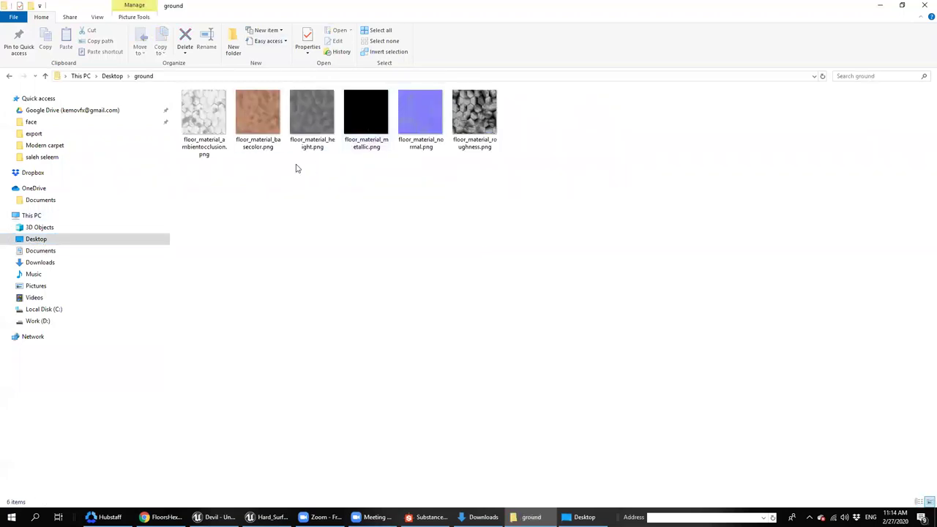
Close the open material instance editor and import the ground folder into Unreal's Content folder, accepting floor_material_normal as a normal map
key(alt+Left)
drag(420, 120, 751, 340)
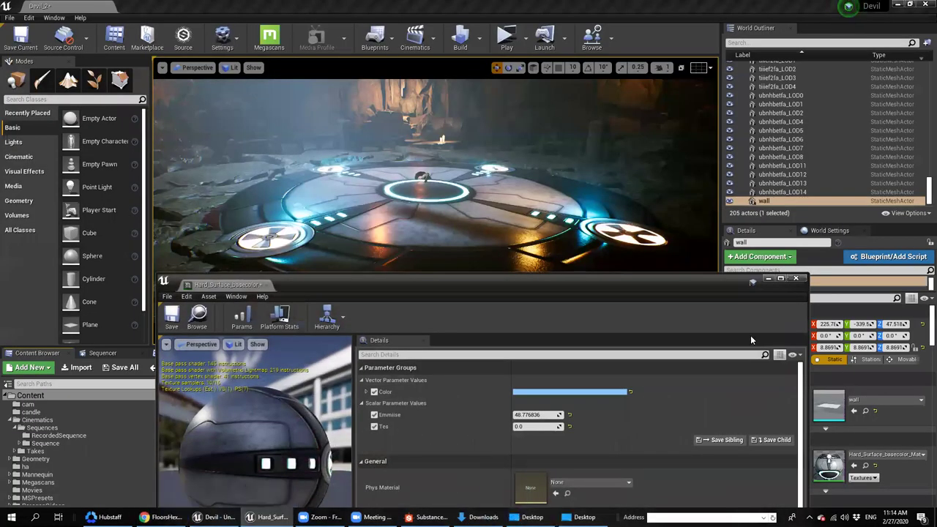
click(796, 278)
click(520, 516)
drag(421, 117, 573, 474)
key(alt+Tab)
key(alt+Tab)
key(alt+Tab)
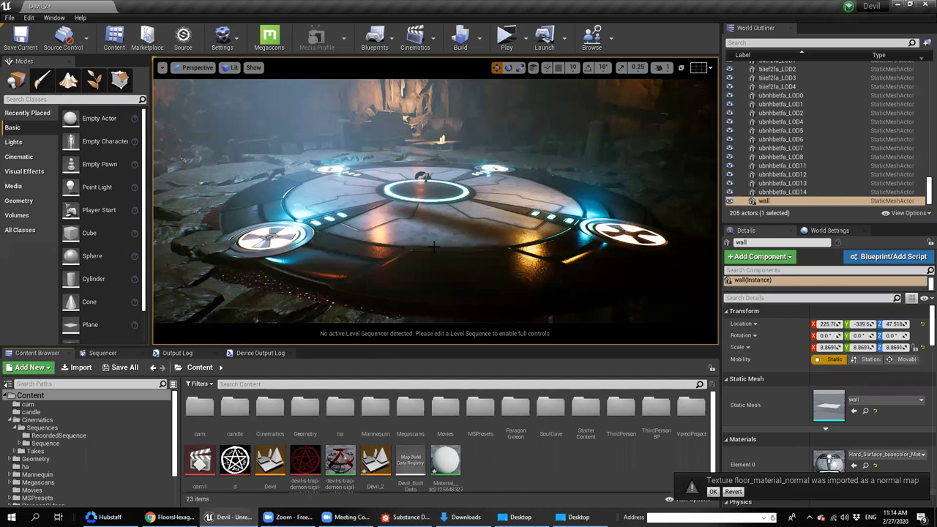
click(710, 492)
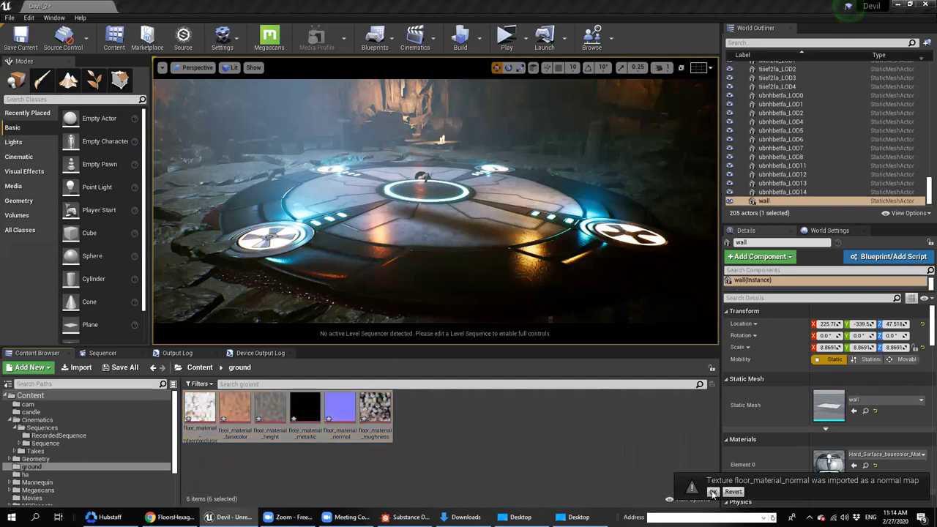
Copy the Hard_Surface_basecolor_Mat material from the ha folder into the ground folder and apply the copy to the disc mesh
click(349, 217)
double_click(829, 463)
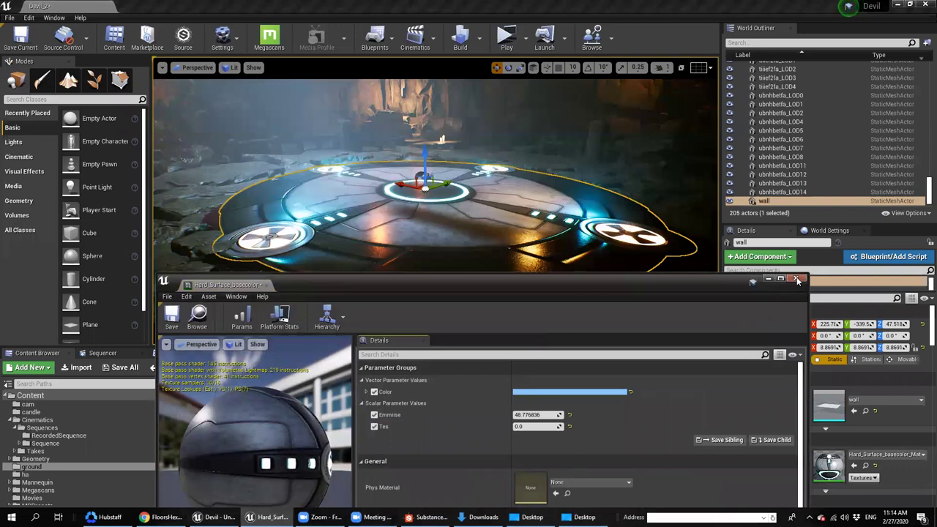
click(199, 318)
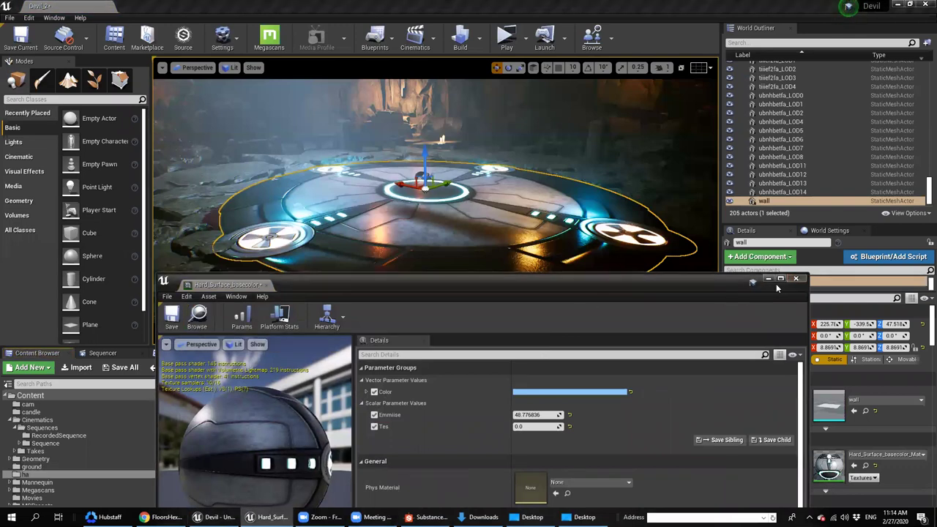
click(272, 416)
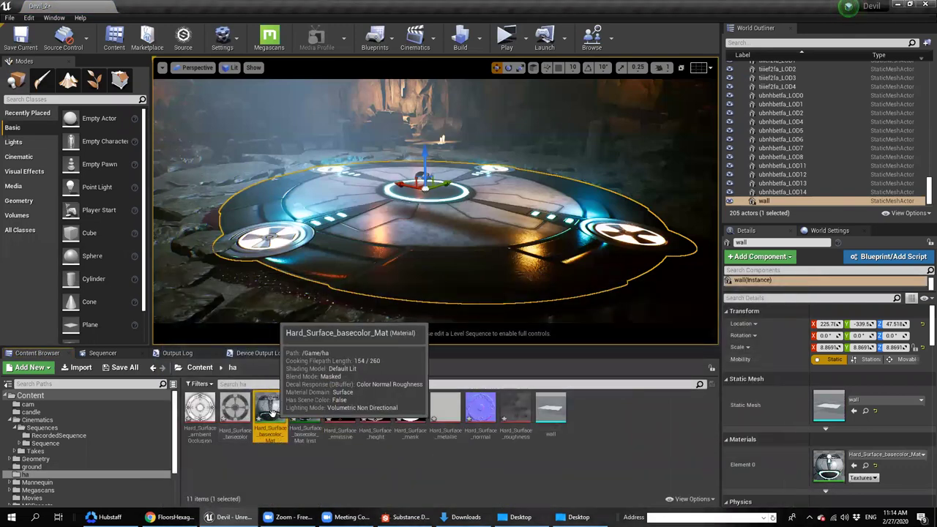
click(199, 367)
double_click(340, 408)
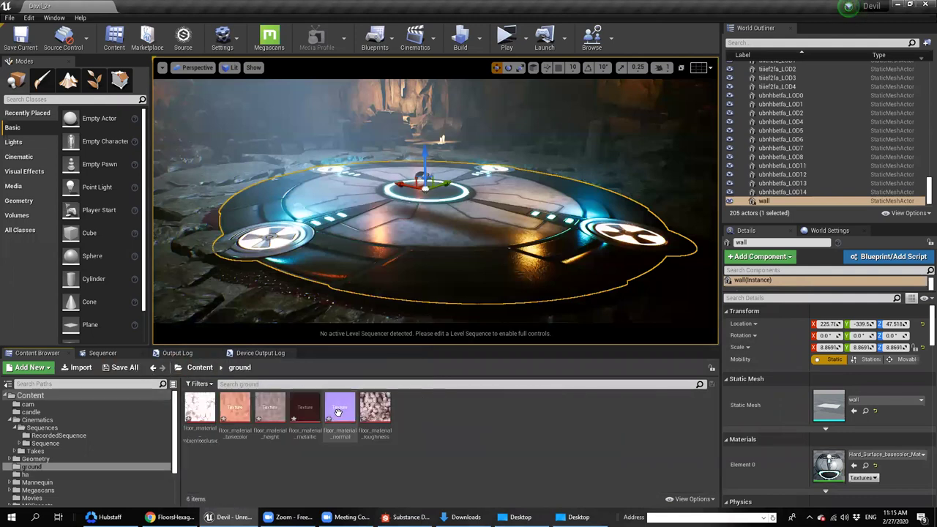
key(ctrl+v)
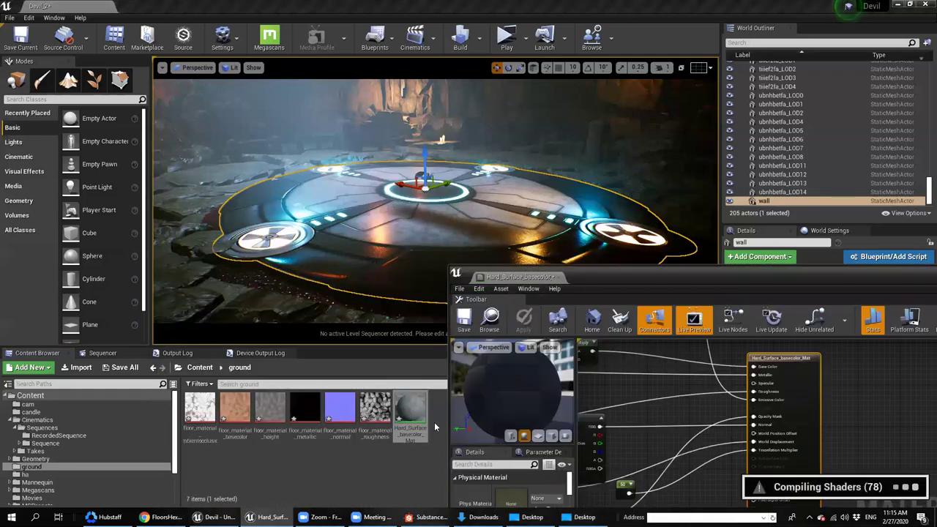
drag(405, 407, 412, 243)
Delete the Multiply node feeding Emissive Color, plus the emissive Texture Sample, Color and Blend_Overlay nodes in the copied material
right_drag(635, 357, 755, 434)
scroll(743, 405, down, 1)
right_drag(737, 399, 793, 424)
right_drag(637, 400, 687, 362)
right_drag(904, 420, 796, 427)
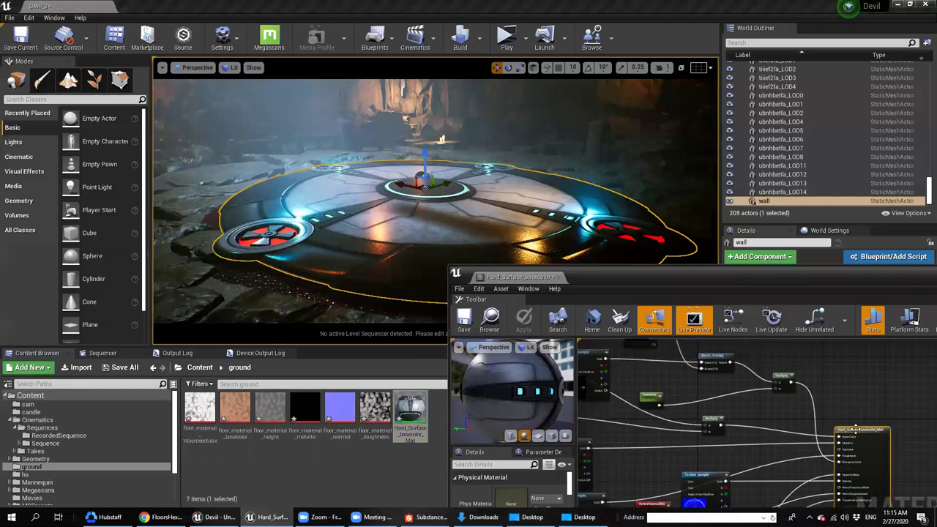
drag(787, 275, 711, 193)
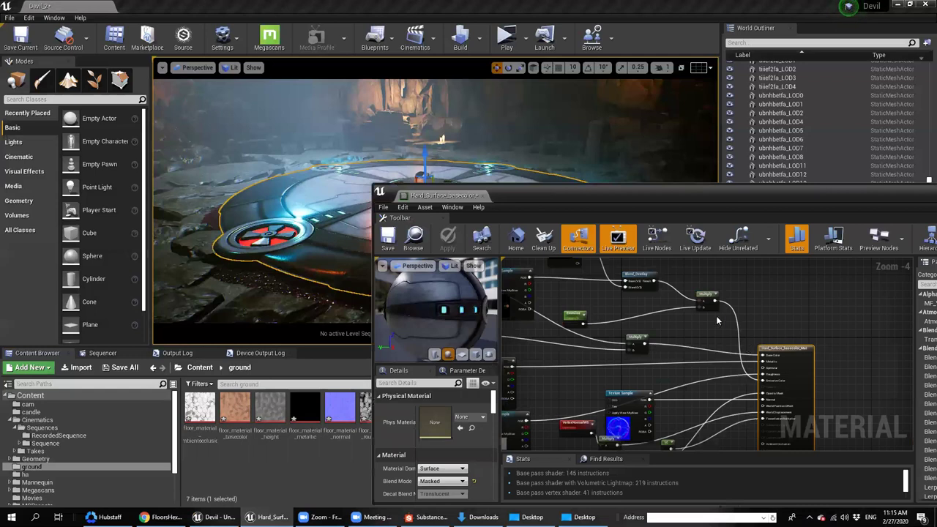
click(703, 293)
key(Delete)
right_drag(701, 290, 779, 347)
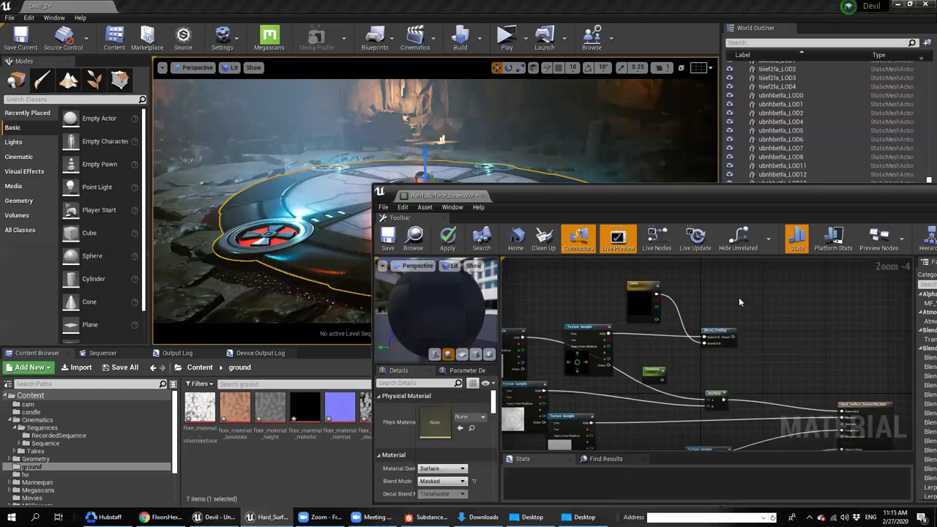
drag(567, 346, 566, 347)
key(Delete)
right_drag(682, 338, 648, 304)
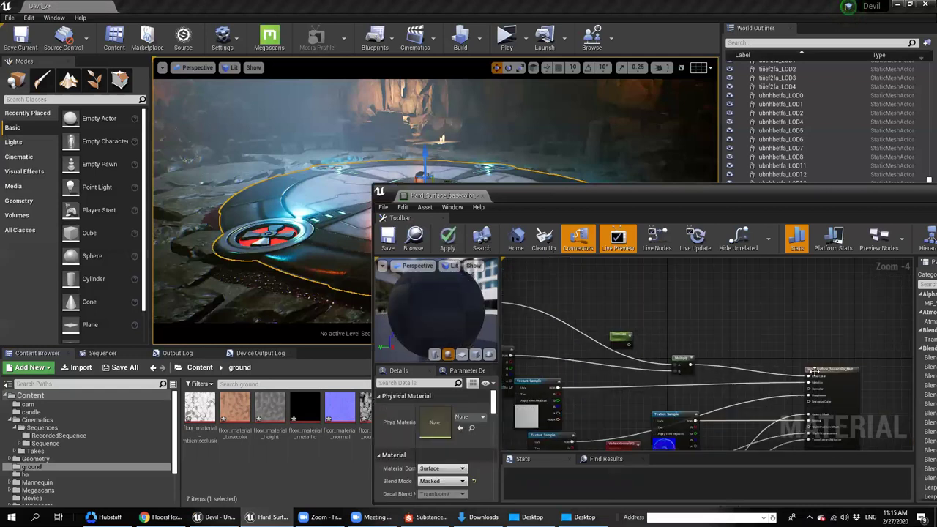
Switch the material's Blend Mode away from Masked and delete the leftover Emissive parameter node
click(440, 481)
click(454, 435)
right_drag(761, 344, 816, 335)
click(699, 316)
key(Delete)
Assign floor_material_basecolor to the base color Texture Sample and delete the ambient occlusion Texture Sample feeding the same Multiply
click(543, 308)
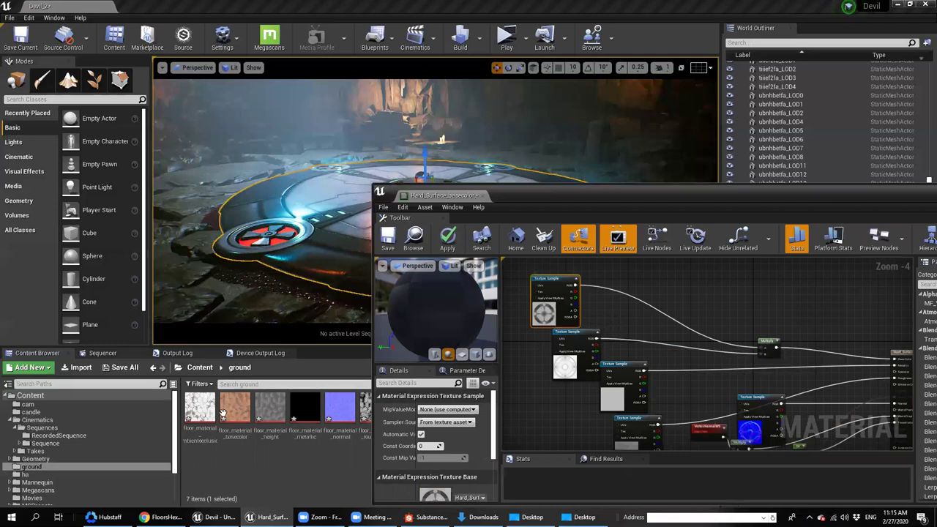
scroll(392, 459, down, 2)
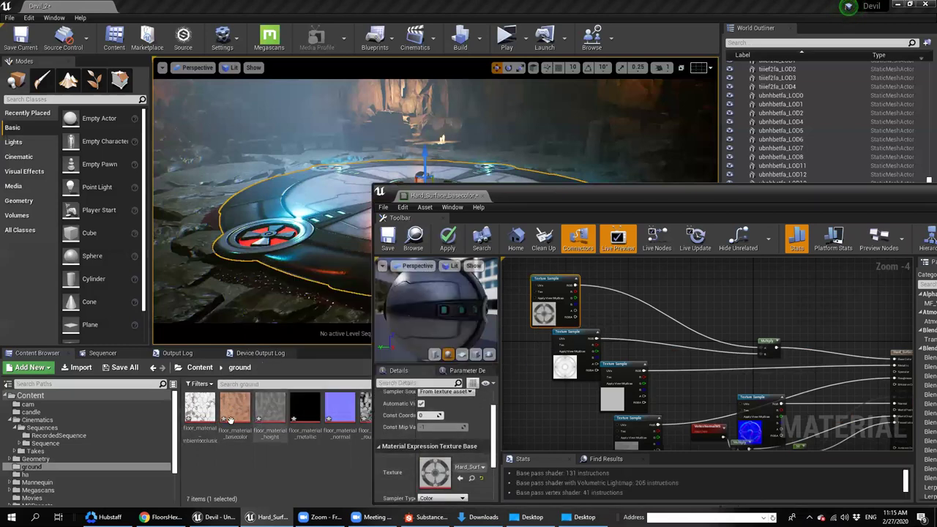
click(234, 410)
click(460, 478)
click(560, 365)
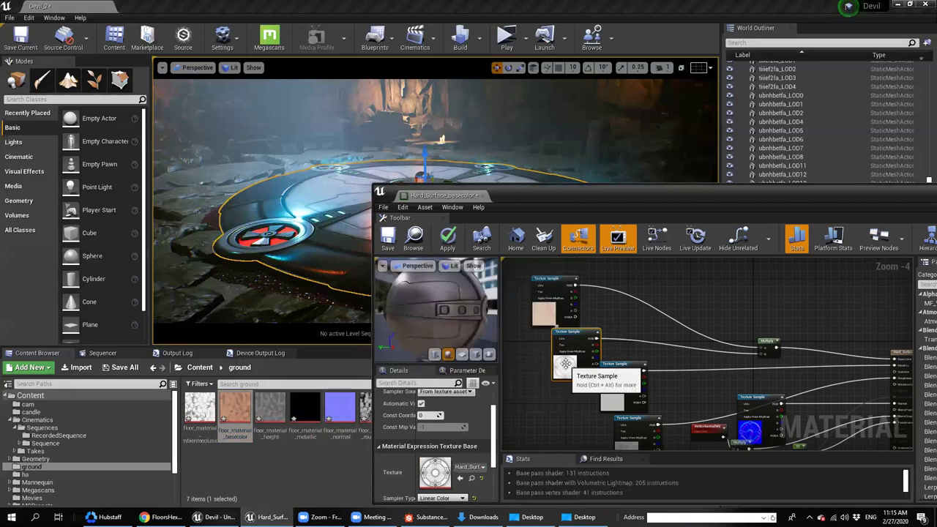
key(Delete)
Assign the floor_material_roughness texture to the Texture Sample connected to the Metallic input
right_drag(606, 366, 596, 300)
click(603, 338)
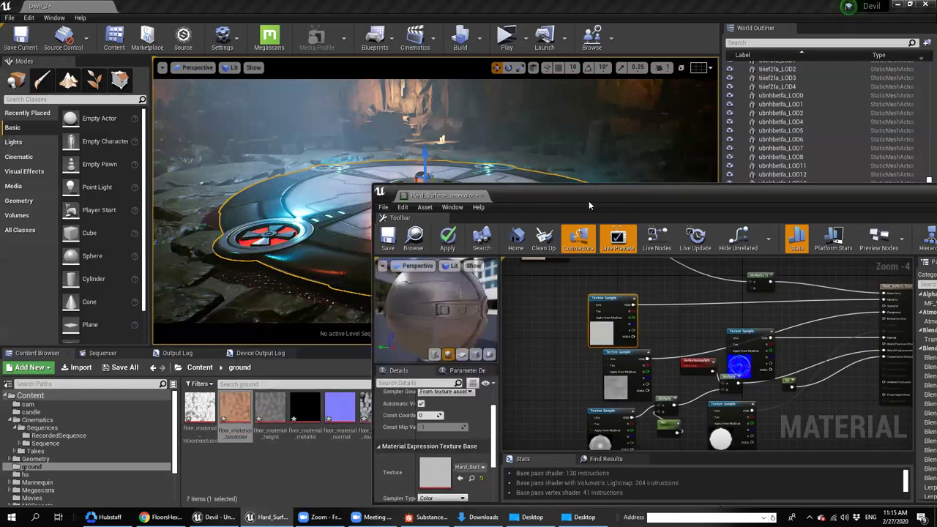
drag(589, 200, 627, 122)
drag(375, 410, 476, 396)
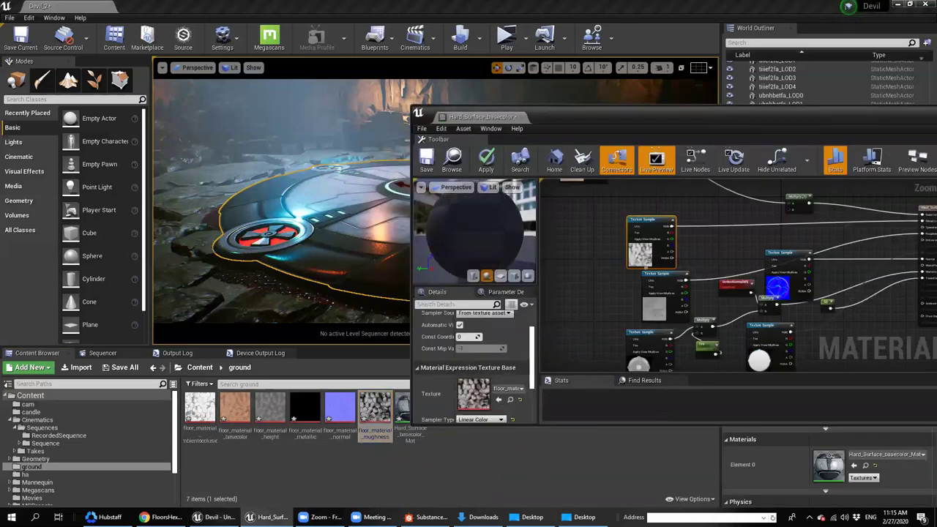
right_drag(652, 307, 602, 313)
click(602, 314)
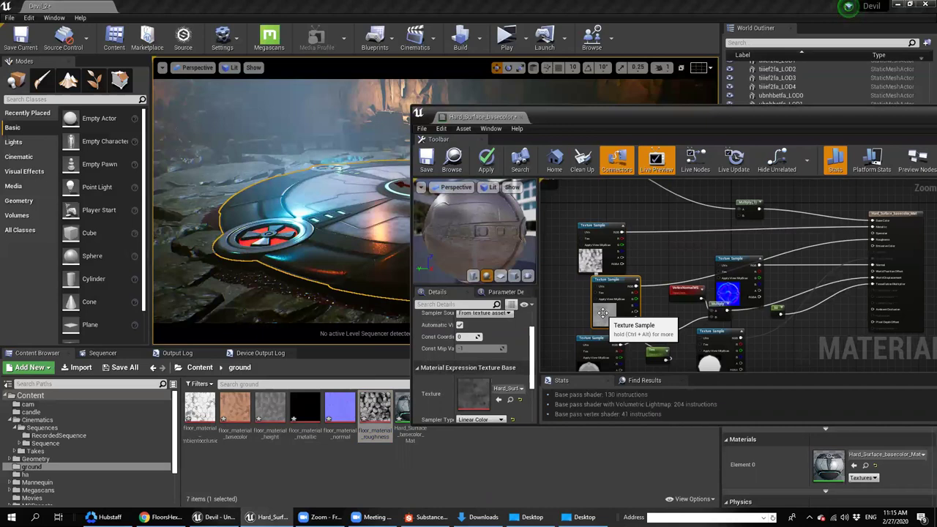
click(586, 257)
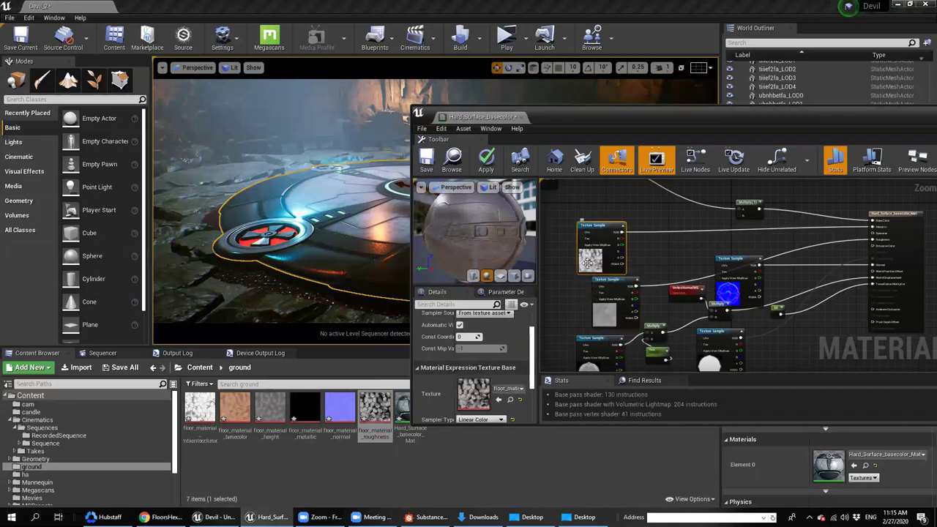
right_drag(586, 256, 624, 314)
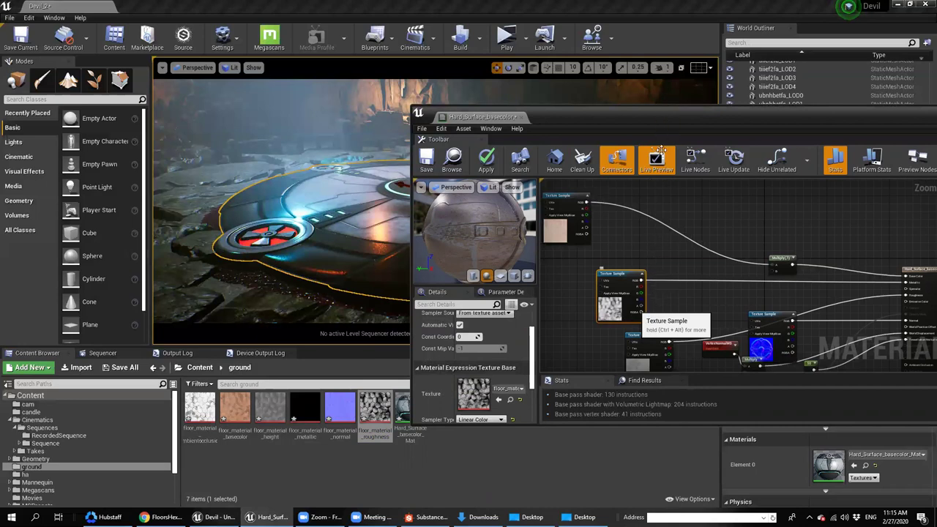
Switch to Substance Designer and close the Export outputs dialog
click(532, 517)
click(532, 517)
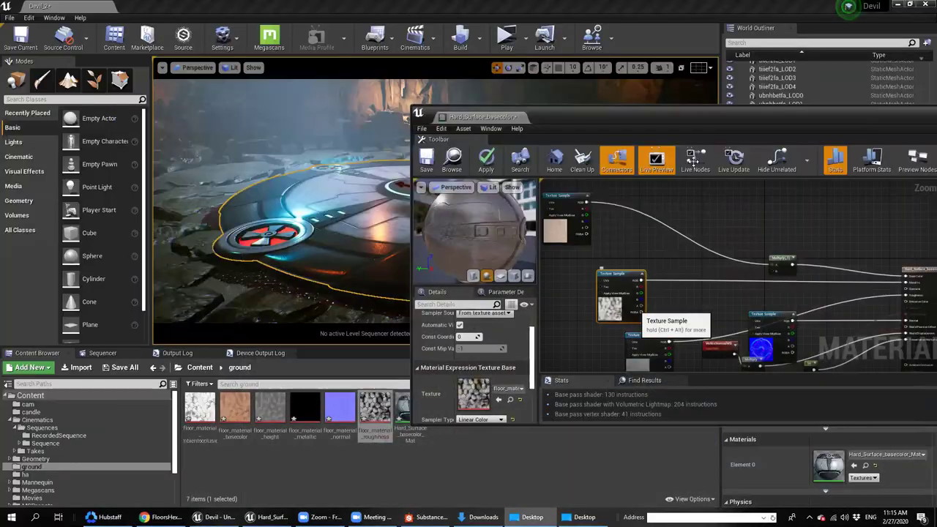
click(584, 517)
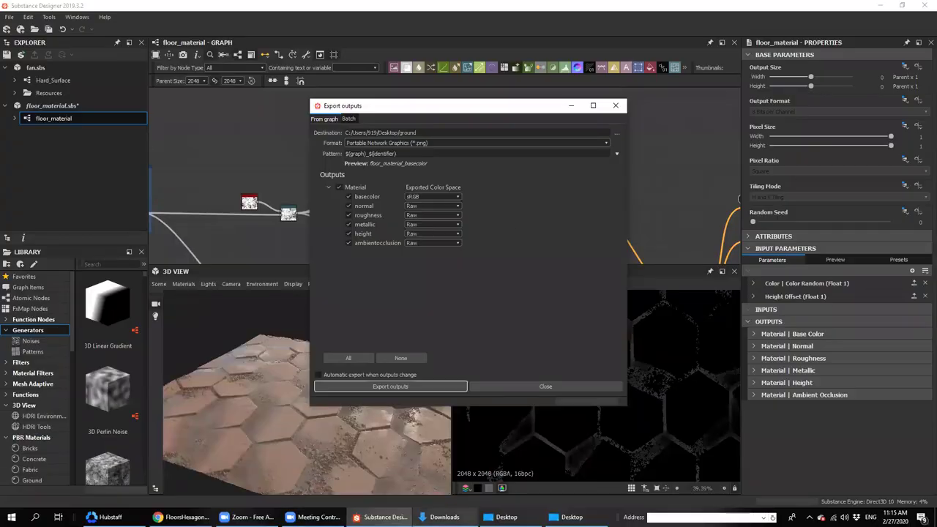
click(499, 385)
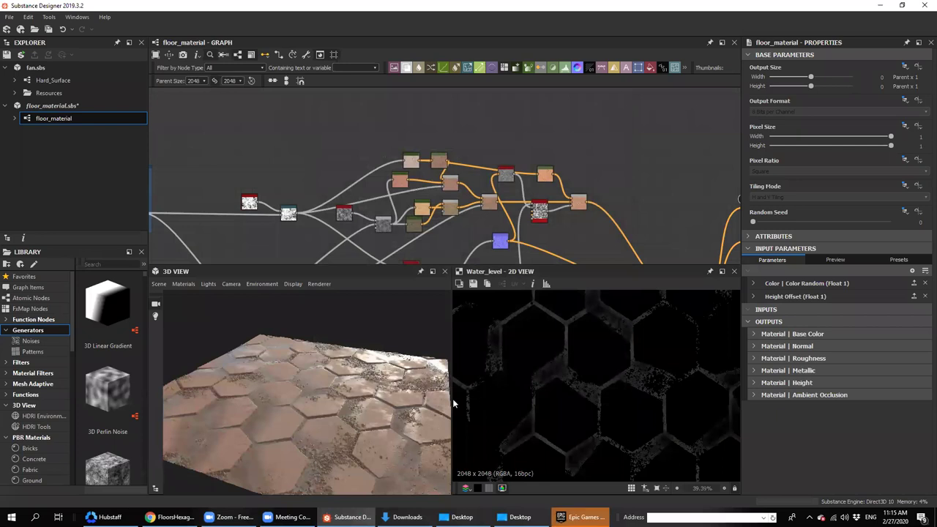
Switch to the Epic Games Launcher and show the library of Unreal Engine versions and projects
click(585, 517)
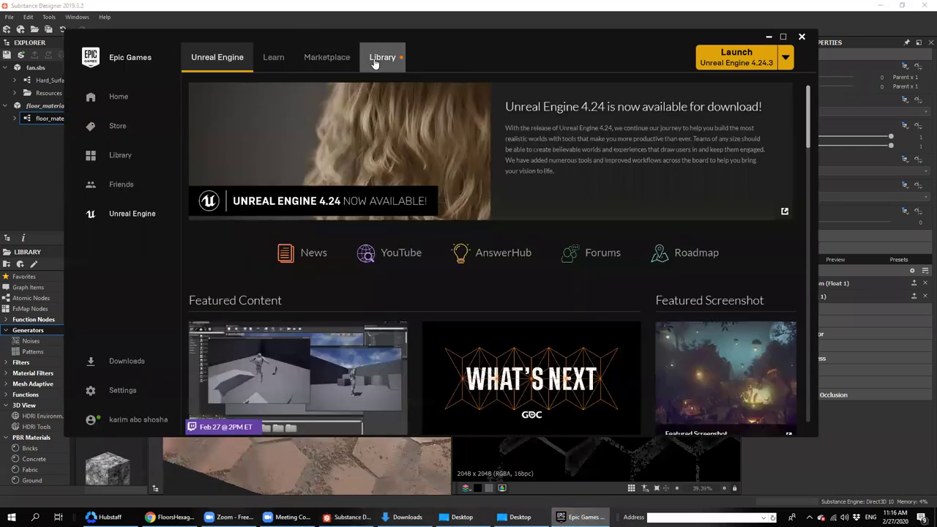
click(379, 59)
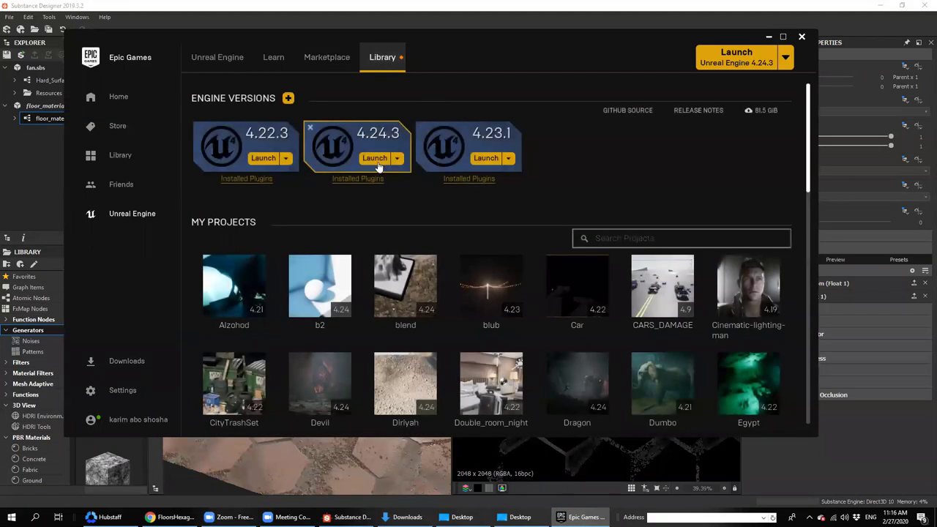
Return to Substance Designer and examine the wet hexagonal floor material up close in the 3D view
click(431, 5)
mouse_move(367, 398)
mouse_down()
mouse_move(358, 408)
mouse_move(344, 386)
mouse_move(346, 410)
mouse_move(414, 404)
mouse_move(374, 401)
mouse_up()
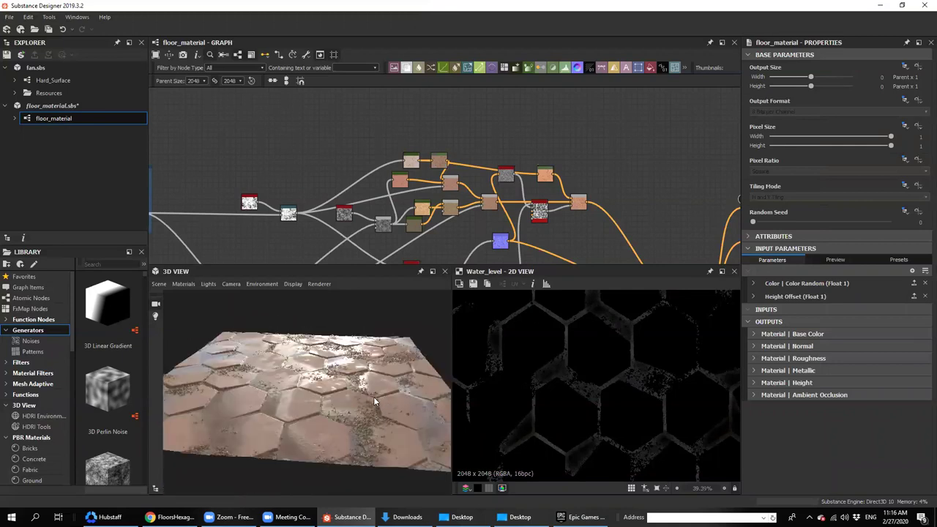
drag(374, 398, 378, 476)
scroll(376, 400, up, 4)
drag(376, 402, 346, 353)
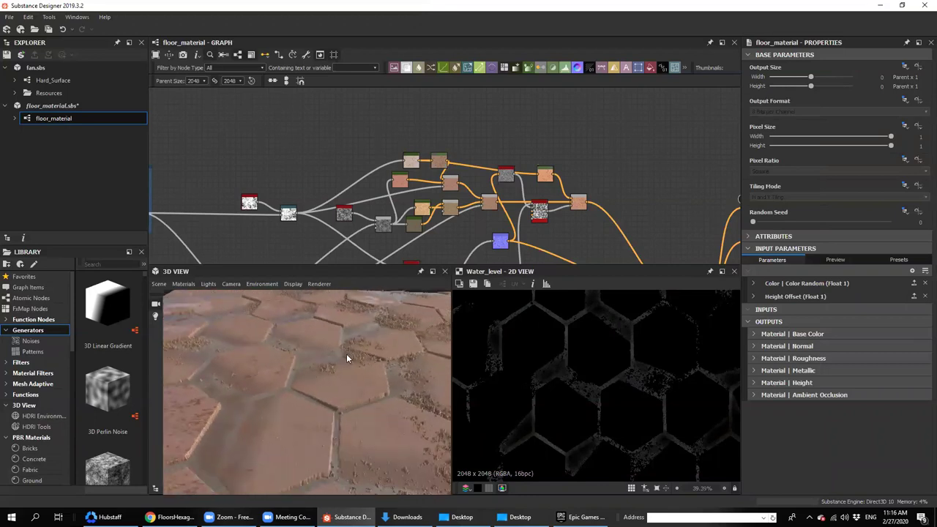